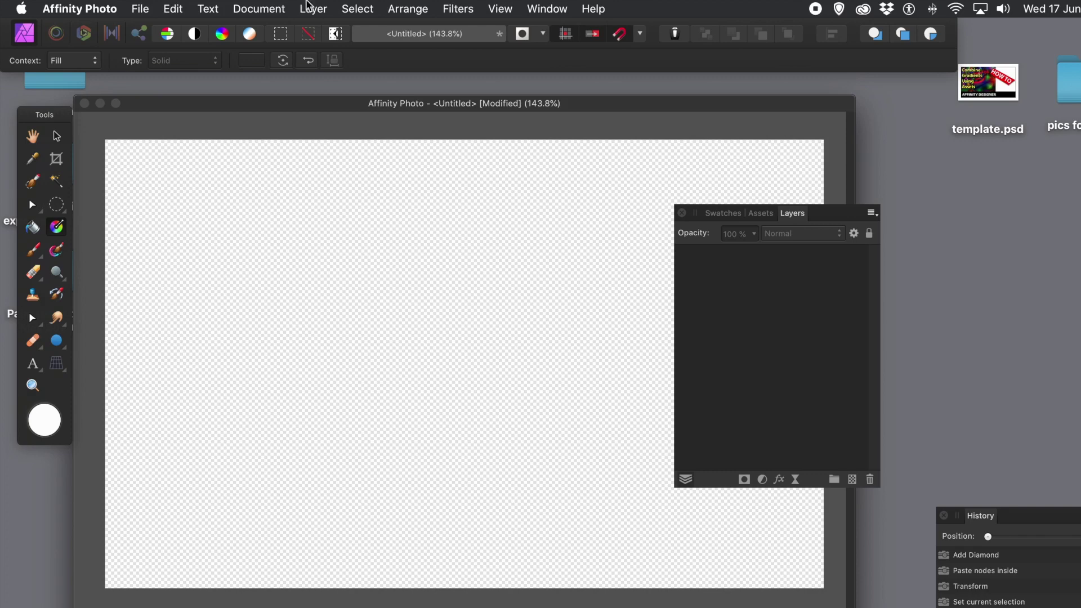
# Step: Add a new pixel layer and draw a white-to-grey linear gradient fill diagonally across it
pyautogui.click(313, 8)
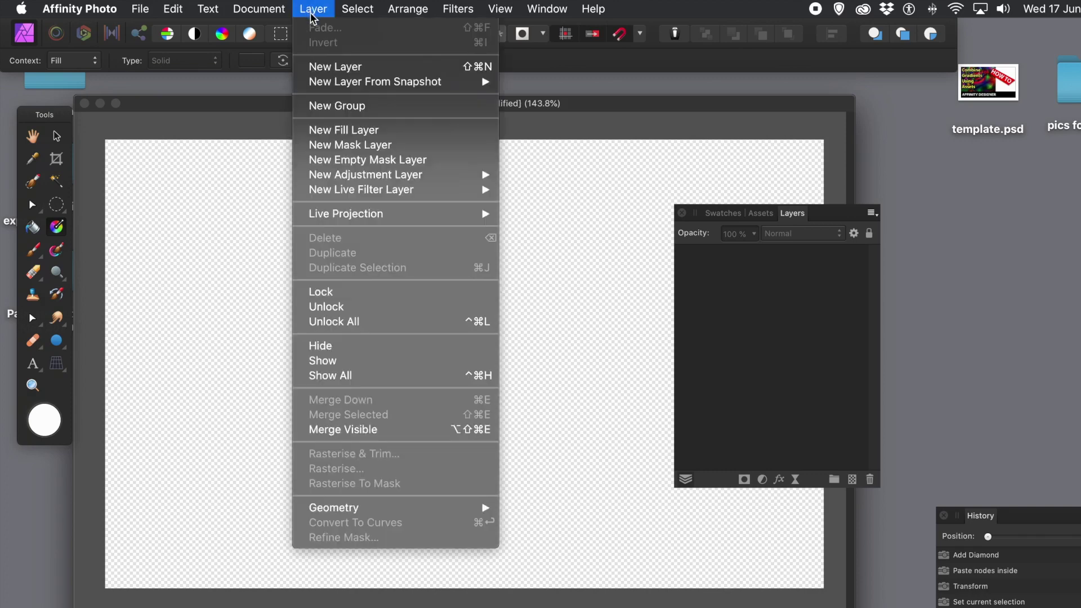
pyautogui.click(318, 67)
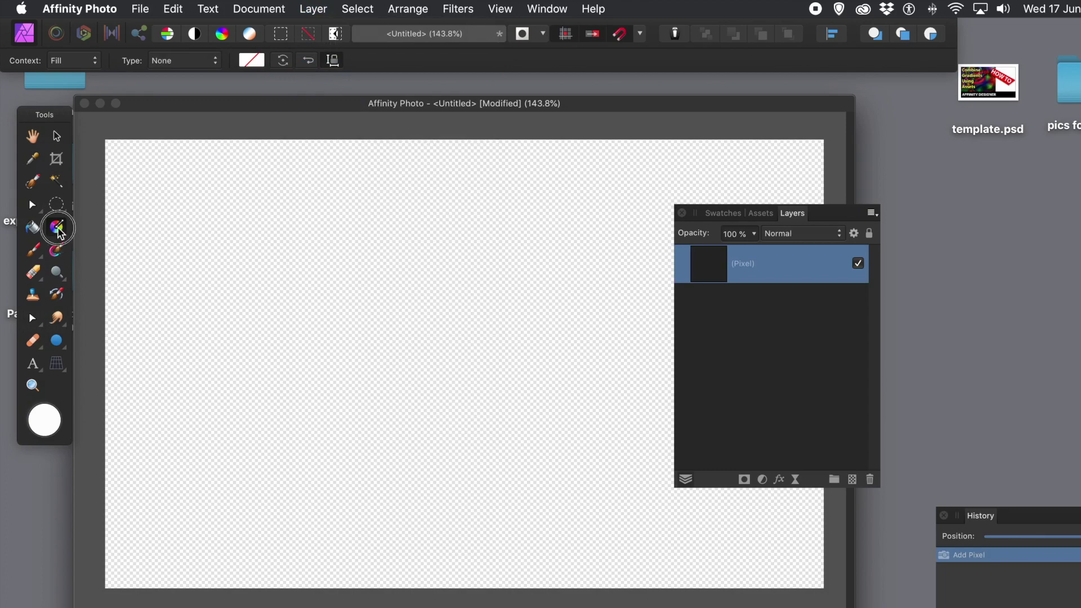
pyautogui.moveTo(314, 251); pyautogui.dragTo(416, 325)
pyautogui.moveTo(482, 363); pyautogui.dragTo(522, 387)
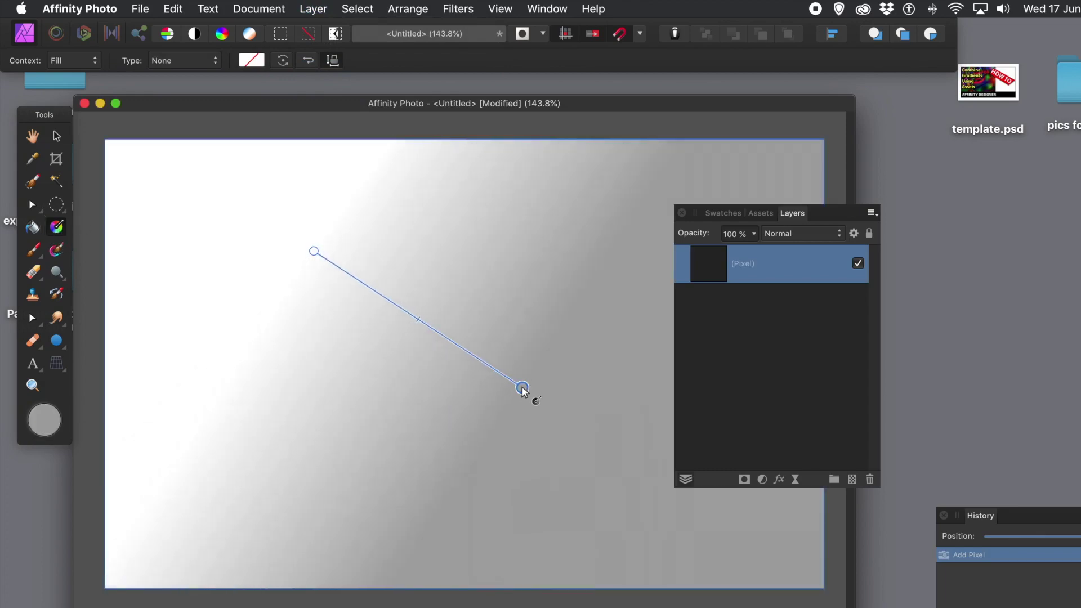
# Step: Apply the multicoloured concentric-ring radial gradient from the Gradients swatches and extend its end handle towards the canvas's lower-right corner
pyautogui.click(729, 218)
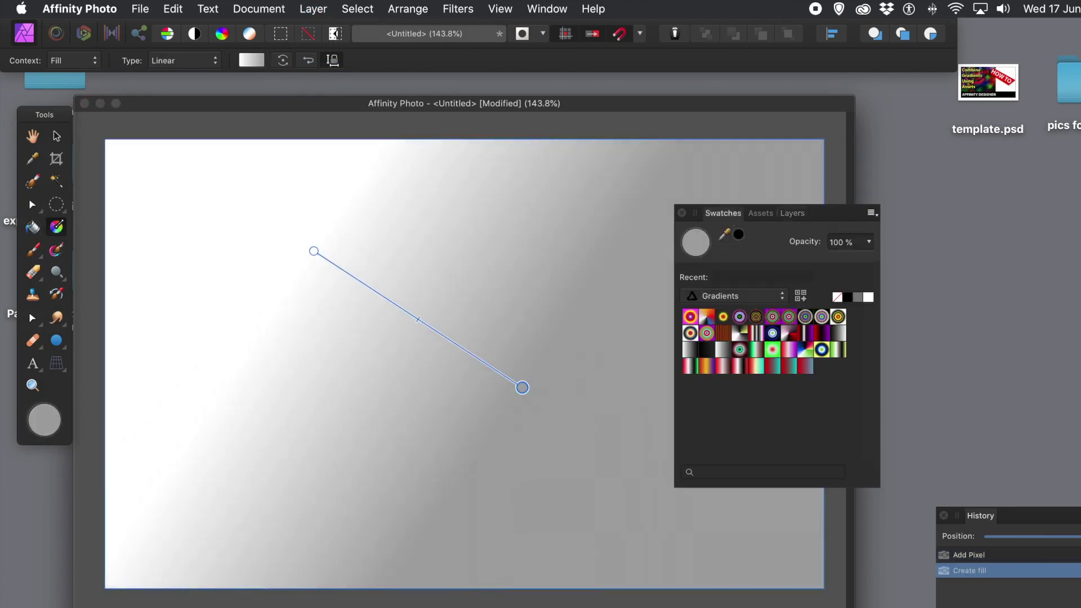
pyautogui.click(509, 9)
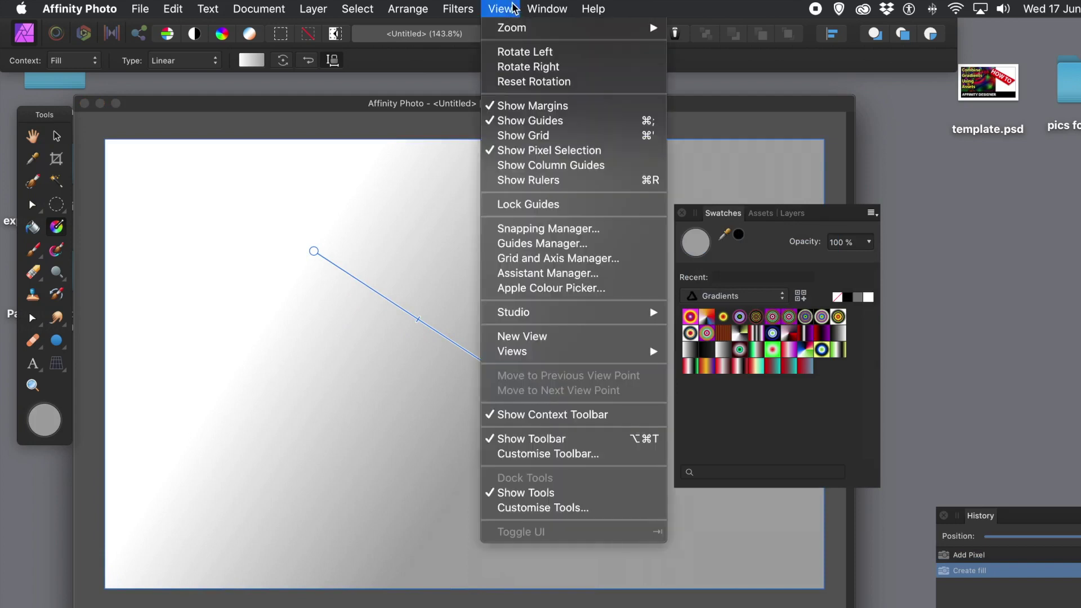
pyautogui.moveTo(523, 313)
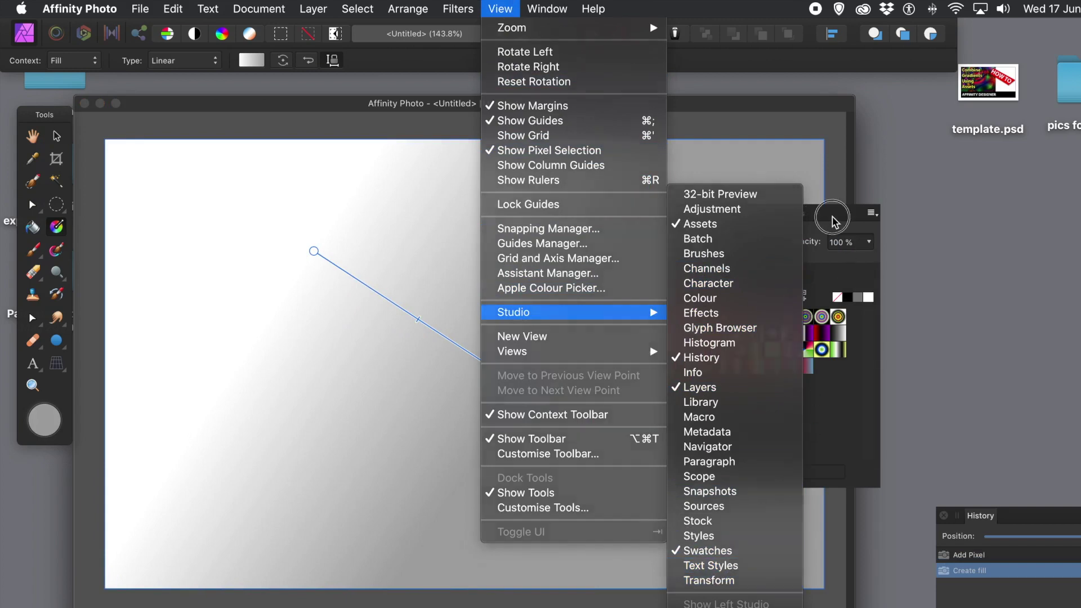
pyautogui.click(781, 216)
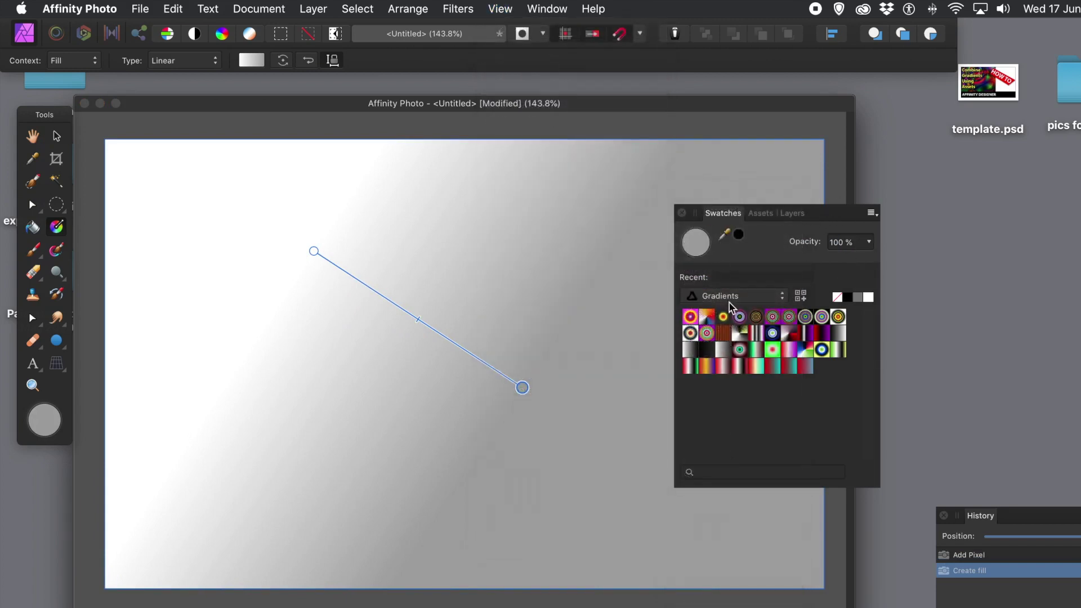
pyautogui.click(806, 318)
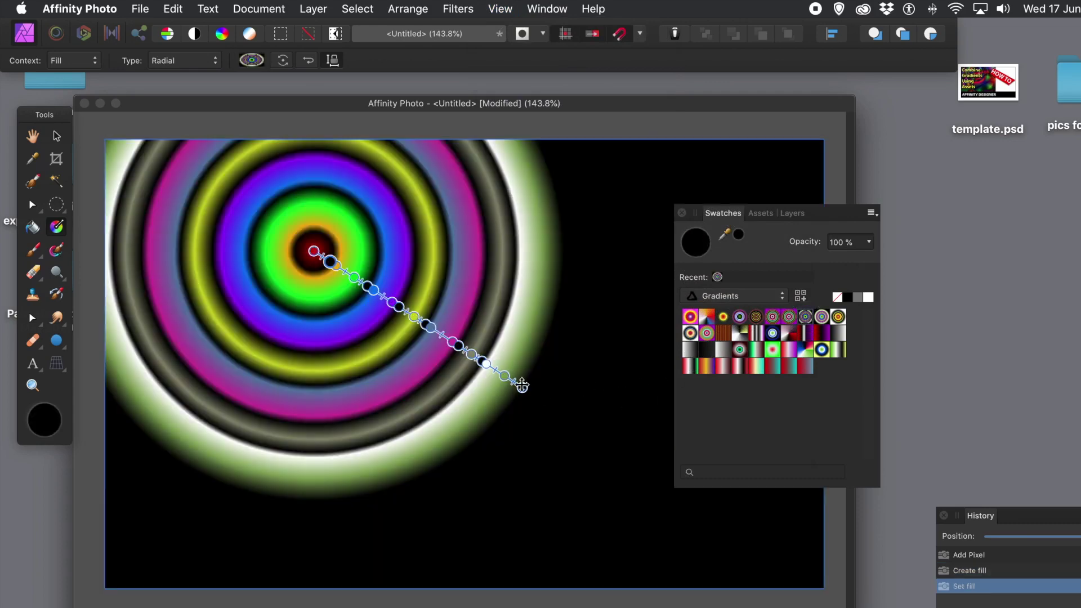
pyautogui.moveTo(522, 386); pyautogui.dragTo(738, 508)
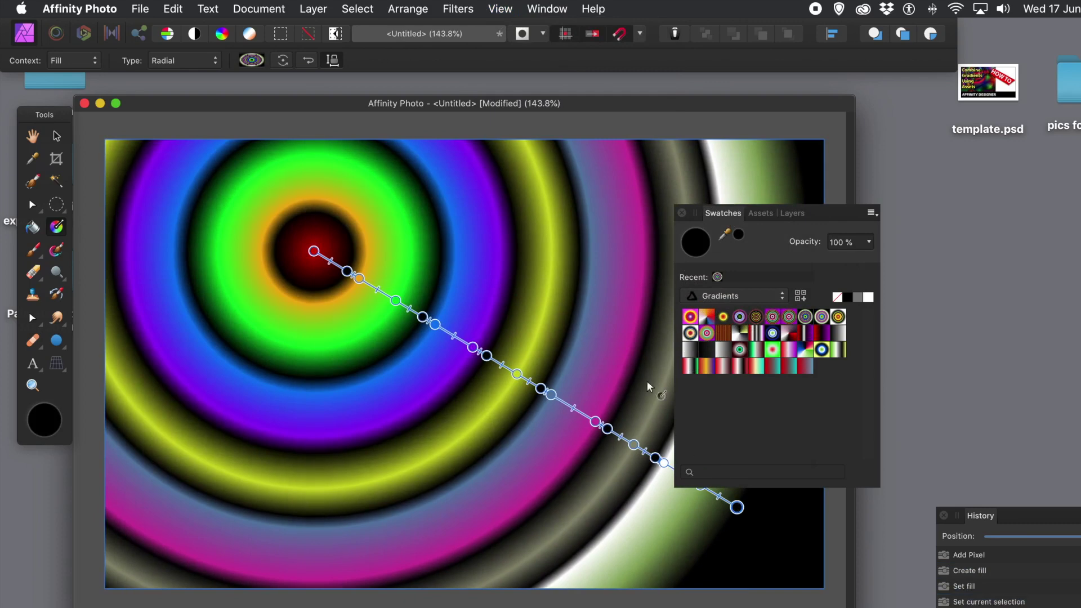
# Step: Add a live Twirl filter centred right of the rings, with an angle of about 421.8° and a radius of about 365.2 px
pyautogui.click(316, 10)
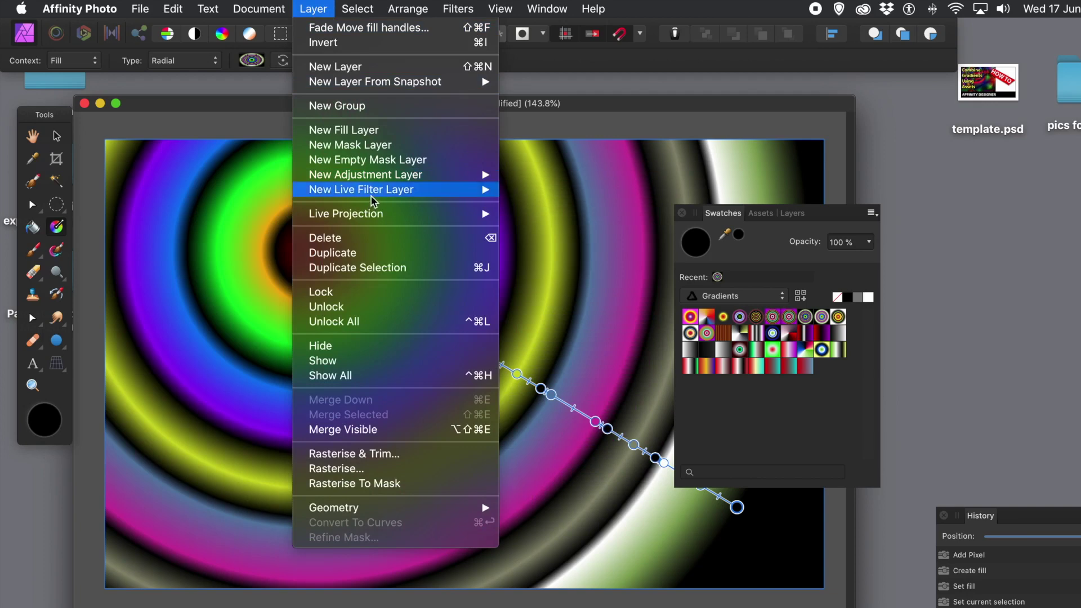
pyautogui.moveTo(372, 201)
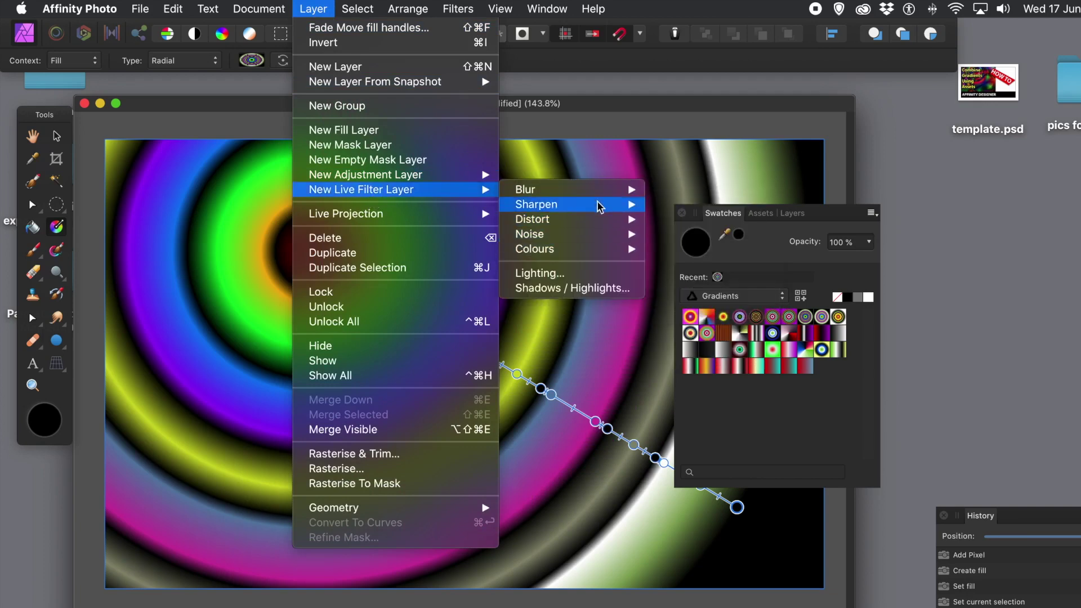
pyautogui.moveTo(601, 221)
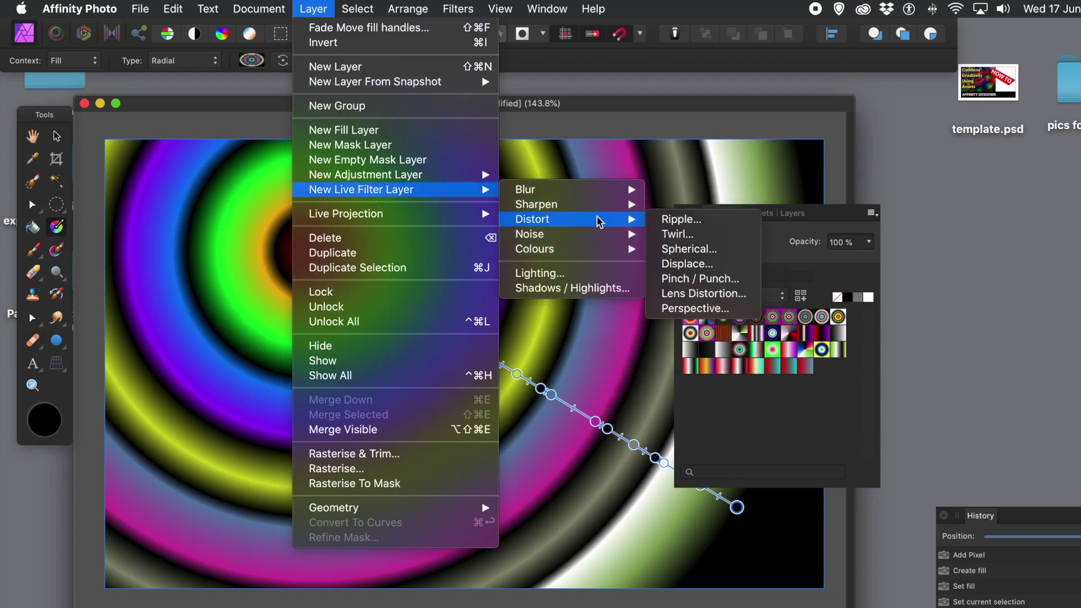
pyautogui.click(721, 235)
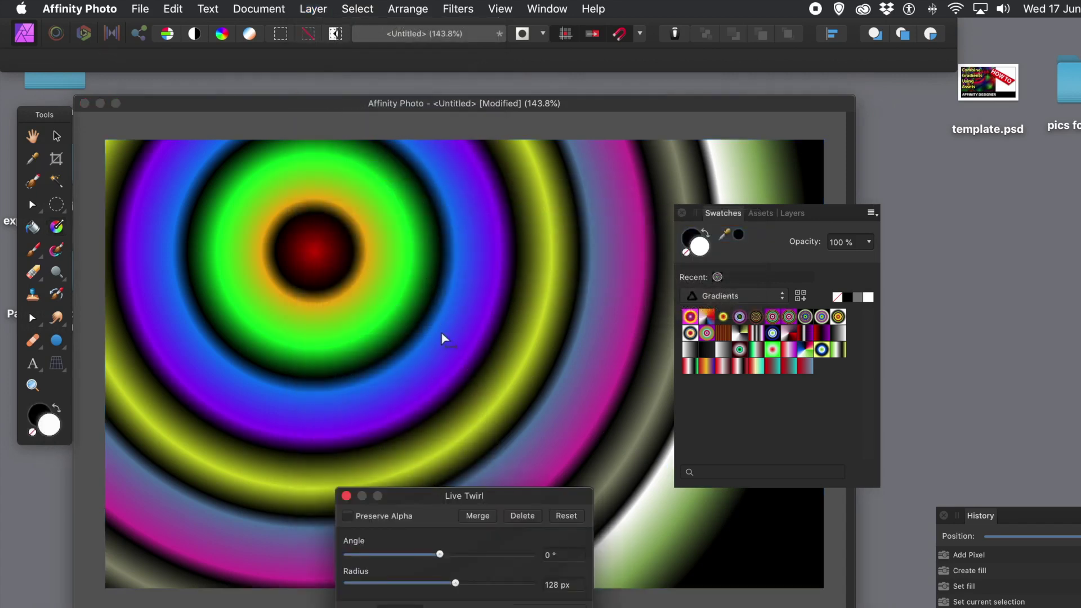
pyautogui.click(540, 346)
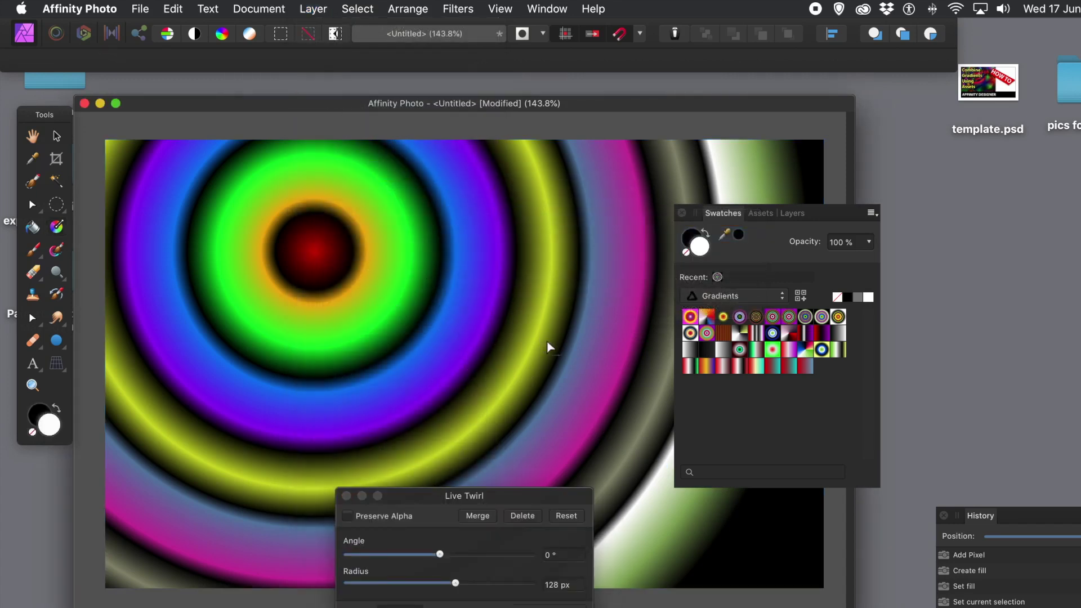
pyautogui.moveTo(478, 559); pyautogui.dragTo(499, 583)
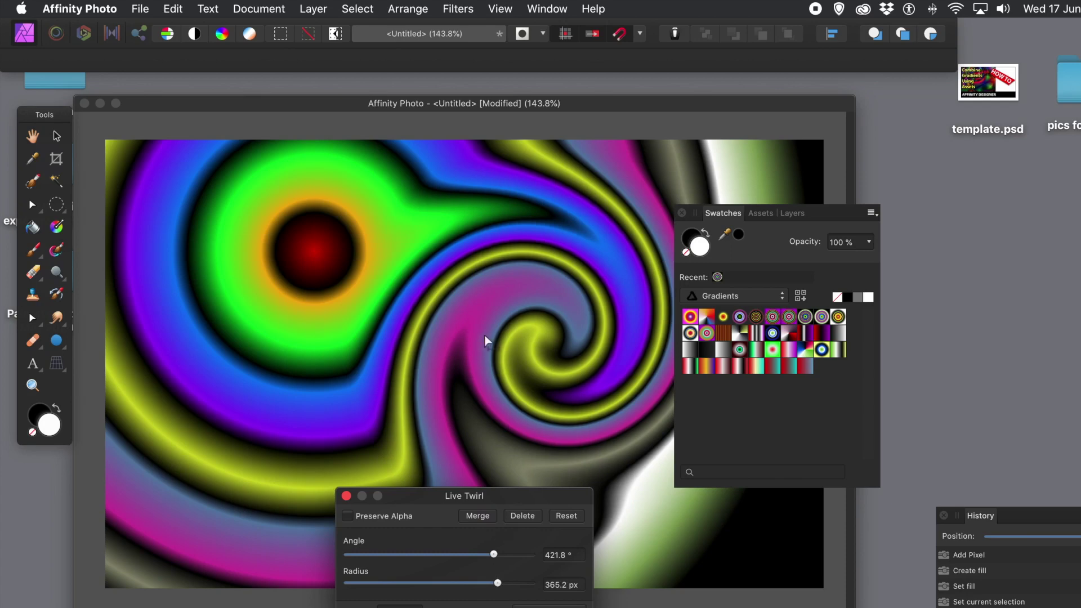
# Step: Move the twirl centre to just below and right of the rings' red centre, set the angle to about 493.3°, and close the filter settings
pyautogui.moveTo(431, 340); pyautogui.dragTo(366, 349)
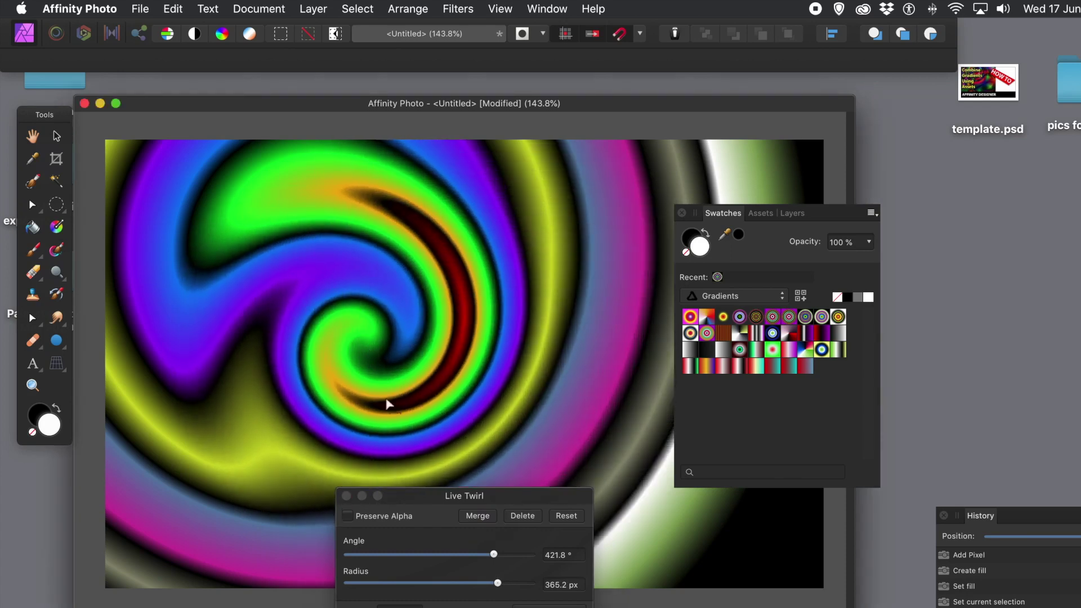
pyautogui.moveTo(494, 555); pyautogui.dragTo(506, 556)
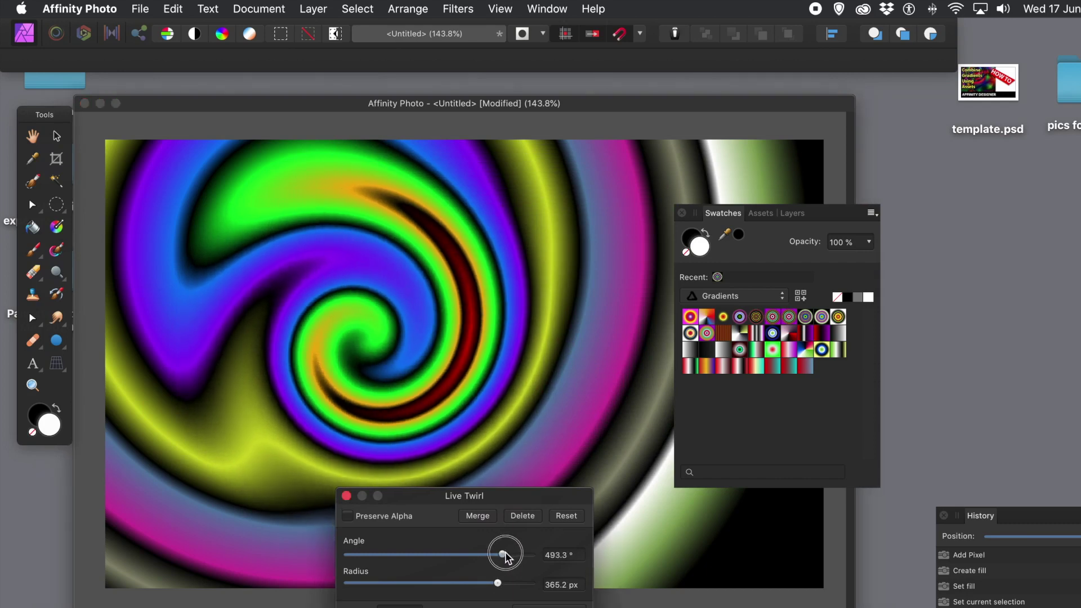
pyautogui.click(346, 496)
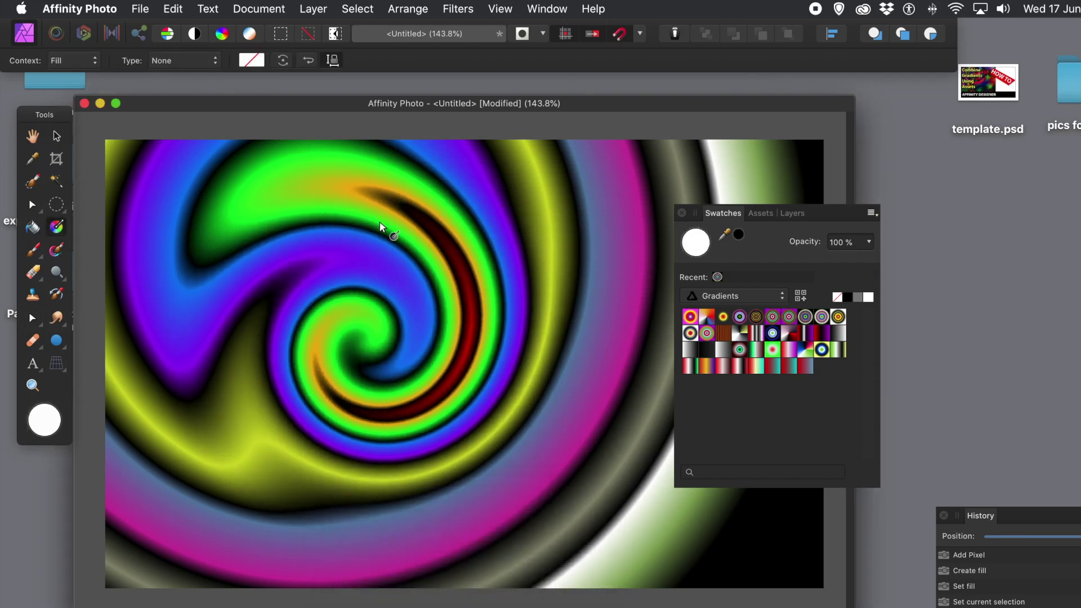
# Step: Copy the gradient pixel layer together with its nested Twirl filter
pyautogui.click(788, 216)
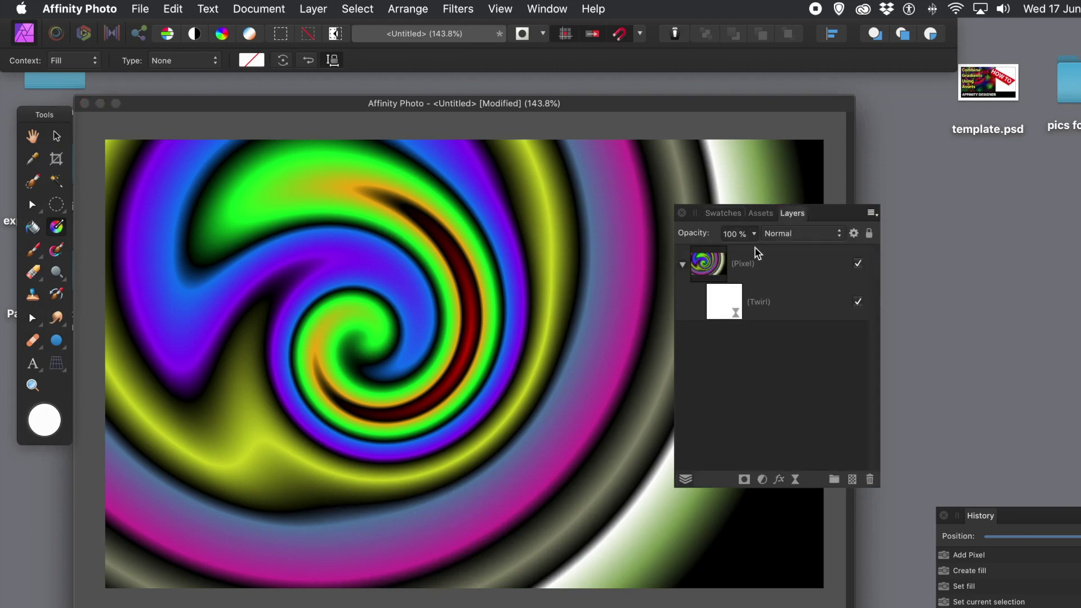
pyautogui.moveTo(678, 263); pyautogui.dragTo(679, 263)
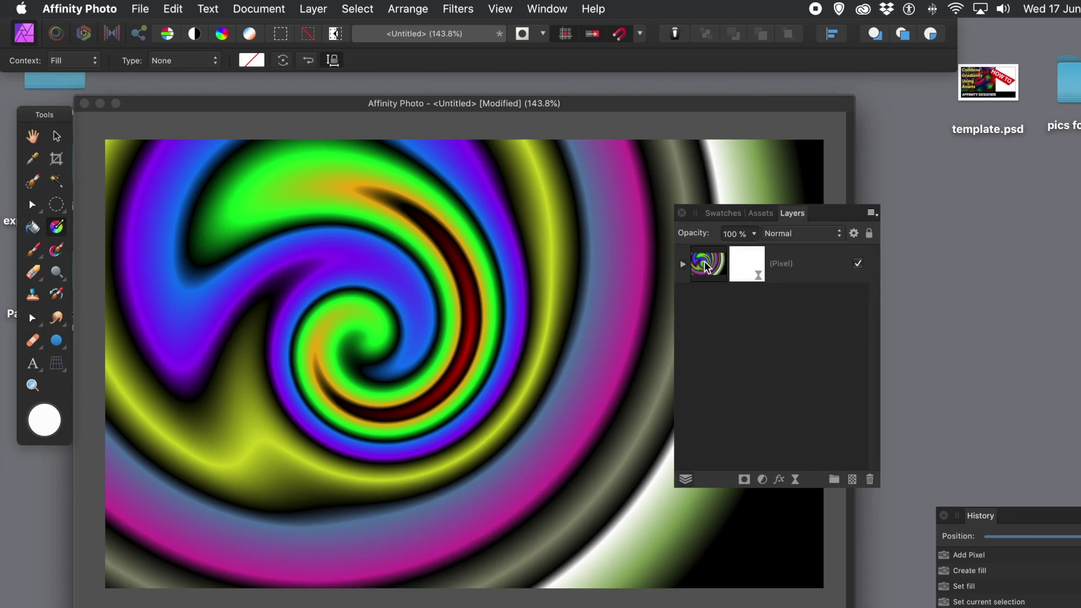
pyautogui.click(706, 267)
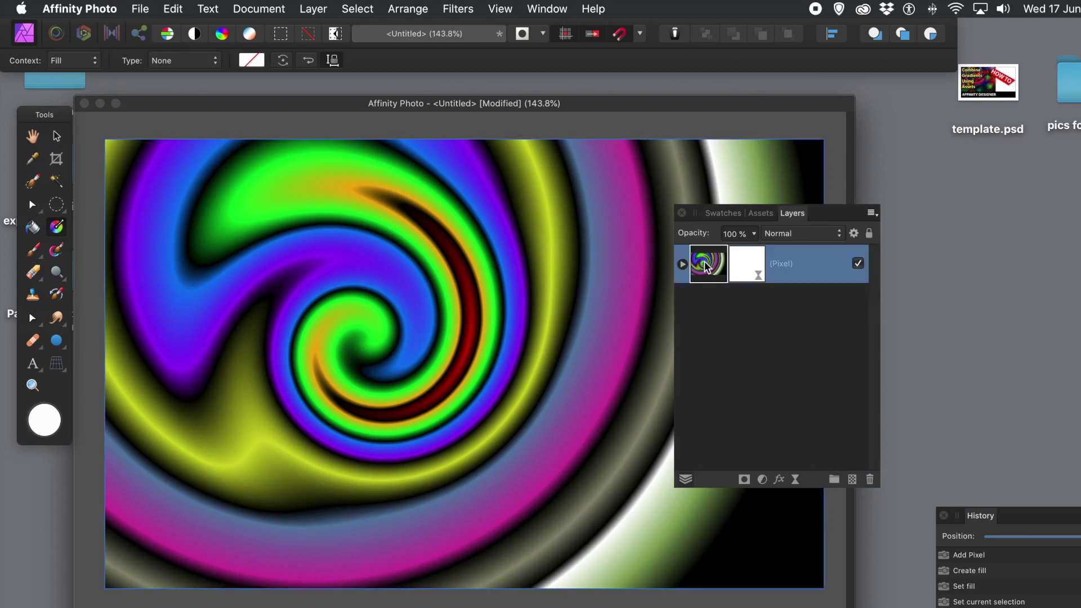
pyautogui.rightClick(706, 268)
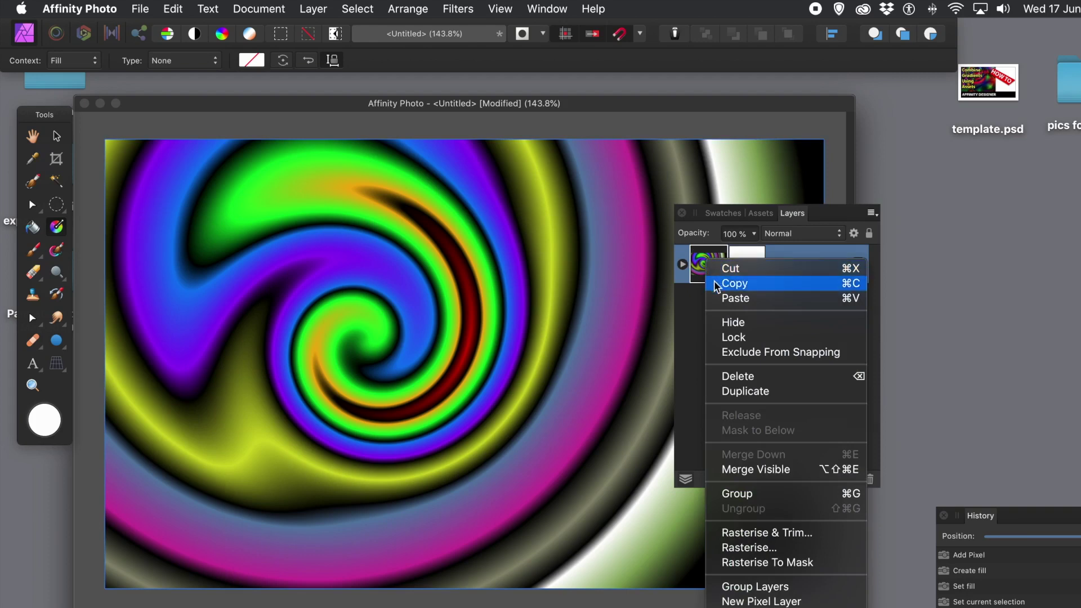
pyautogui.click(714, 281)
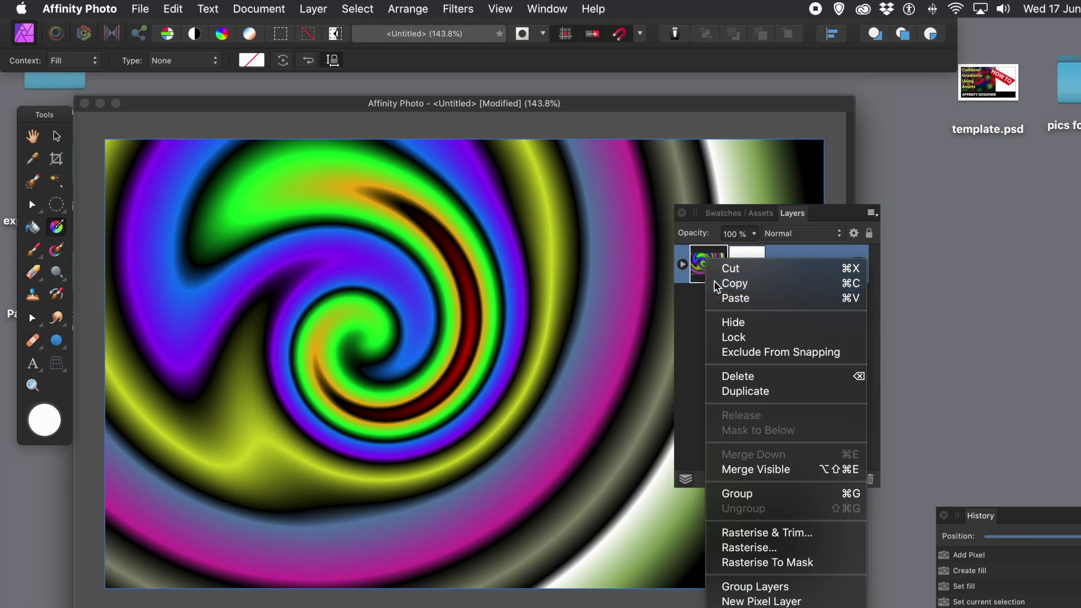
# Step: Create a new document from the WXGA web preset, 1280 x 800 px
pyautogui.click(138, 8)
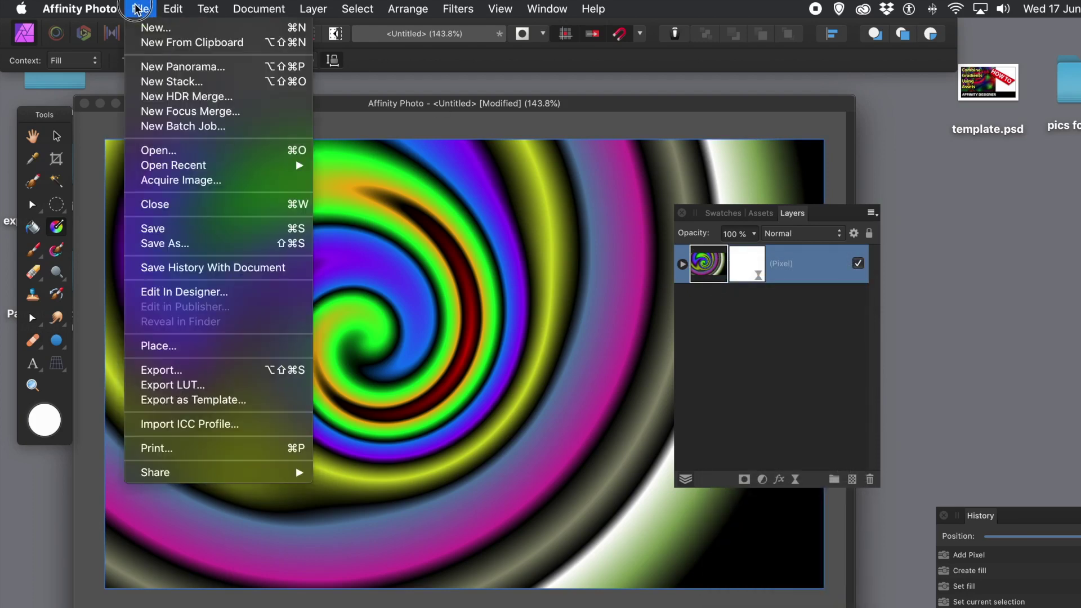
pyautogui.click(144, 27)
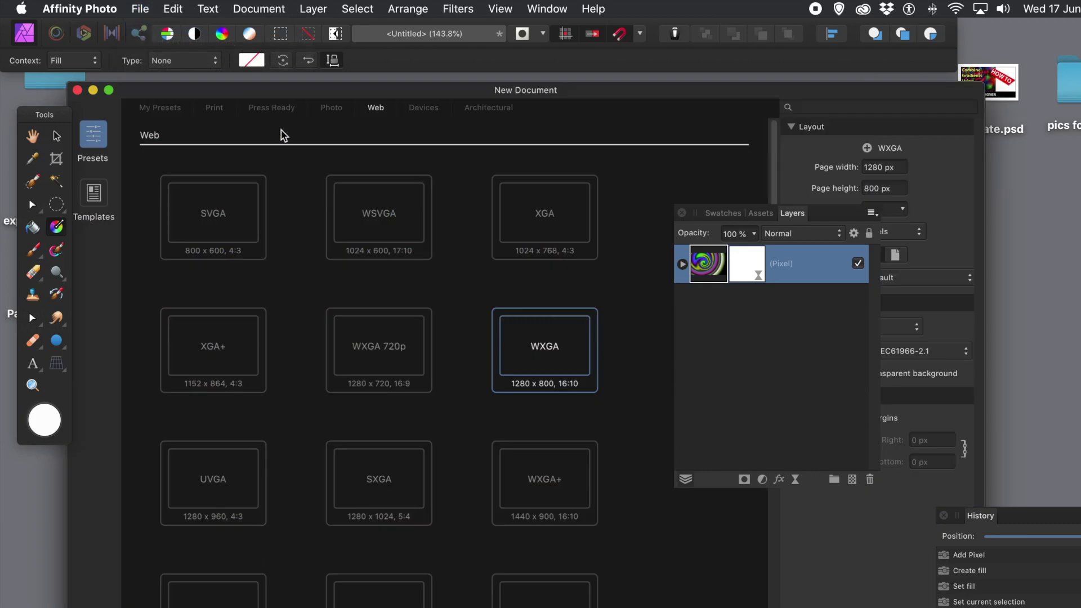
pyautogui.click(549, 363)
pyautogui.press('Return')
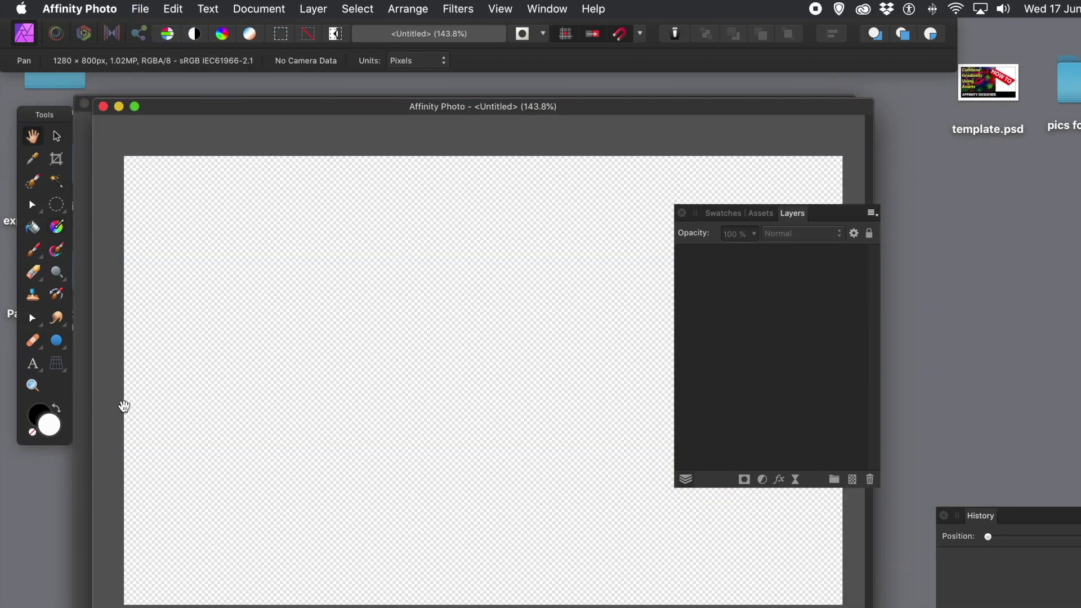
# Step: Draw a wide double-headed arrow shape across the middle of the blank canvas
pyautogui.click(62, 345)
pyautogui.moveTo(62, 347); pyautogui.dragTo(136, 473)
pyautogui.moveTo(215, 270); pyautogui.dragTo(653, 486)
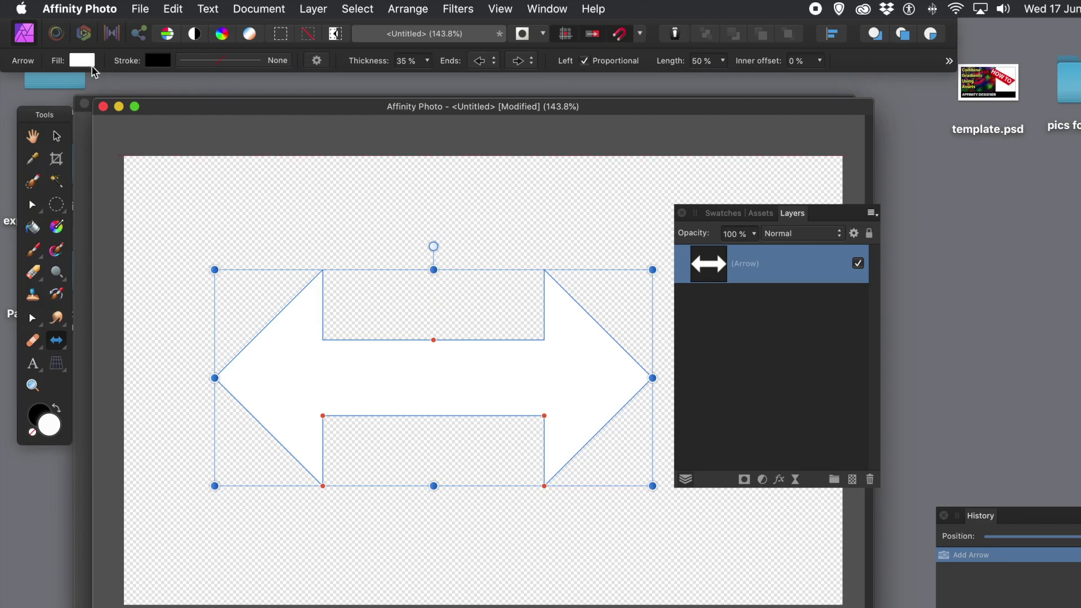
# Step: Set the arrow's fill colour to red with HSL values 0, 50, 51
pyautogui.click(88, 63)
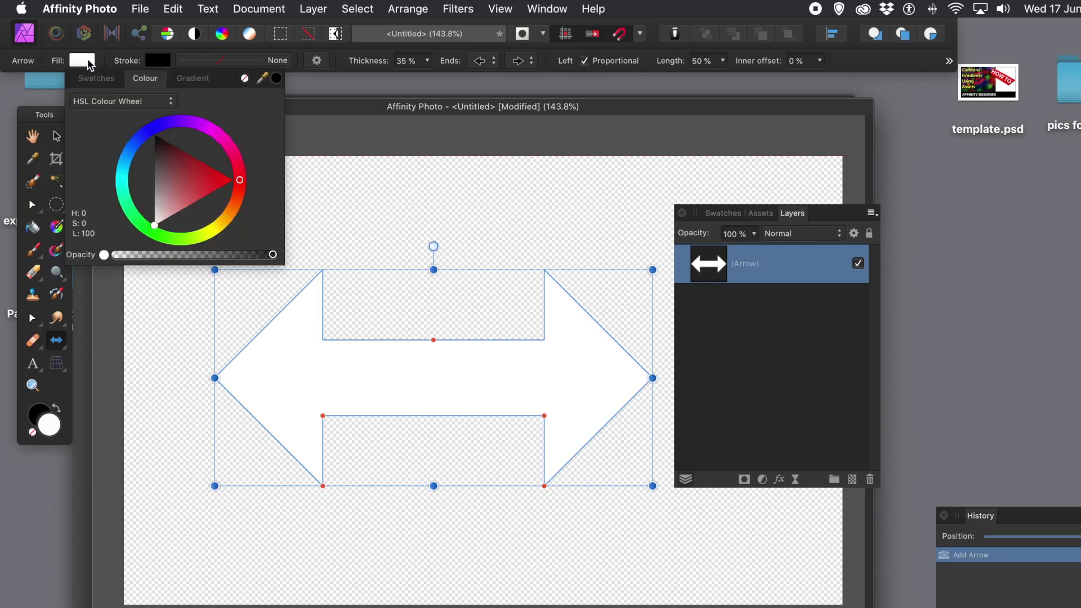
pyautogui.moveTo(170, 175); pyautogui.dragTo(193, 181)
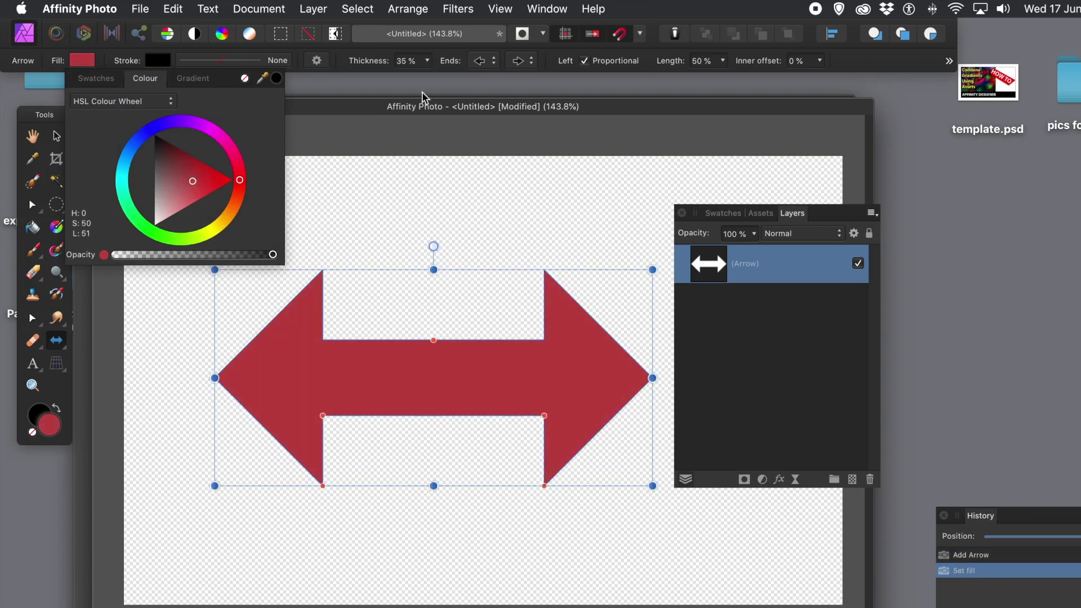
pyautogui.click(361, 109)
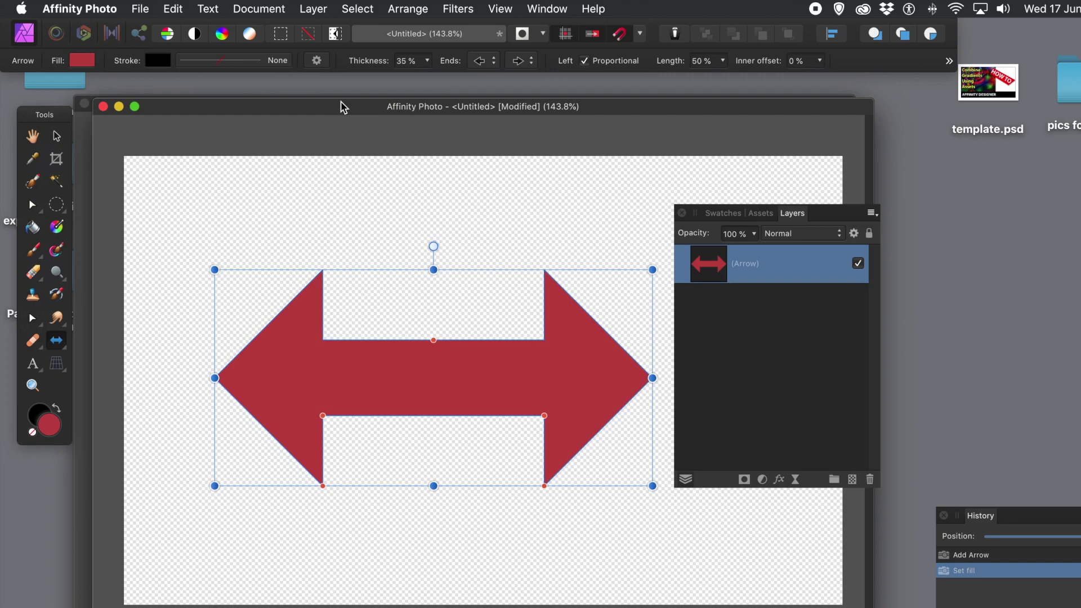
# Step: Paste the copied twirled gradient layer inside the arrow shape
pyautogui.click(172, 9)
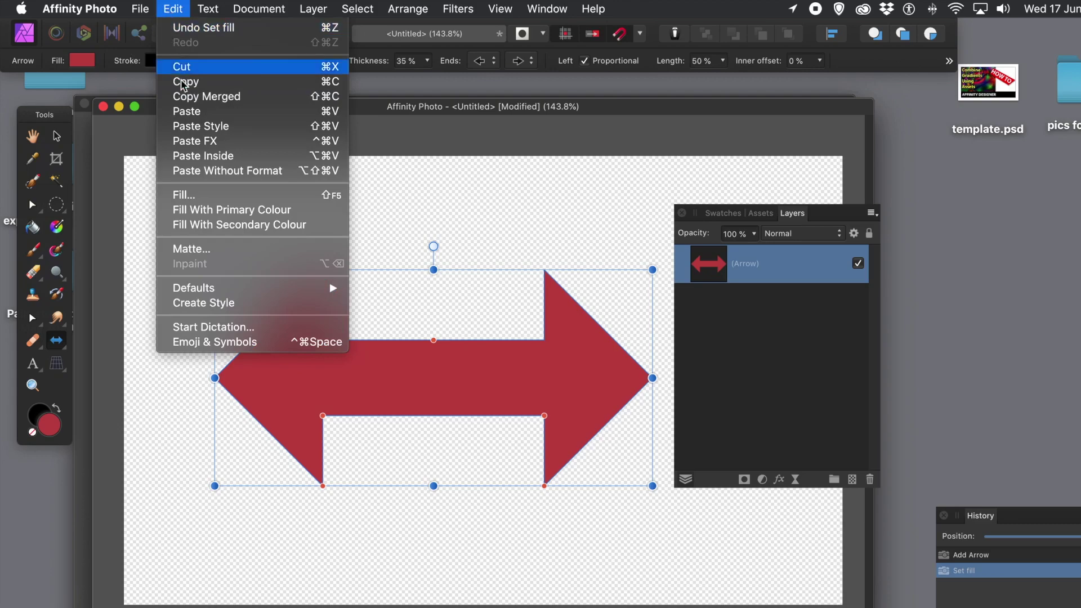
pyautogui.click(222, 157)
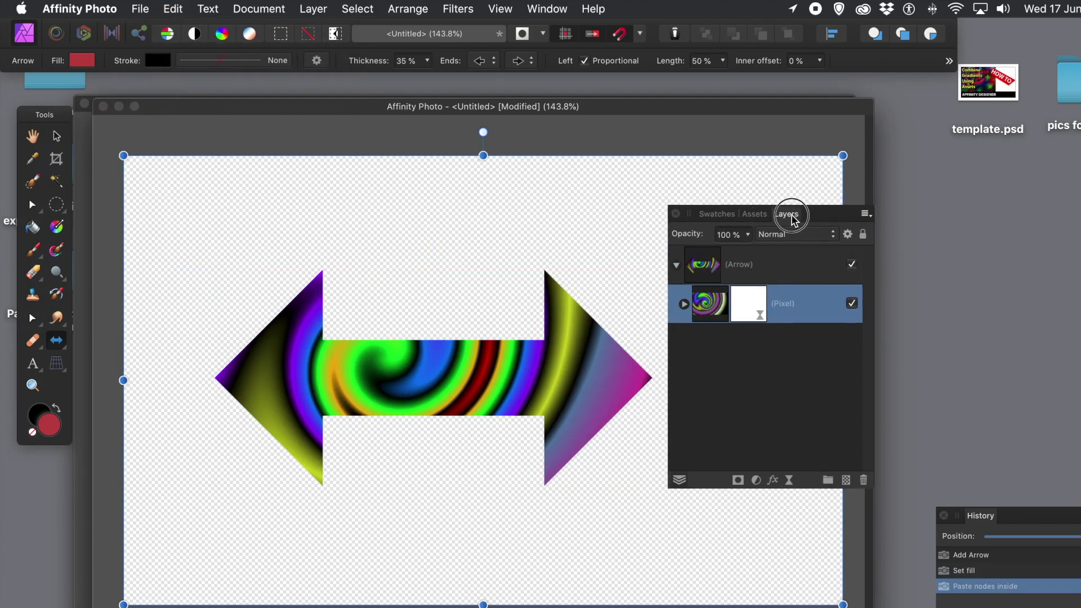
# Step: Reopen the live Twirl filter on the gradient nested in the arrow and move the twirl centre toward the right part of the shaft
pyautogui.moveTo(811, 214); pyautogui.dragTo(761, 208)
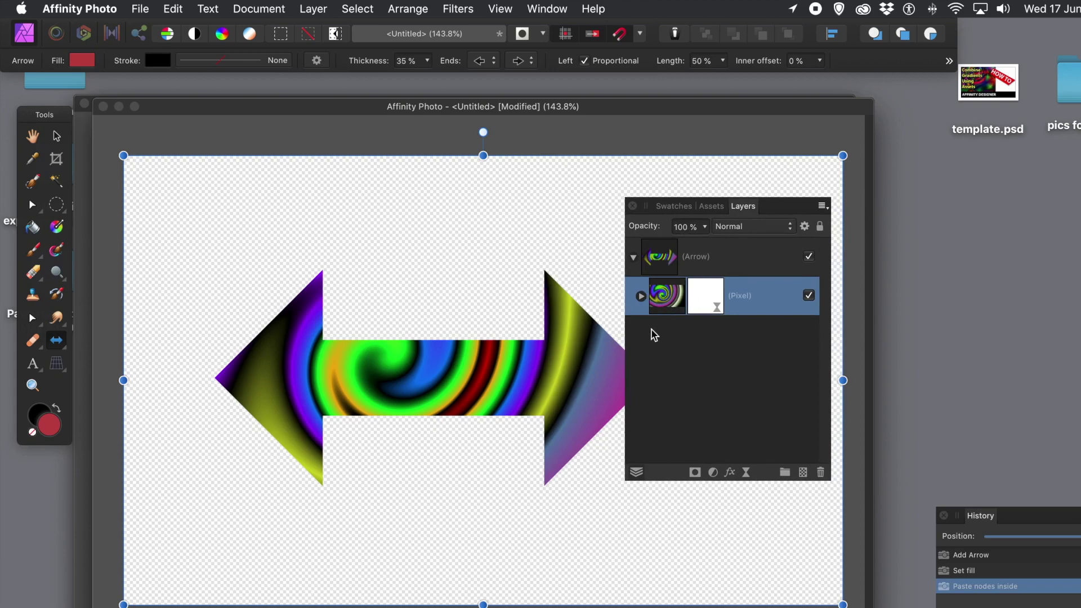
pyautogui.click(711, 299)
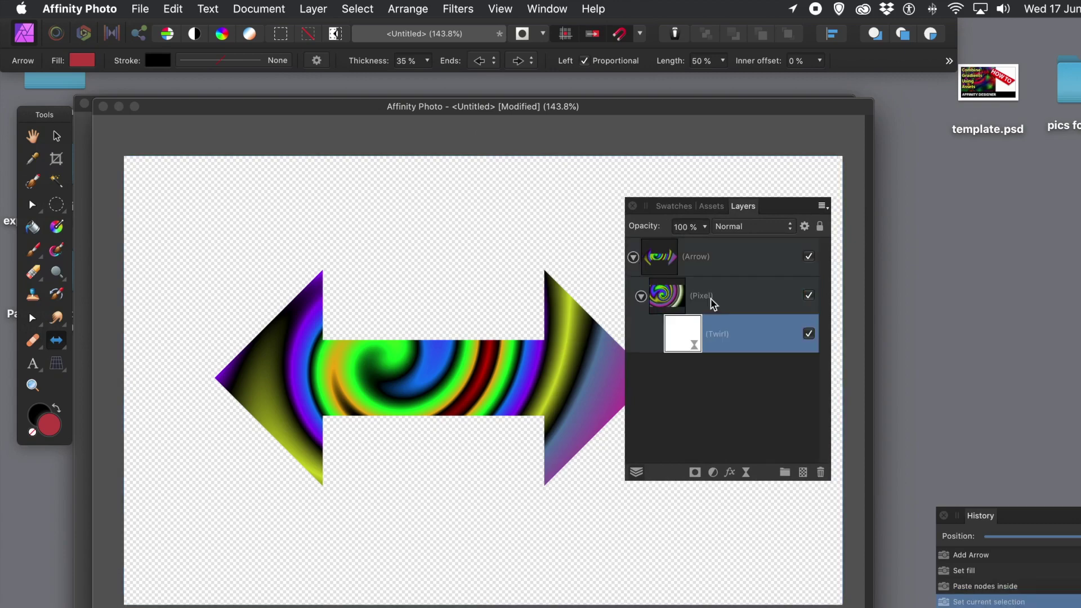
pyautogui.doubleClick(682, 336)
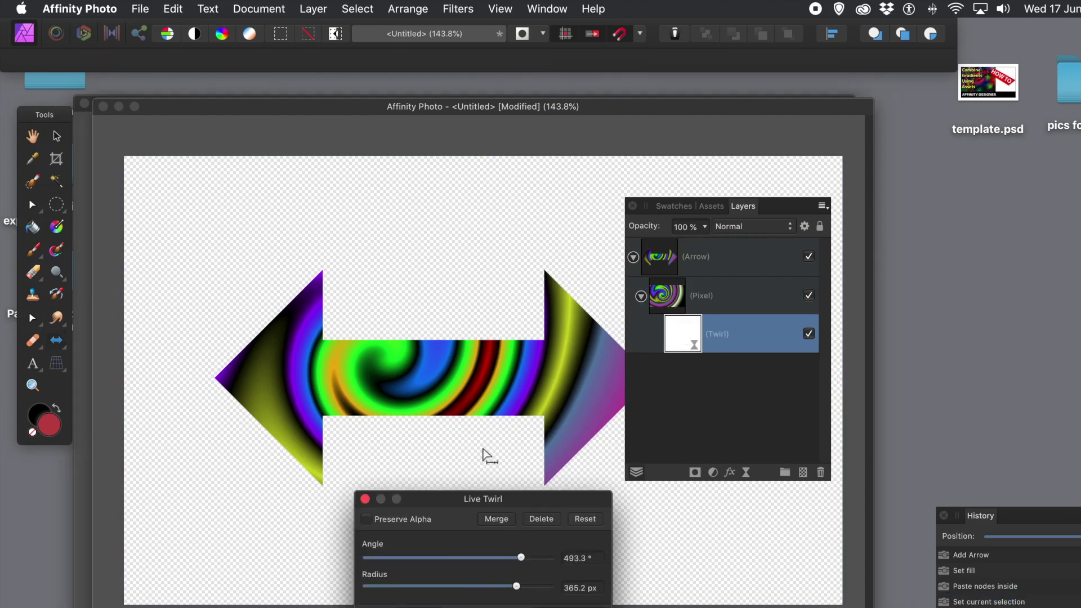
pyautogui.moveTo(445, 379); pyautogui.dragTo(361, 371)
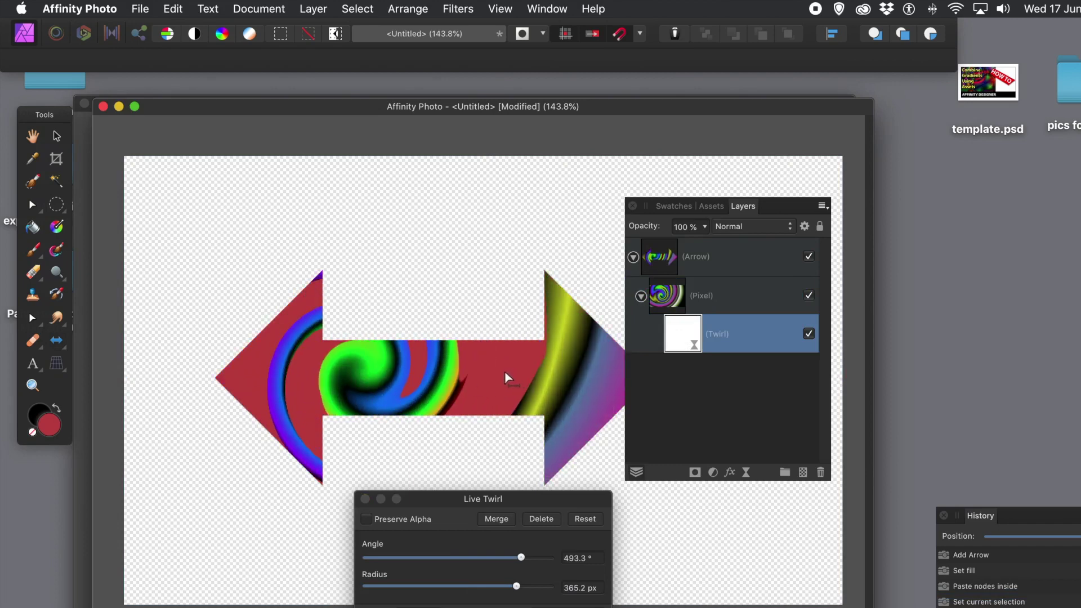
pyautogui.moveTo(406, 374); pyautogui.dragTo(465, 338)
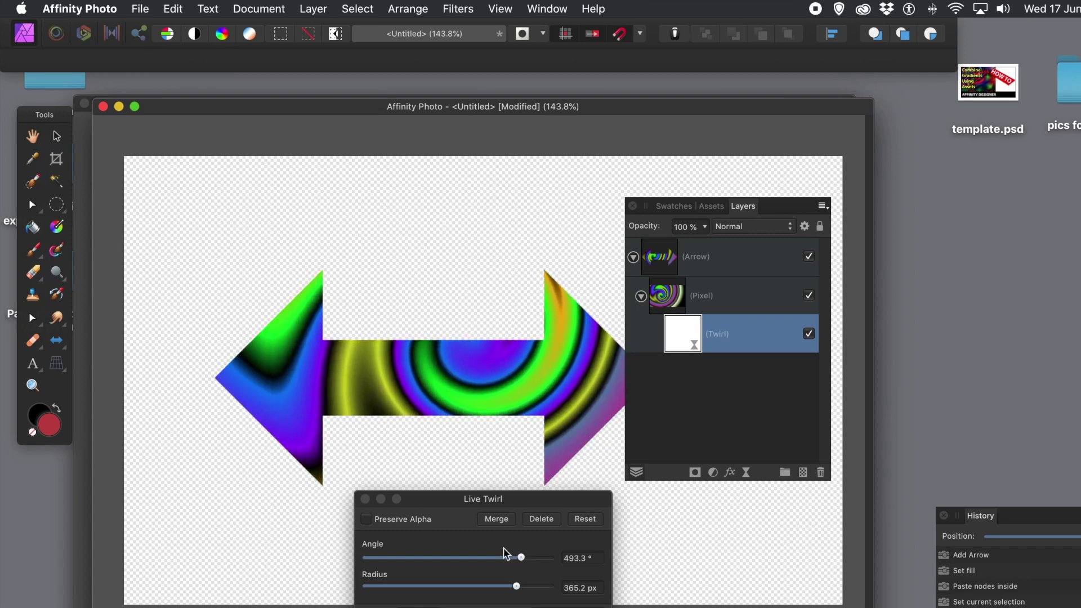
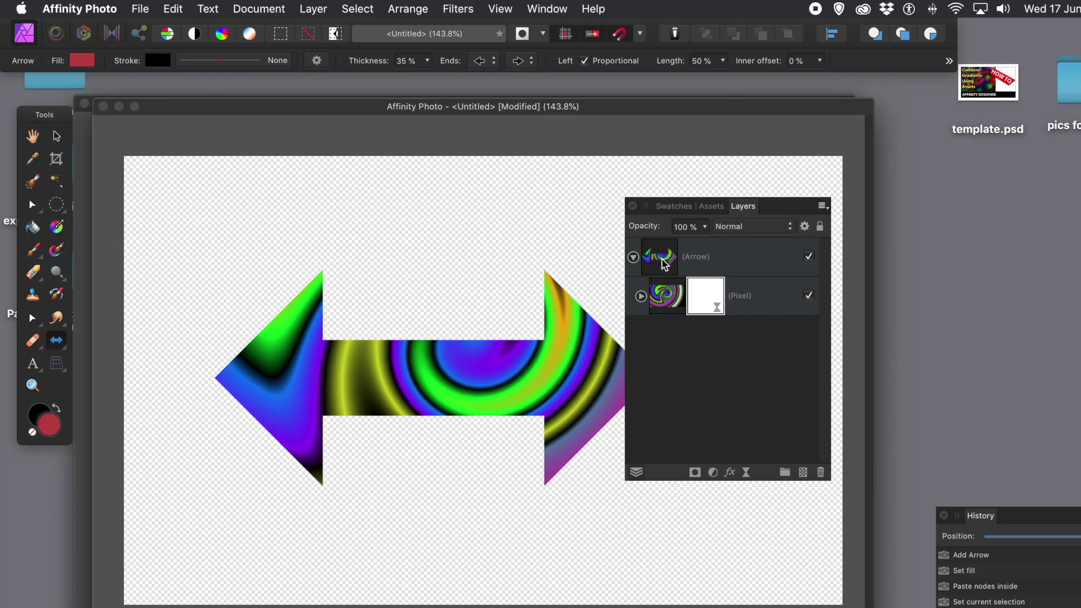
# Step: Add a live Twirl filter to the arrow layer with an angle of 327.1° and a radius of 342.4 px
pyautogui.click(664, 265)
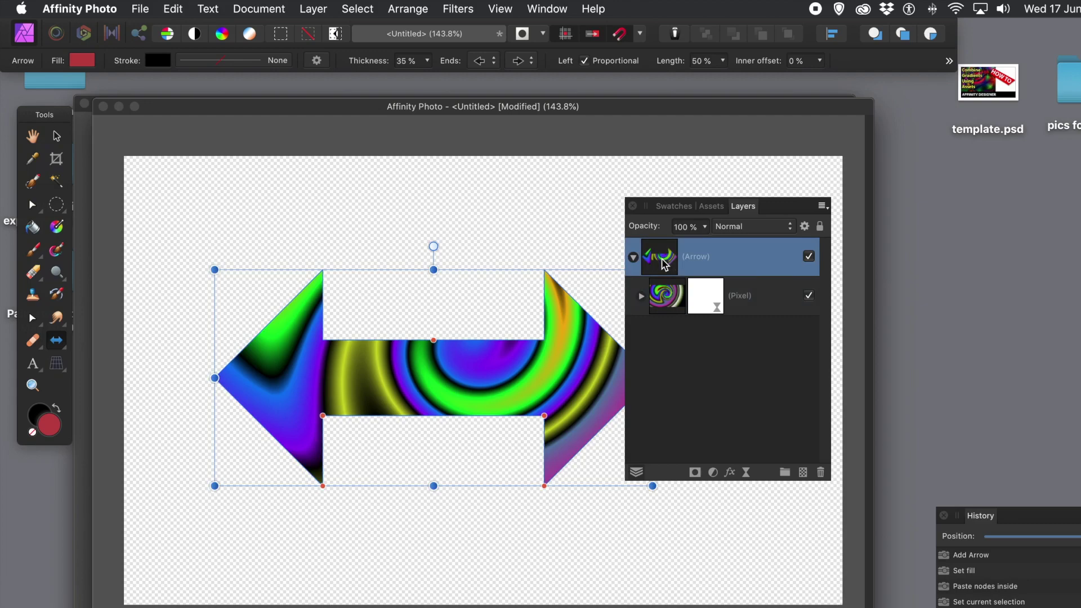
pyautogui.click(313, 9)
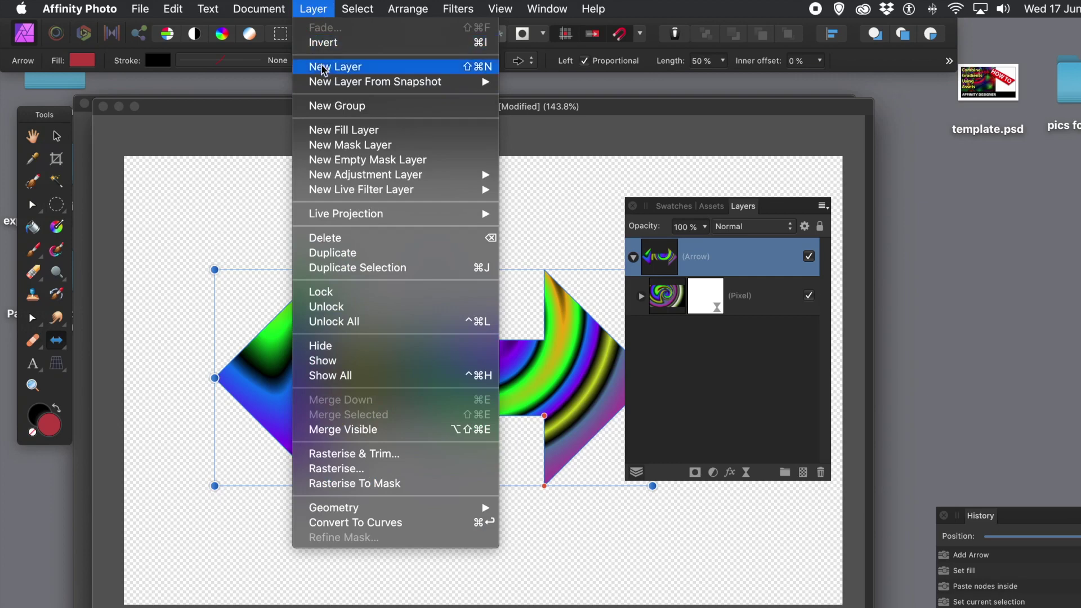
pyautogui.moveTo(351, 191)
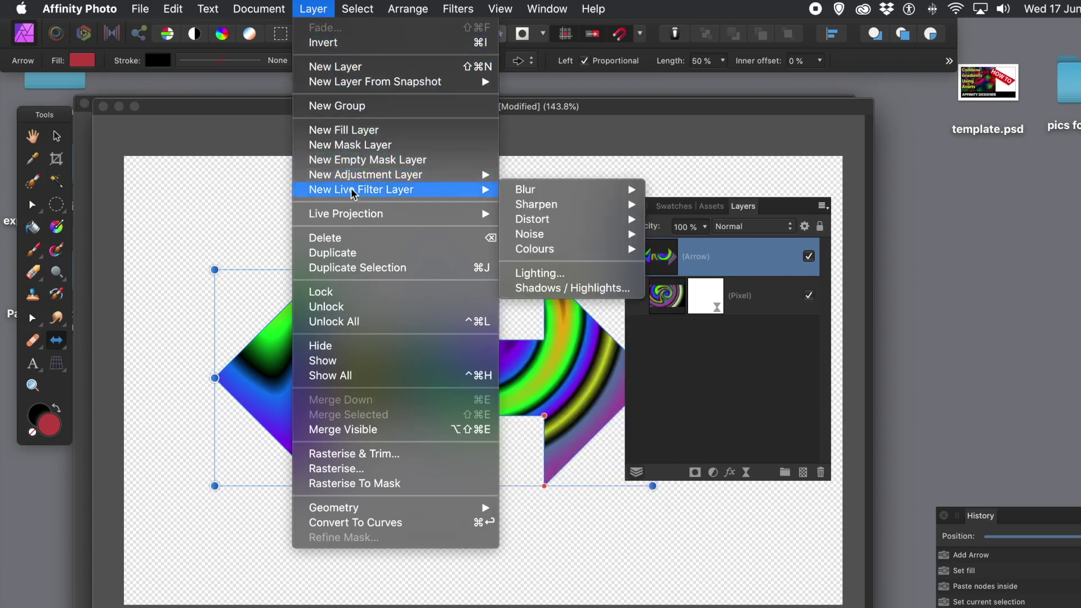
pyautogui.moveTo(560, 222)
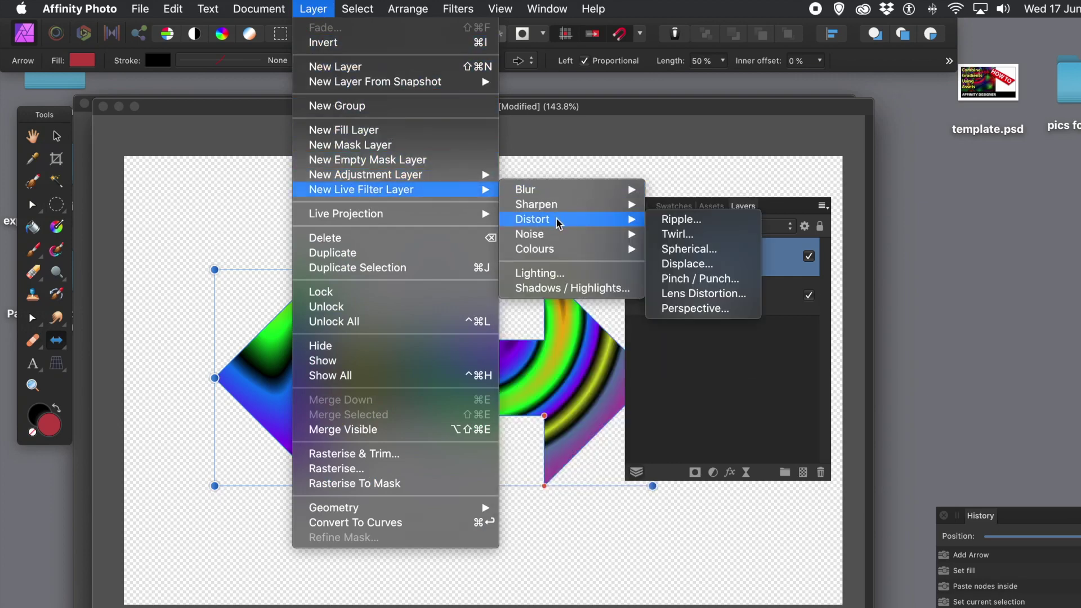
pyautogui.click(699, 234)
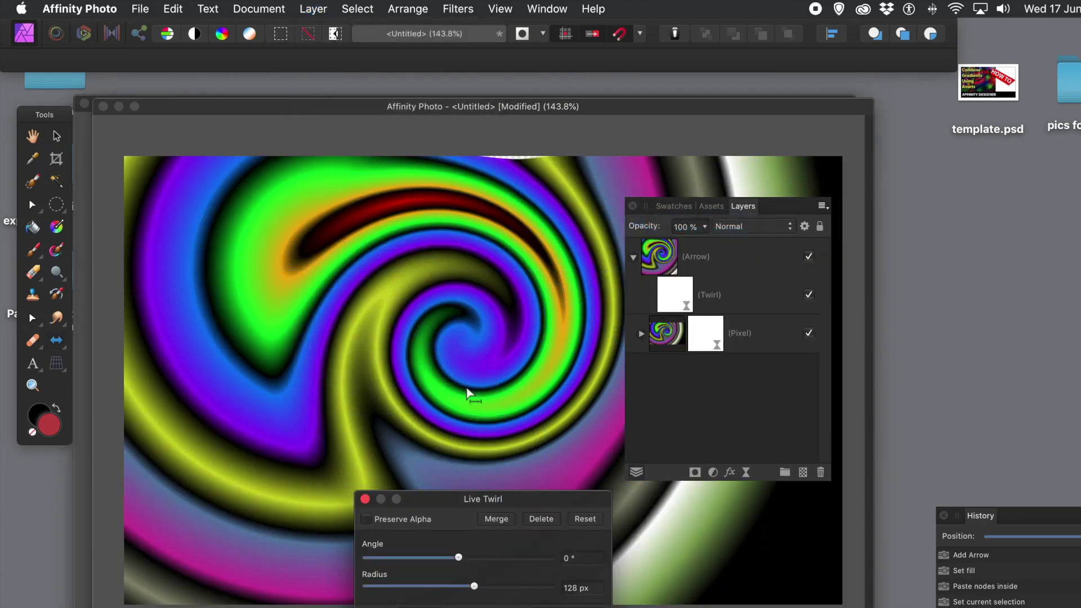
pyautogui.moveTo(482, 559); pyautogui.dragTo(512, 587)
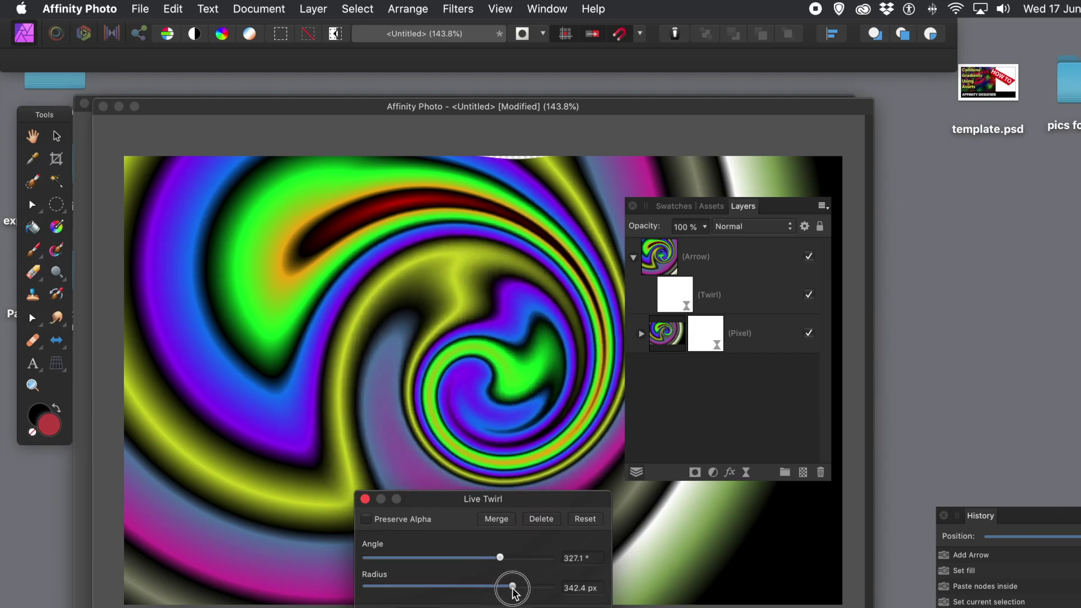
pyautogui.click(366, 499)
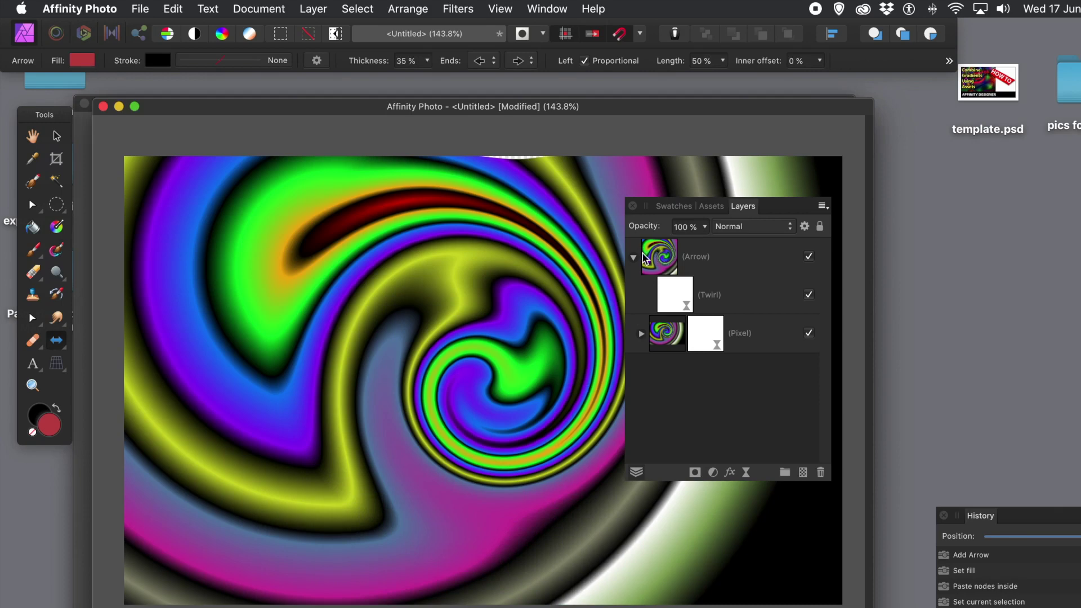
# Step: Move the arrow's new Twirl filter out to the top of the layer stack and expand the gradient layer nested in the arrow
pyautogui.doubleClick(670, 297)
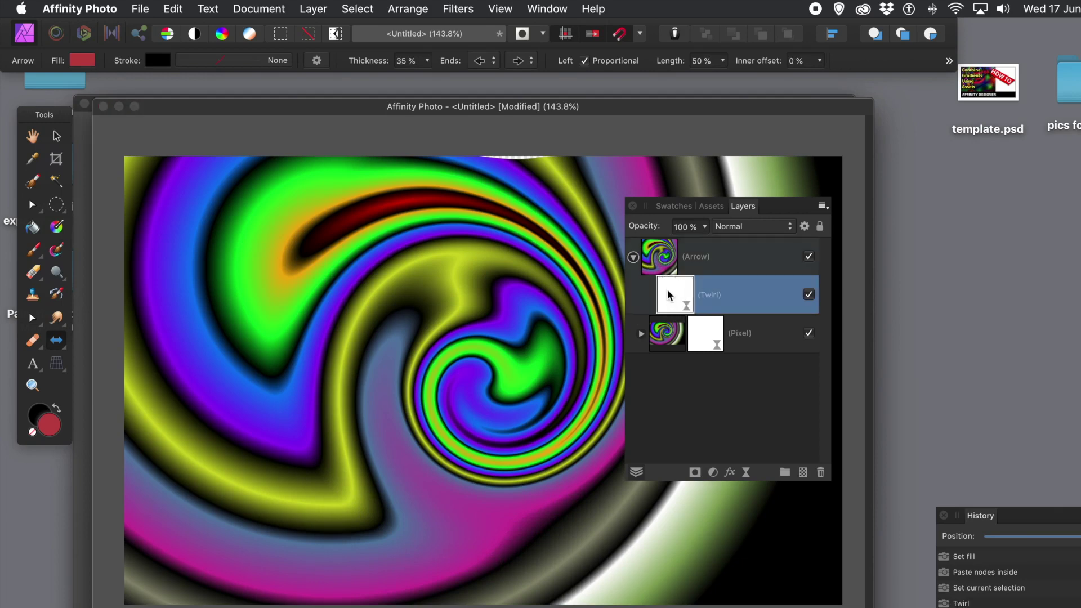
pyautogui.moveTo(668, 289); pyautogui.dragTo(662, 243)
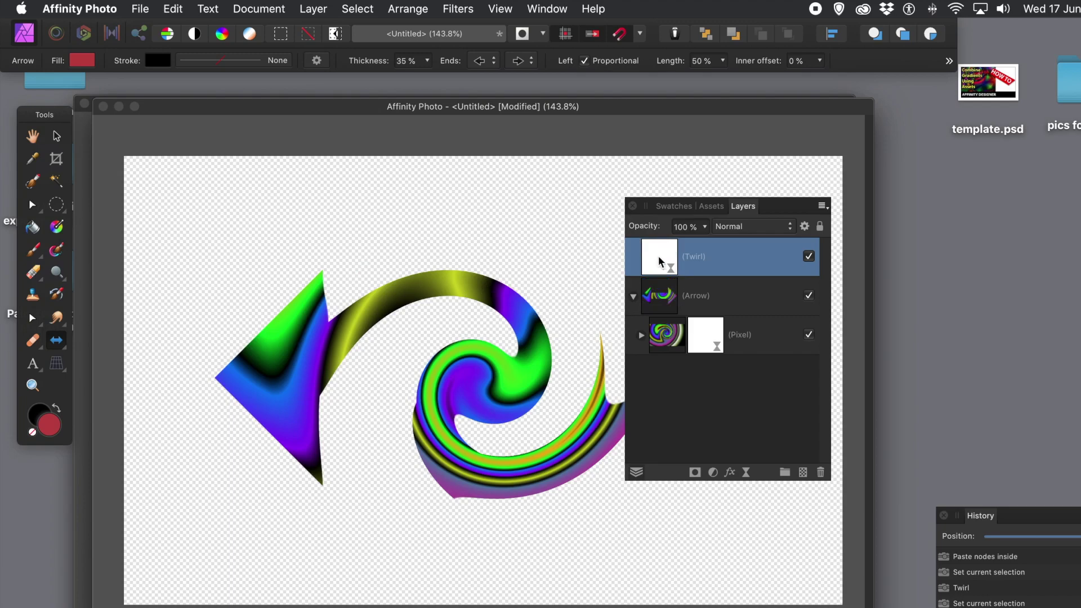
pyautogui.click(634, 296)
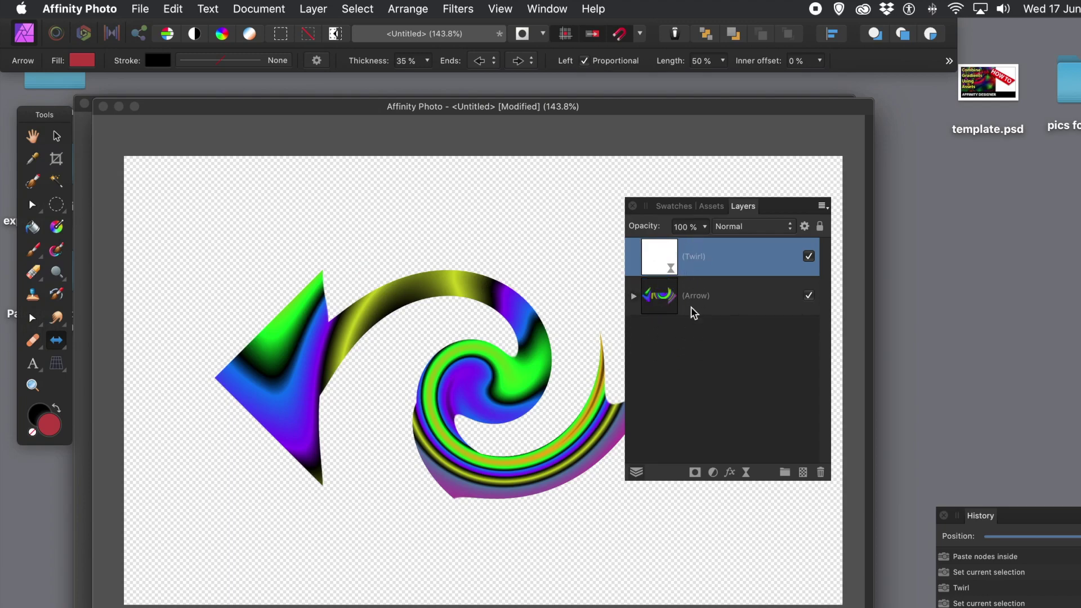
pyautogui.click(634, 297)
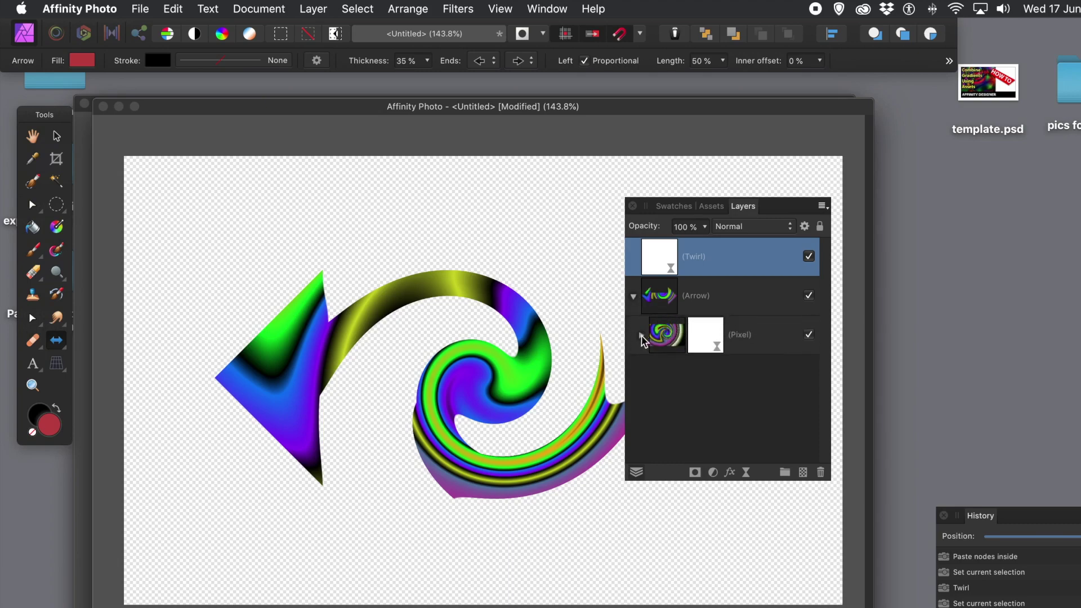
pyautogui.click(643, 336)
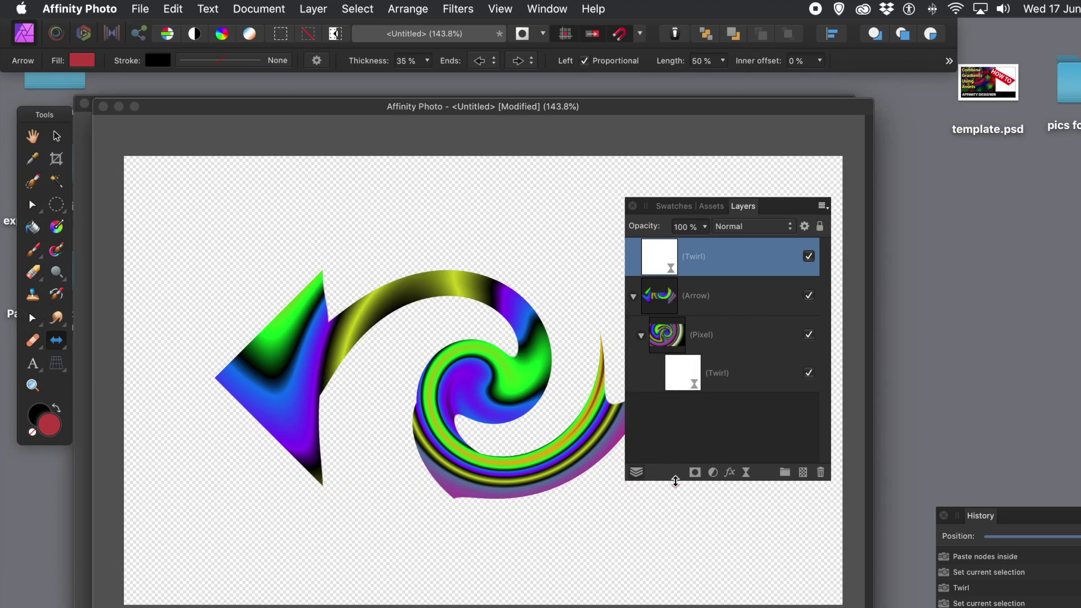
pyautogui.moveTo(676, 480); pyautogui.dragTo(659, 544)
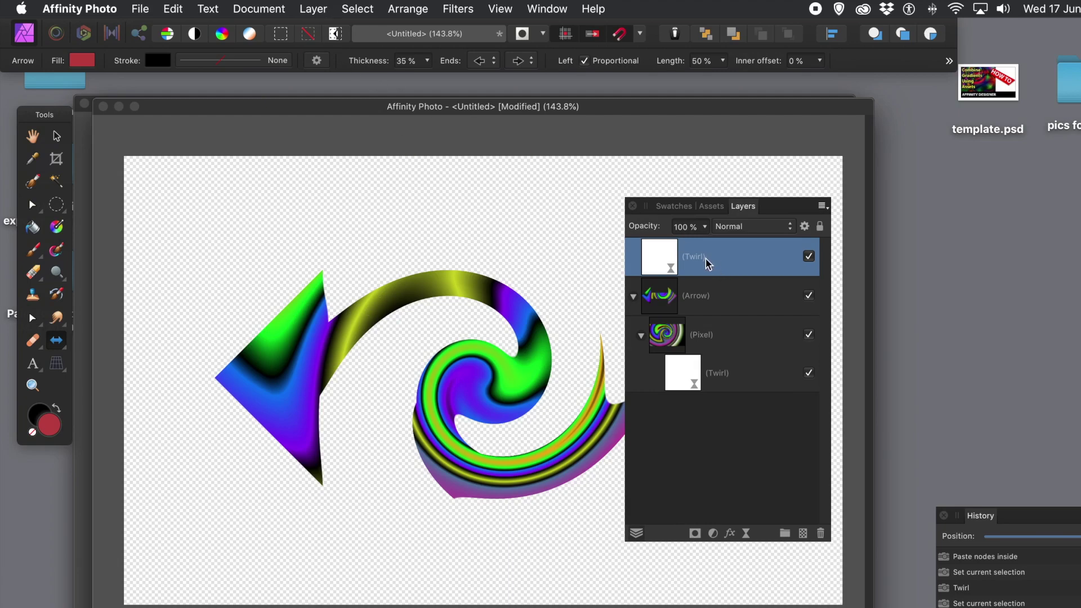
# Step: Apply an outer shadow to the arrow layer with radius 30.4 px, offset 42 px and intensity 45%
pyautogui.click(687, 299)
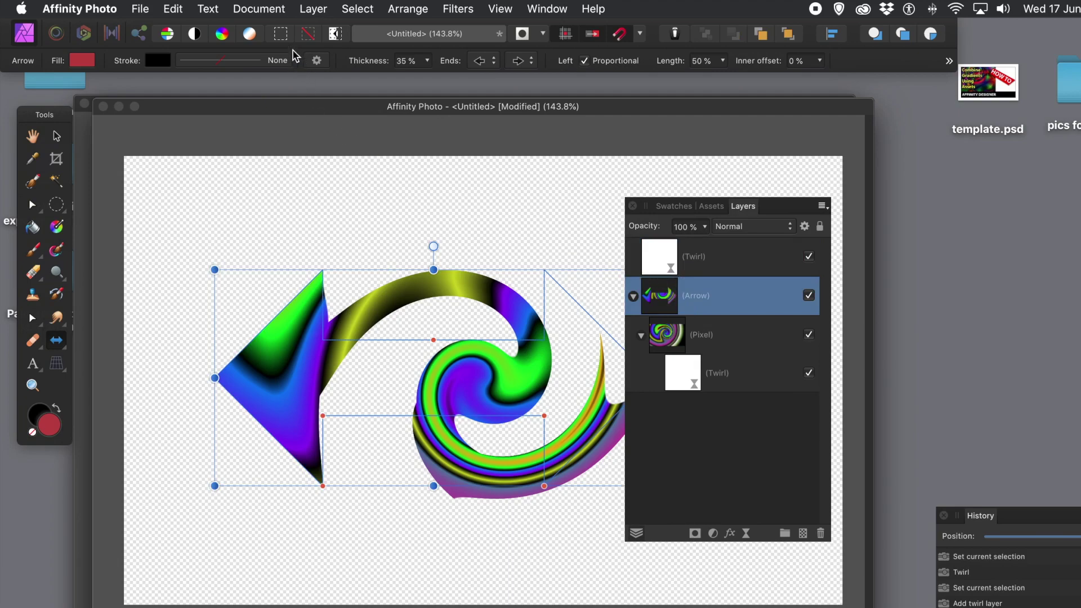
pyautogui.click(730, 533)
pyautogui.moveTo(766, 145); pyautogui.dragTo(604, 158)
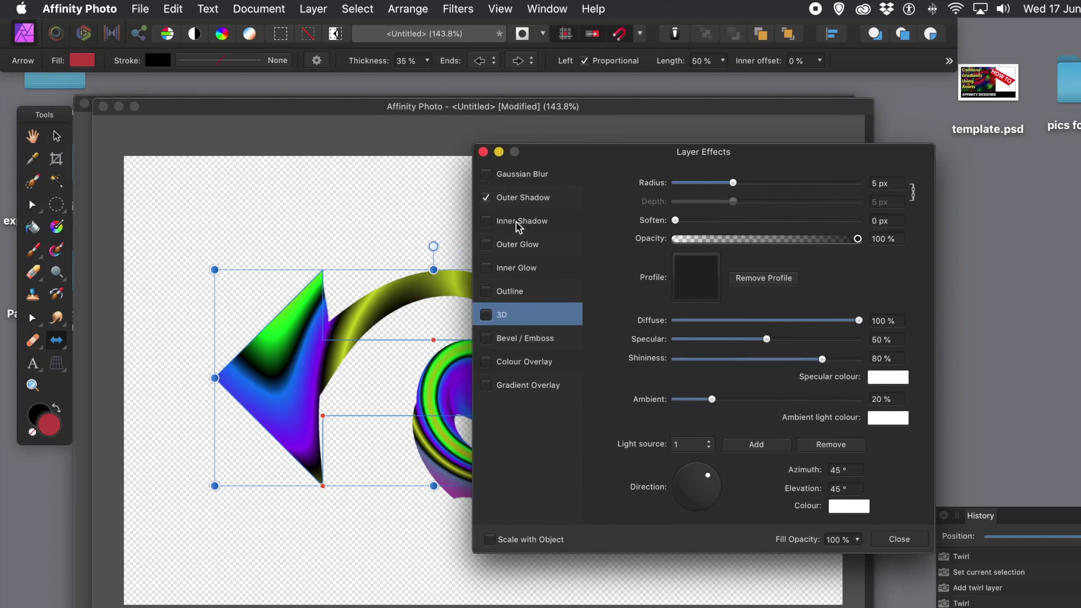
pyautogui.click(522, 198)
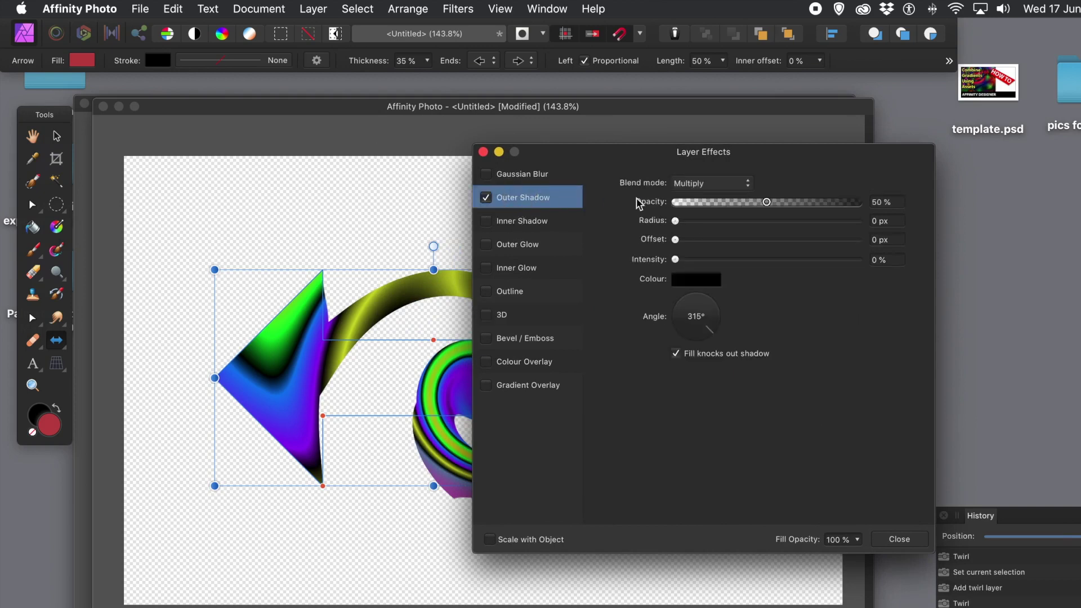
pyautogui.moveTo(677, 221); pyautogui.dragTo(756, 240)
pyautogui.moveTo(694, 261); pyautogui.dragTo(758, 268)
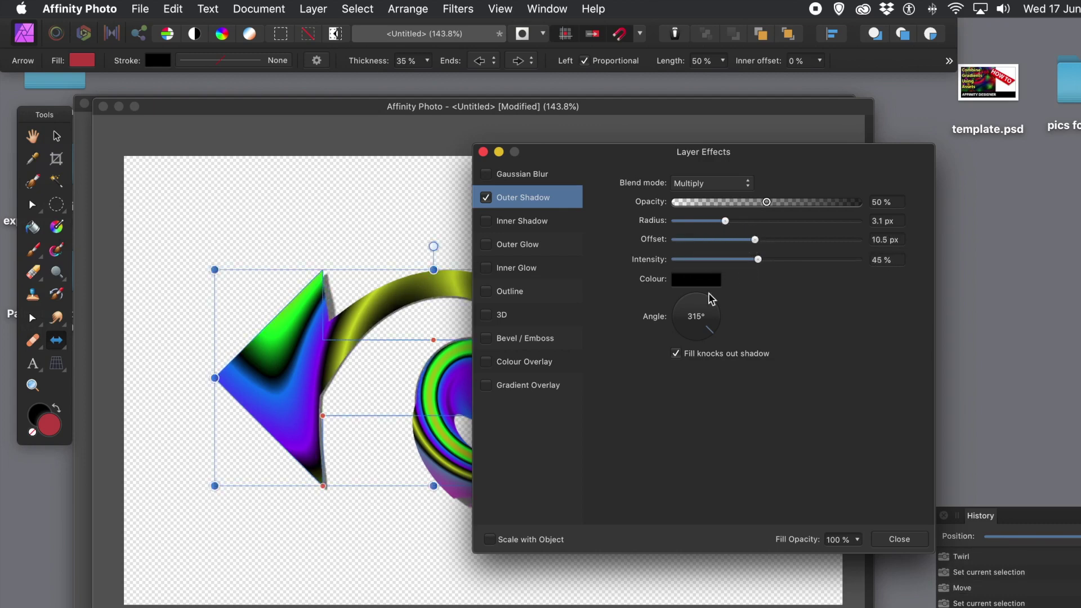
pyautogui.click(712, 333)
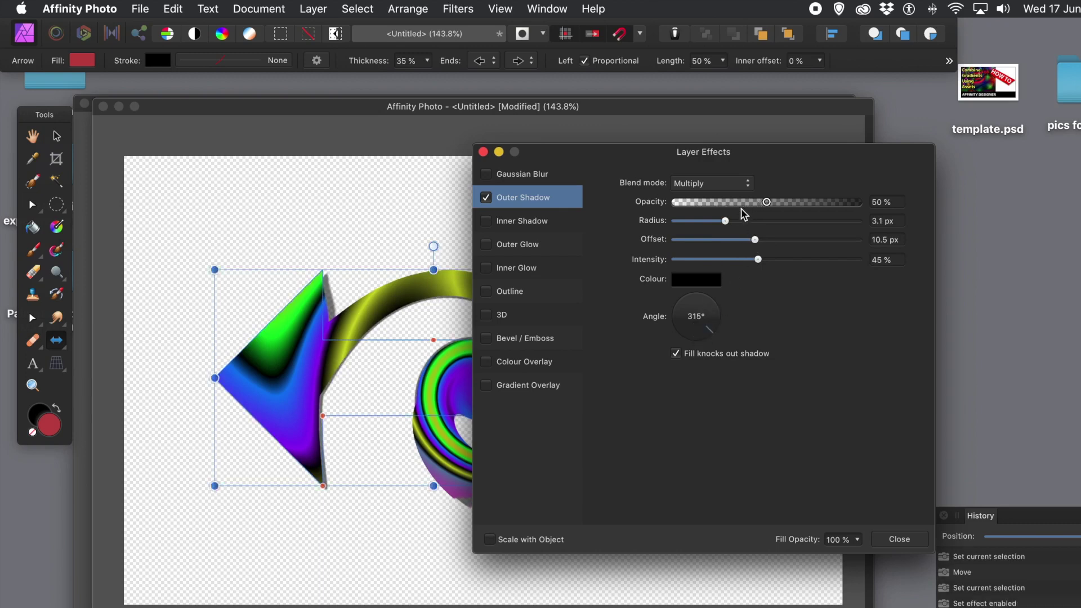
pyautogui.moveTo(727, 221); pyautogui.dragTo(798, 221)
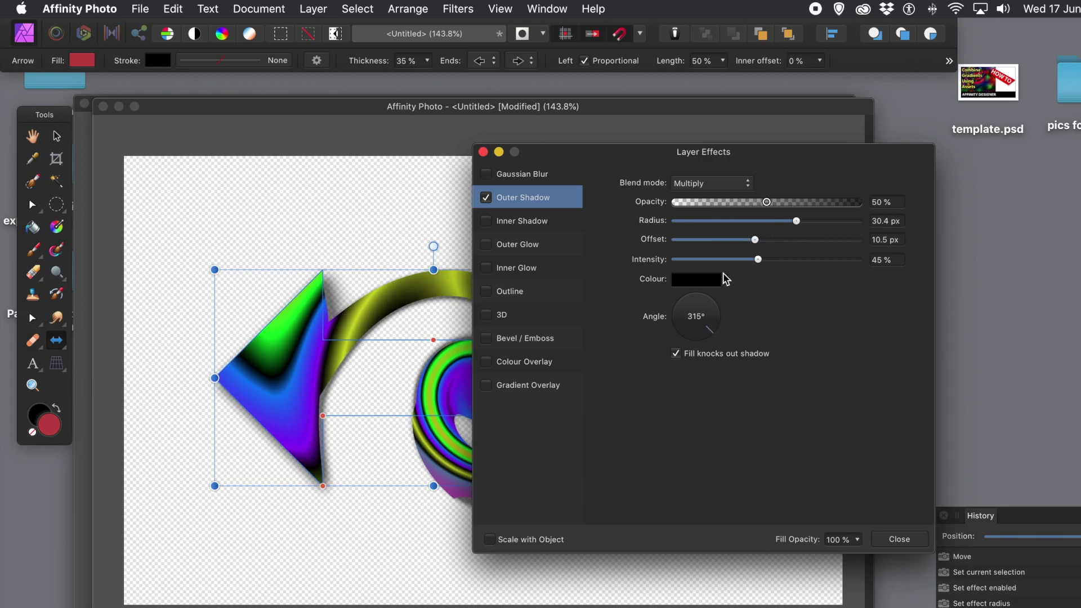
pyautogui.moveTo(771, 241); pyautogui.dragTo(820, 248)
pyautogui.click(884, 538)
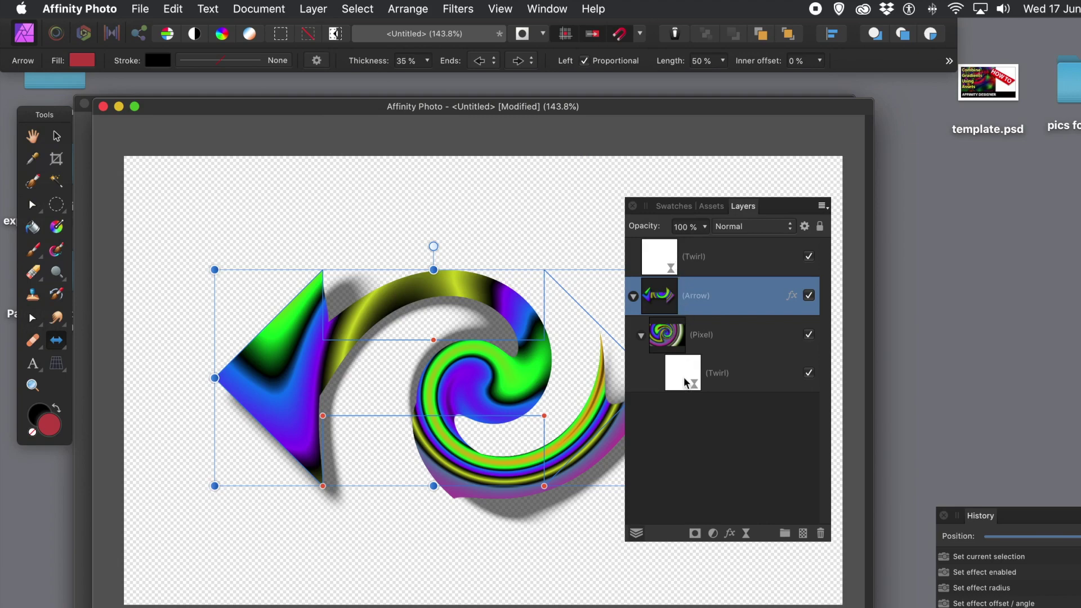
# Step: Add a Bevel / Emboss effect to the arrow layer with a radius of 13.4 px
pyautogui.click(731, 533)
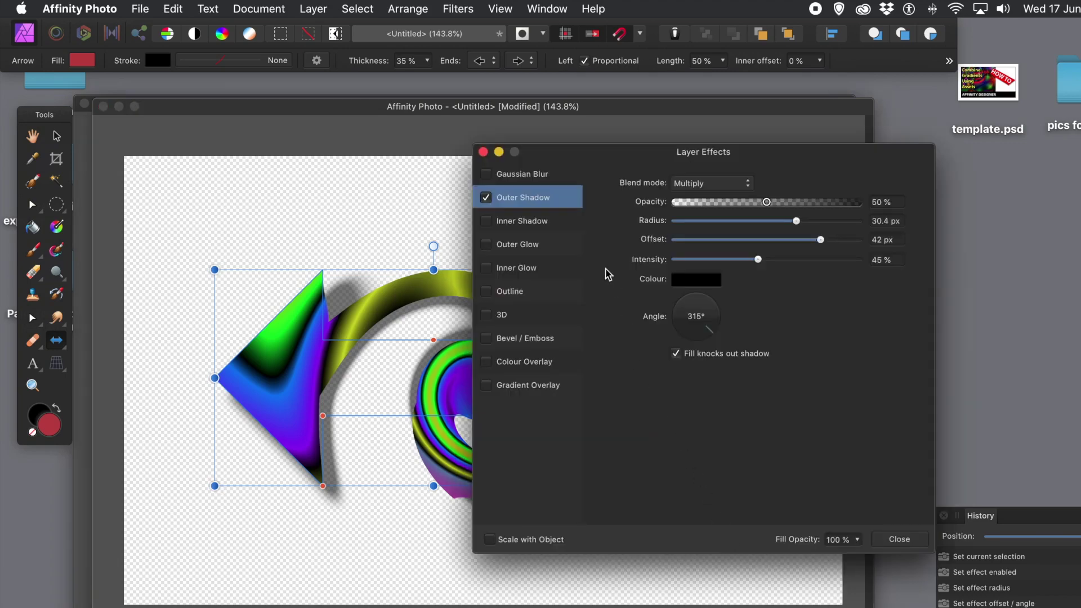
pyautogui.click(487, 340)
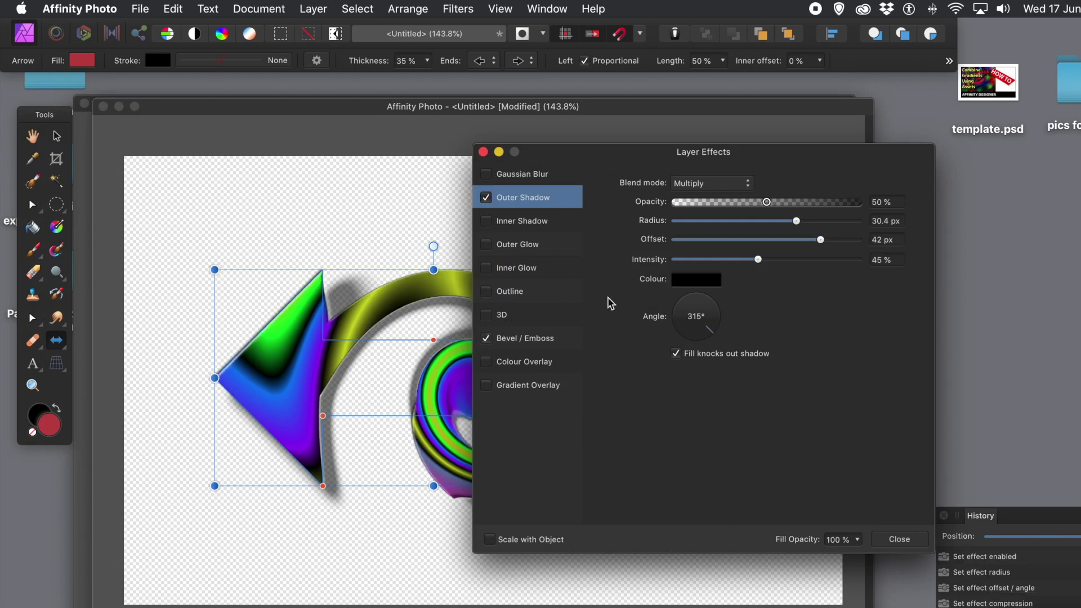
pyautogui.click(526, 338)
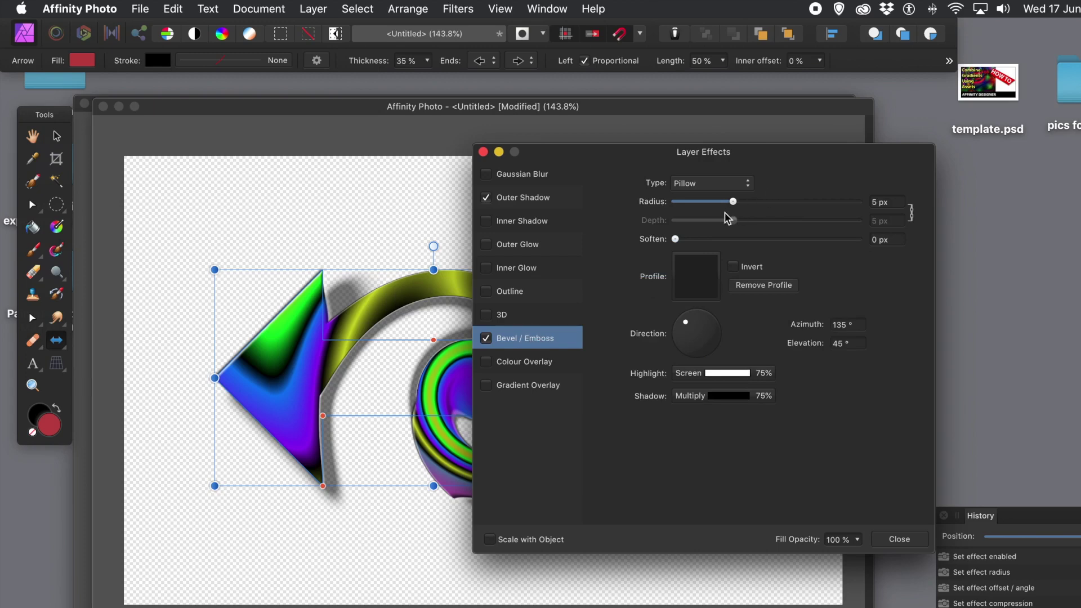
pyautogui.moveTo(735, 202); pyautogui.dragTo(763, 206)
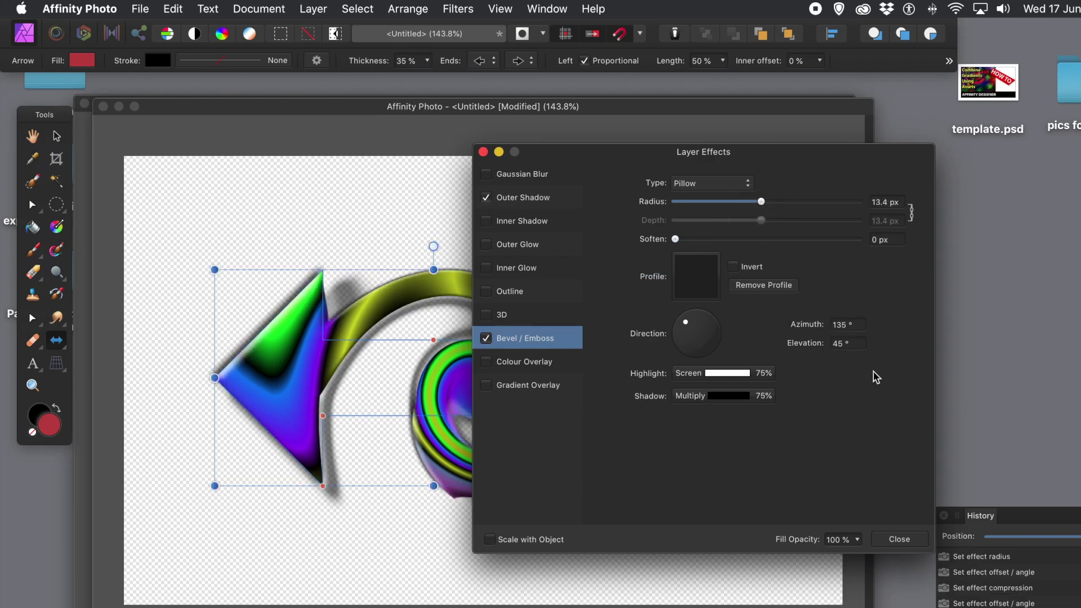
pyautogui.click(906, 540)
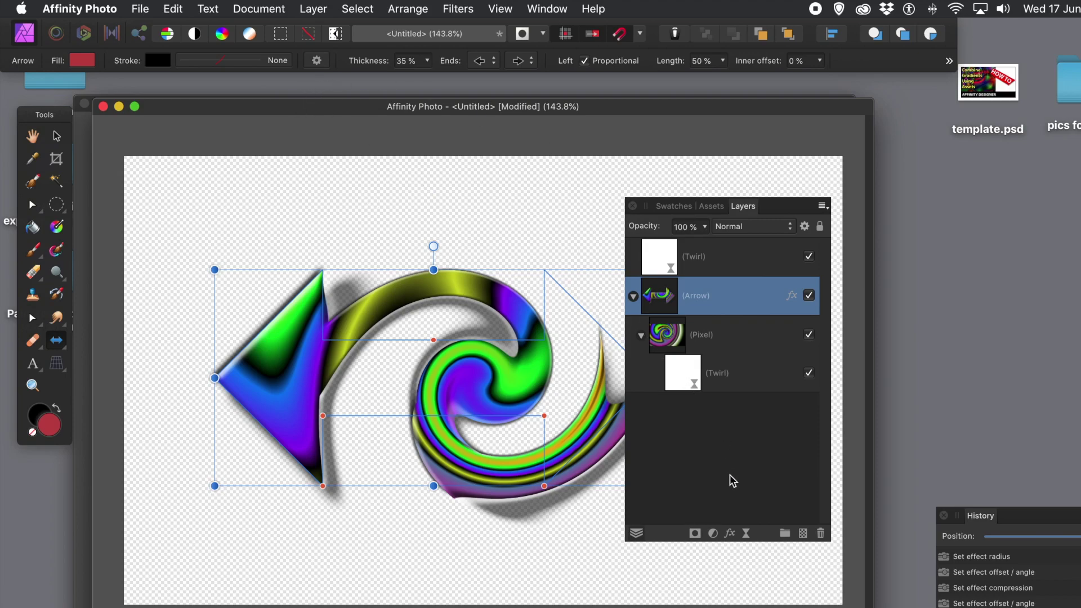
# Step: Add an HSL adjustment layer with a hue shift of 64.2° to recolour the arrow artwork
pyautogui.click(313, 9)
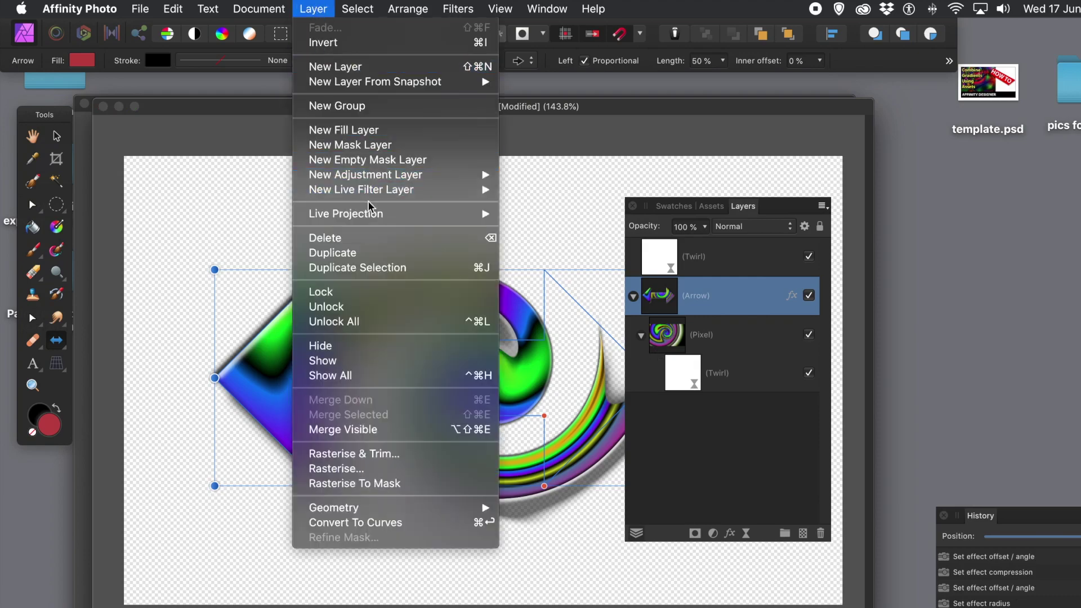
pyautogui.moveTo(390, 180)
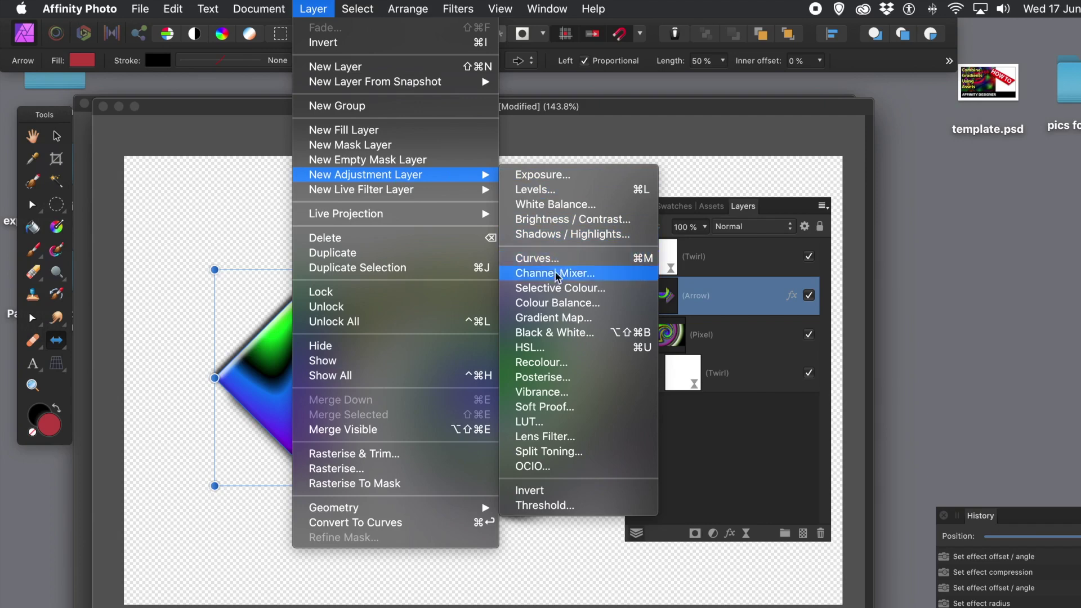
pyautogui.click(551, 345)
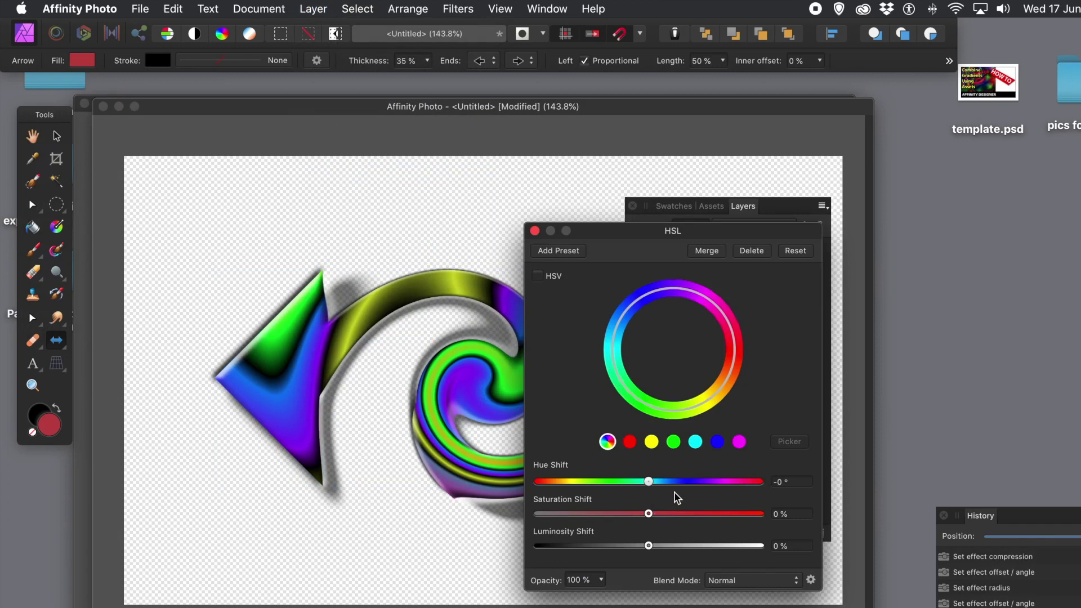
pyautogui.moveTo(687, 485)
pyautogui.mouseDown()
pyautogui.moveTo(707, 482)
pyautogui.moveTo(670, 486)
pyautogui.moveTo(689, 483)
pyautogui.mouseUp()
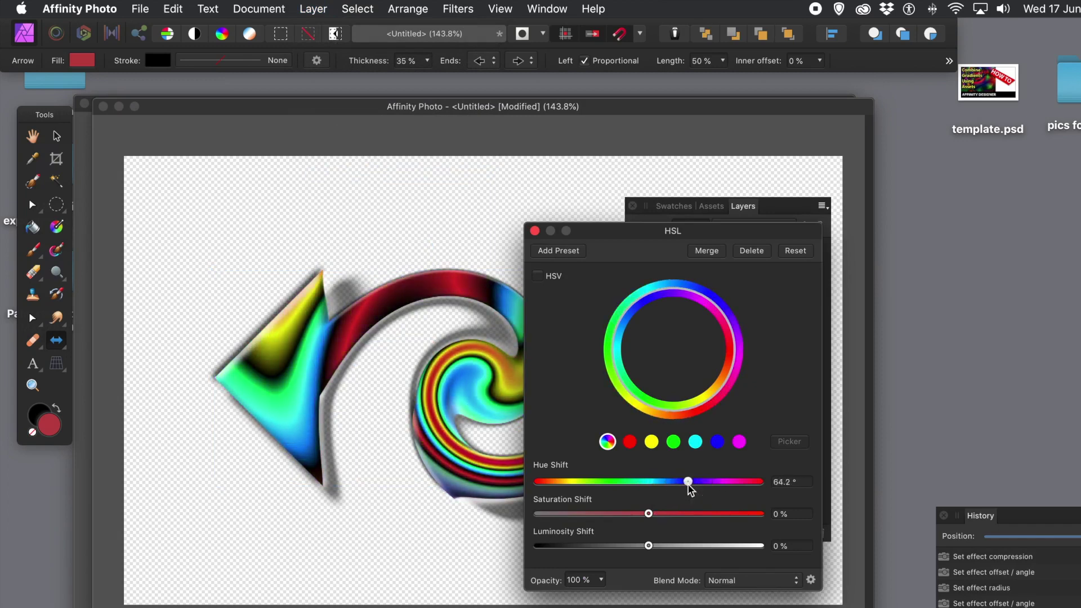
# Step: Group the Twirl filter, HSL adjustment and arrow layers together, and check the group's contents in the layer stack
pyautogui.click(535, 231)
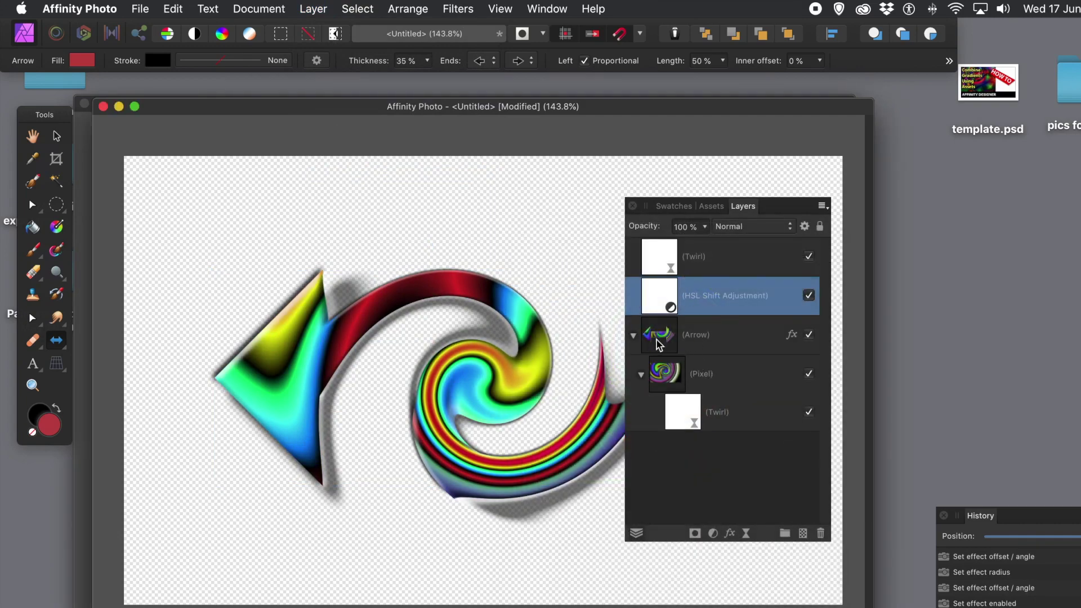
pyautogui.click(633, 335)
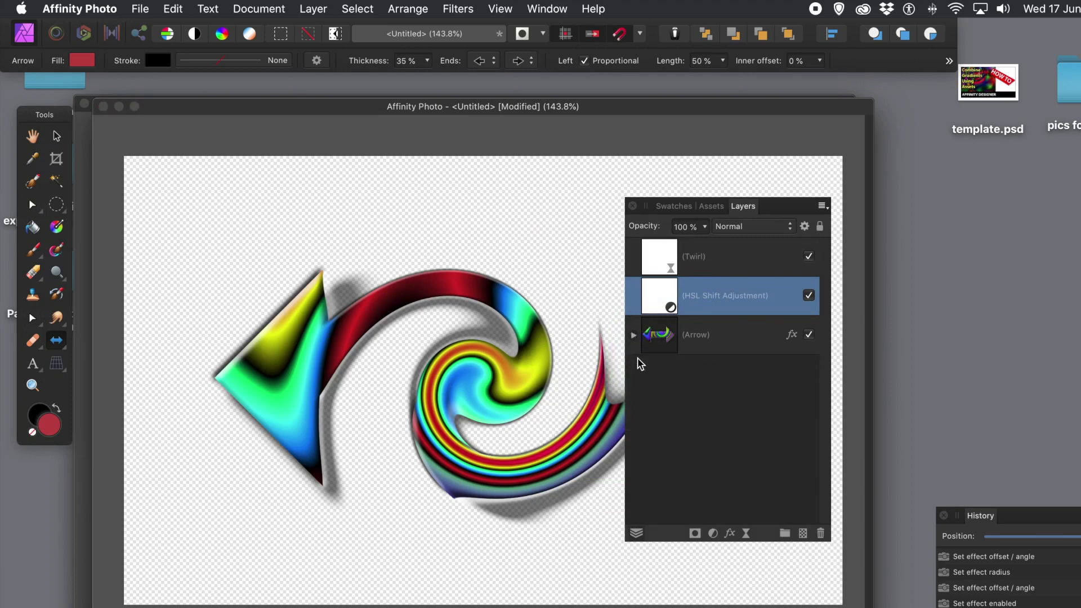
pyautogui.click(729, 261)
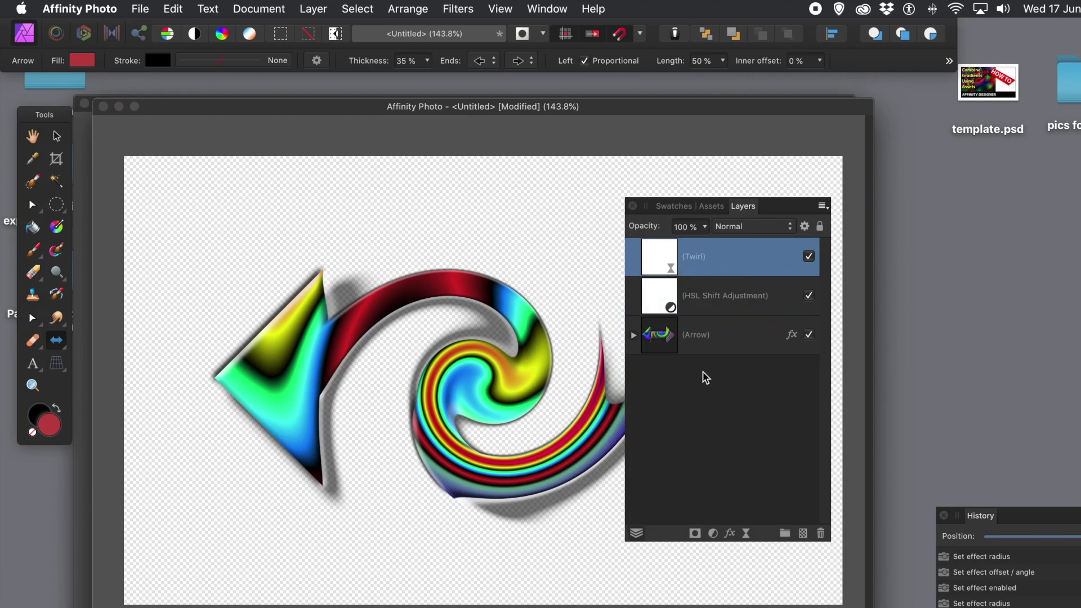
pyautogui.keyDown('shift'); pyautogui.click(710, 336); pyautogui.keyUp('shift')
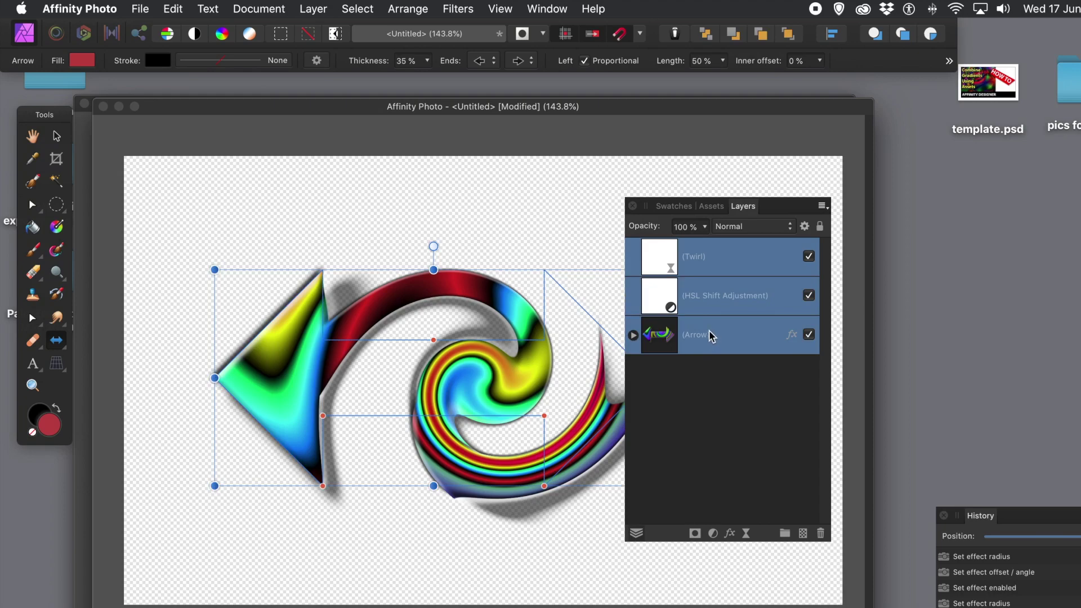
pyautogui.rightClick(702, 257)
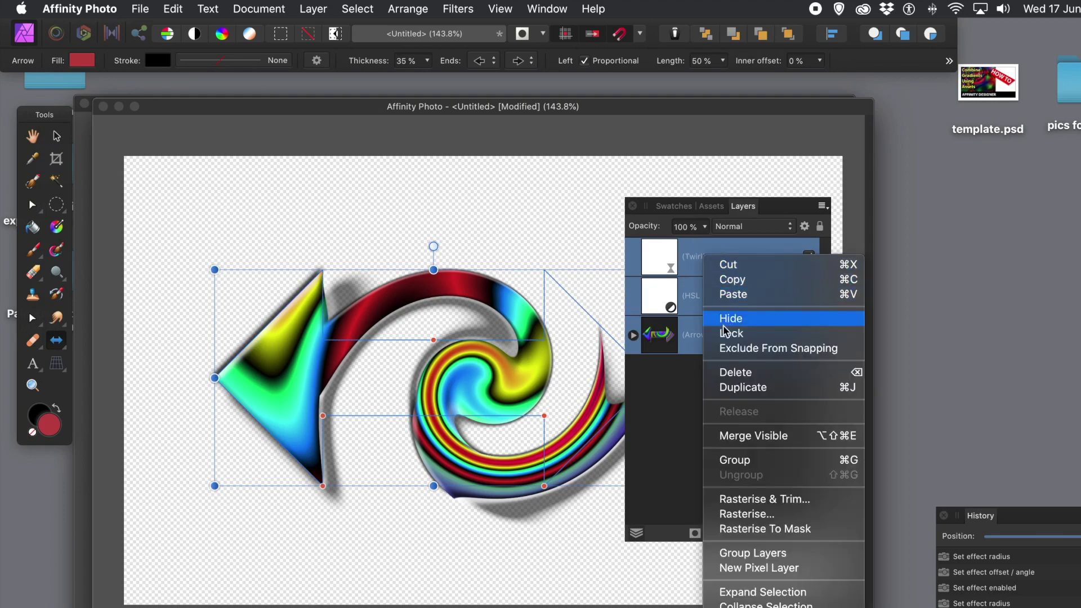
pyautogui.click(740, 461)
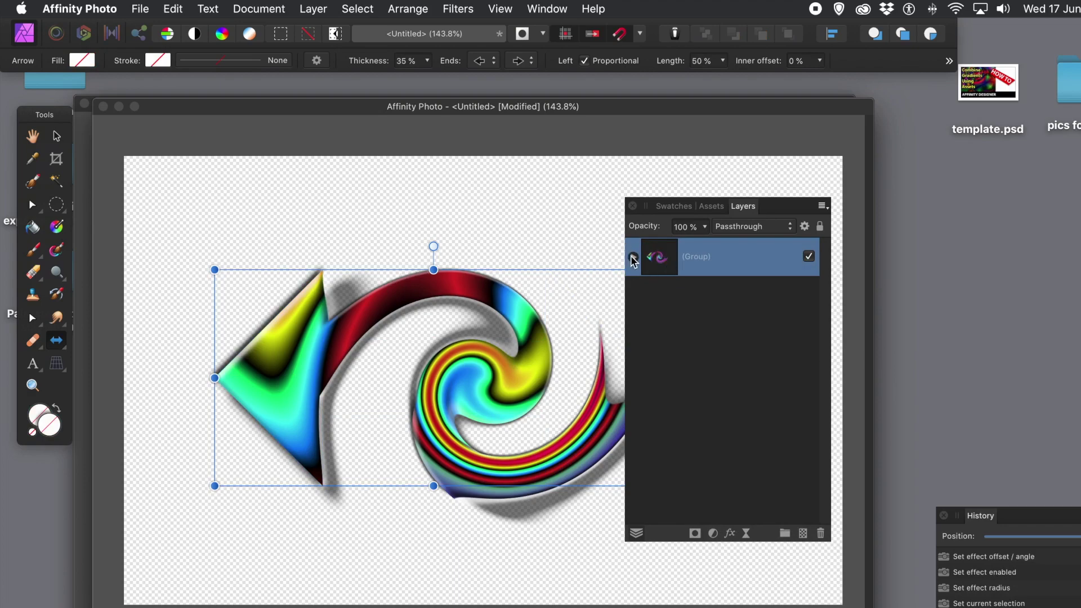
pyautogui.click(633, 257)
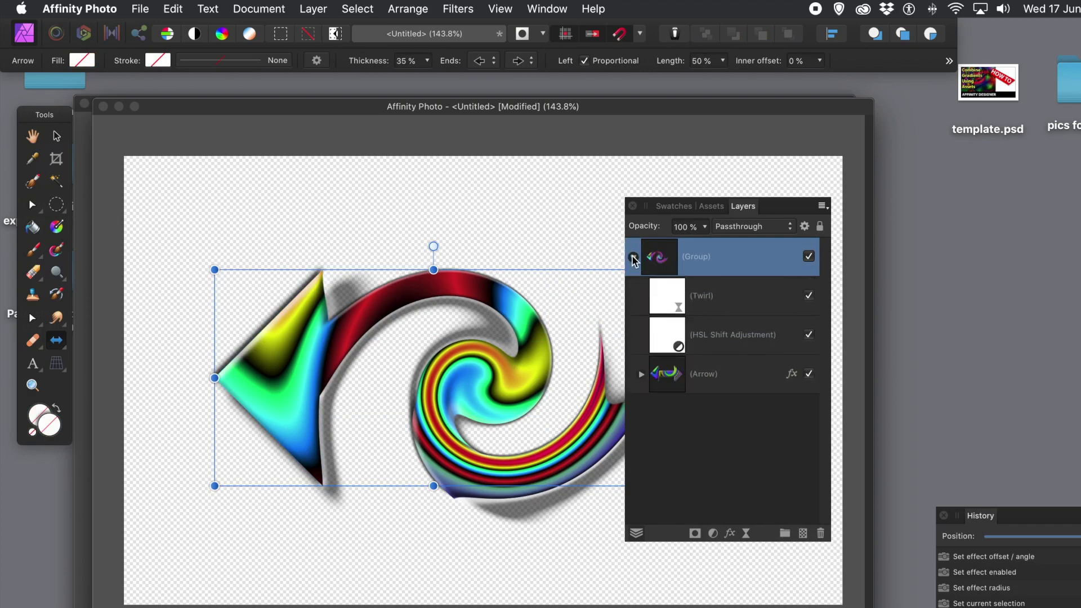
pyautogui.click(633, 258)
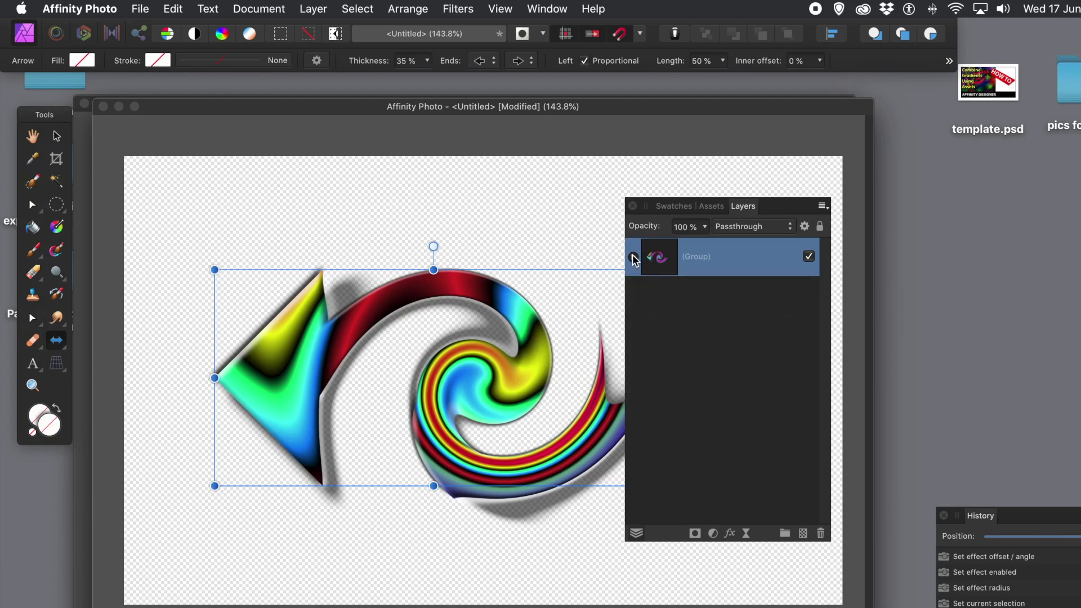
# Step: Copy the arrow group and move the original down to the canvas's lower-left corner, leaving nothing selected
pyautogui.rightClick(705, 258)
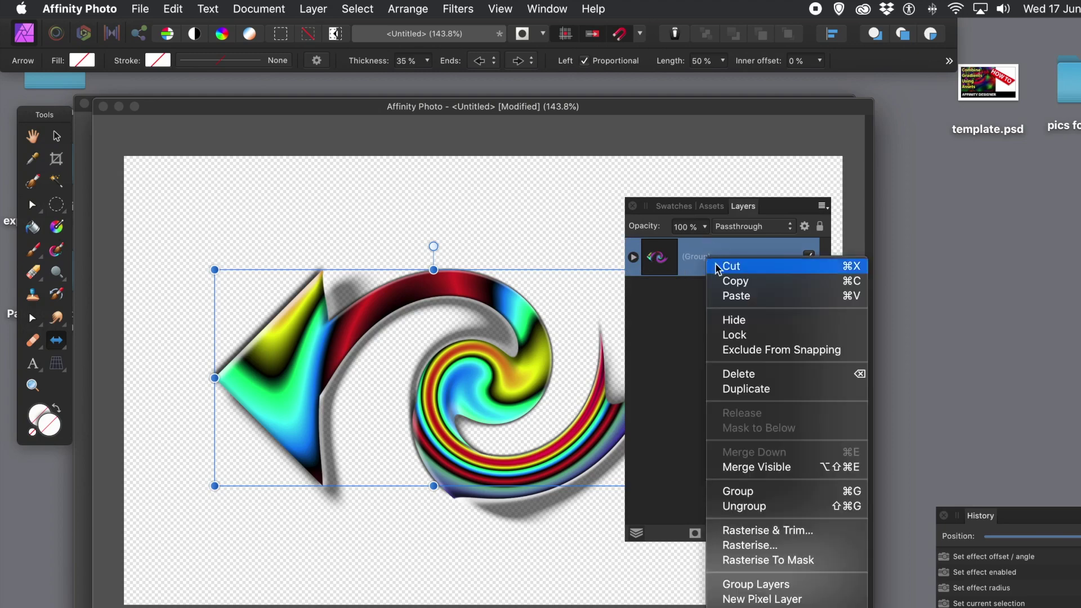
pyautogui.click(741, 287)
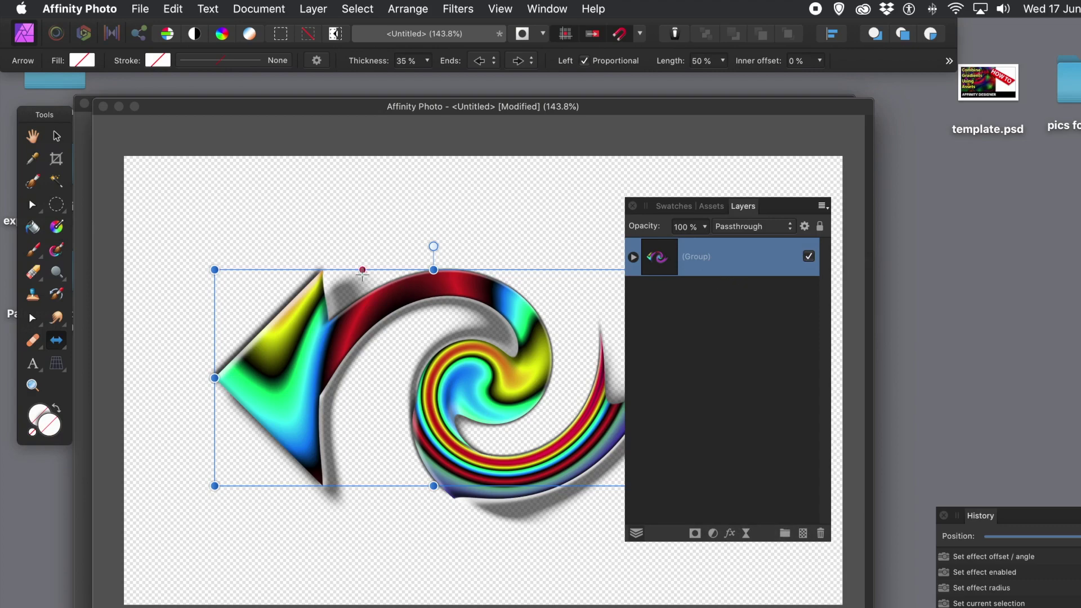
pyautogui.click(56, 136)
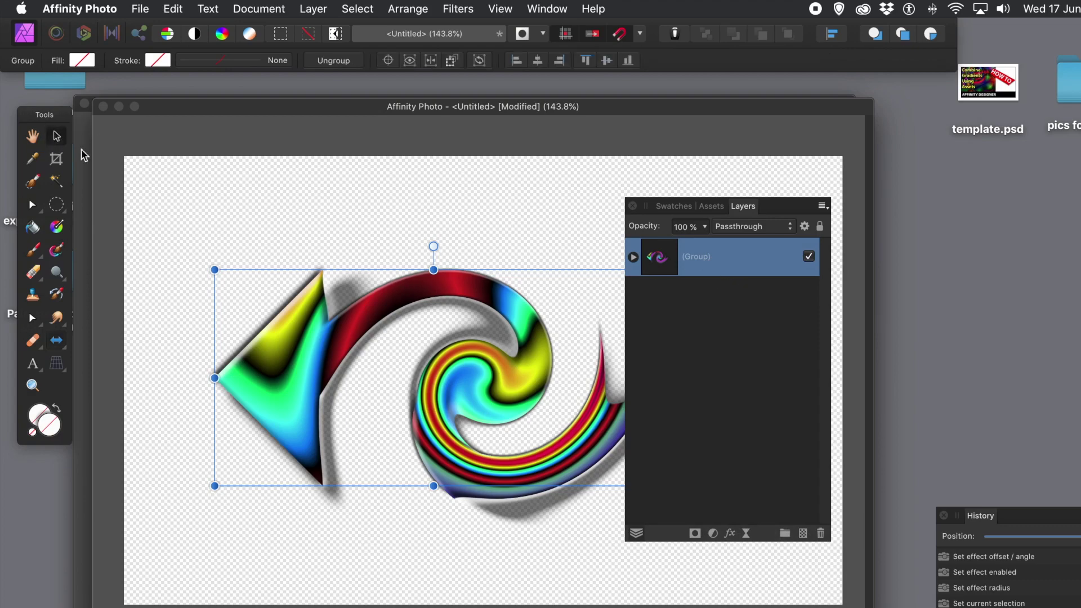
pyautogui.moveTo(337, 344); pyautogui.dragTo(131, 566)
pyautogui.click(228, 395)
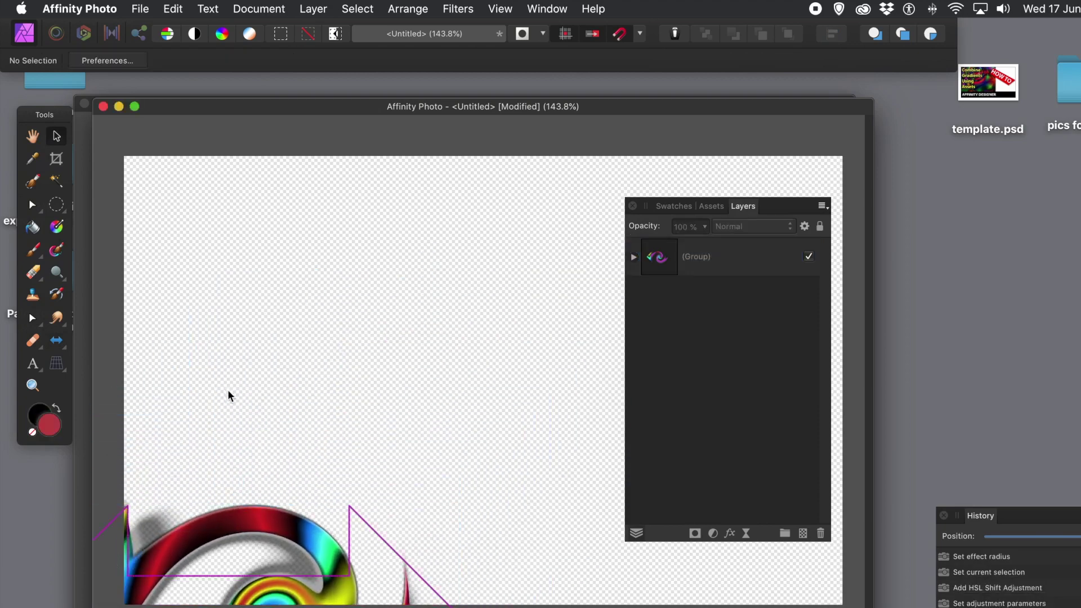
pyautogui.moveTo(321, 529); pyautogui.dragTo(292, 531)
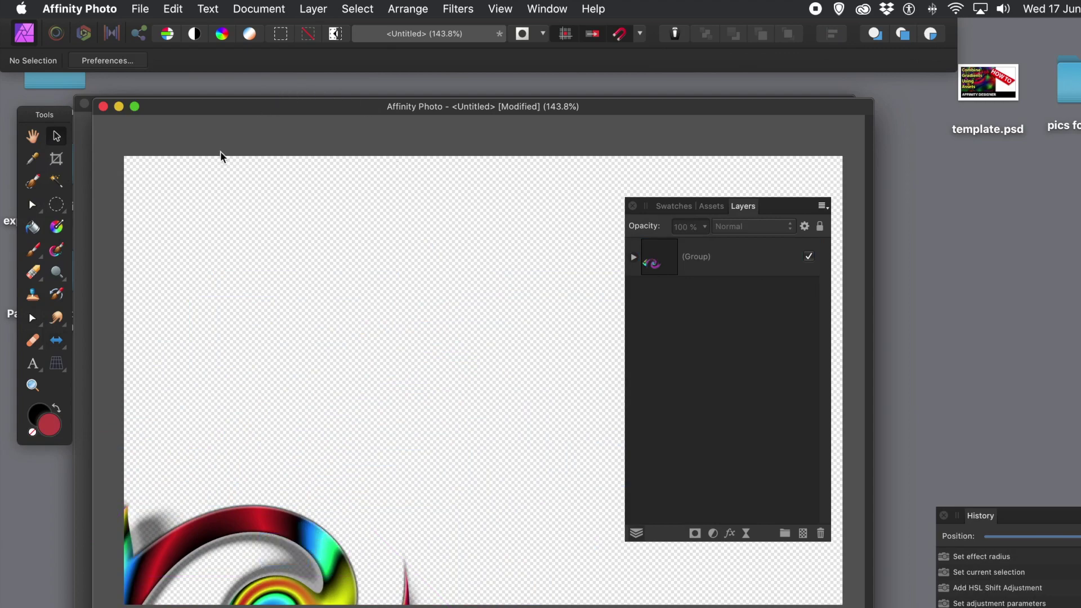
# Step: Draw a large donut shape with a 50% hole radius spanning most of the canvas height above the moved arrow
pyautogui.click(56, 348)
pyautogui.moveTo(56, 347); pyautogui.dragTo(147, 501)
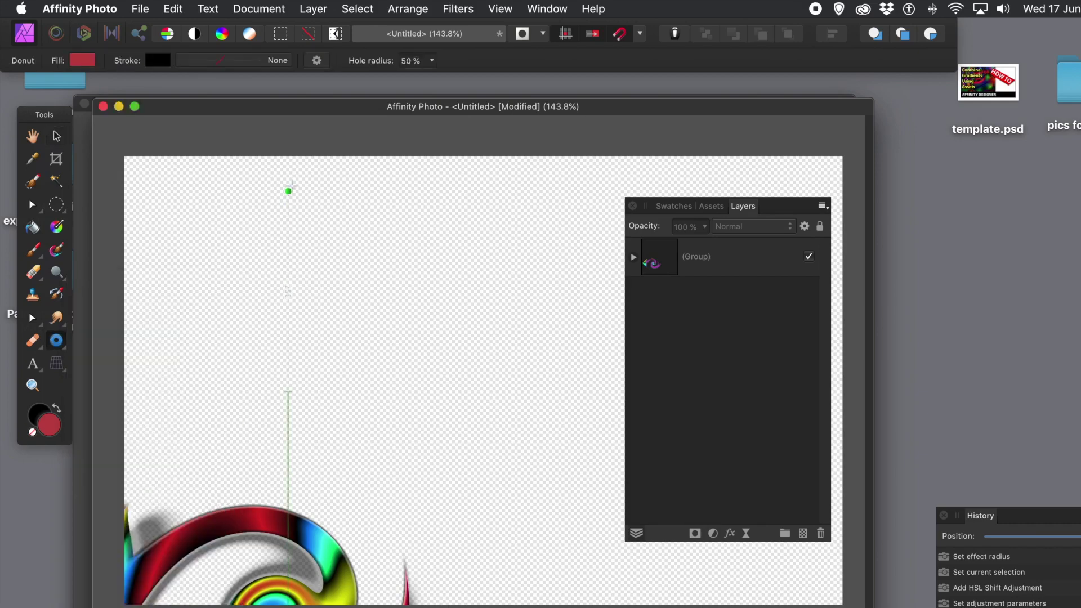
pyautogui.moveTo(257, 162); pyautogui.dragTo(648, 537)
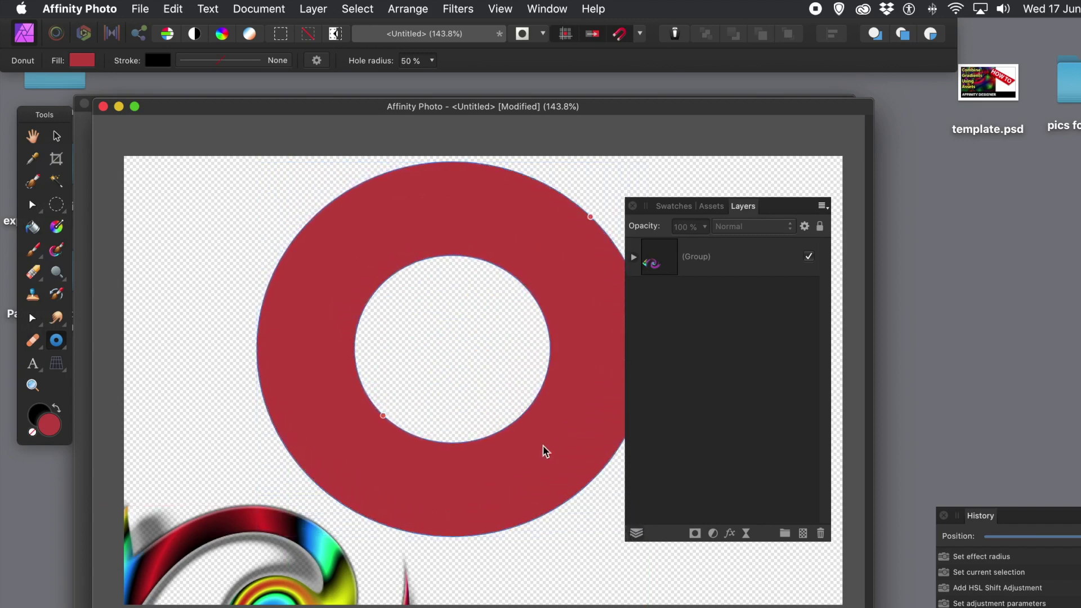
# Step: Recolour the donut with a blue-violet fill of hue 245, saturation 50 and lightness 51
pyautogui.click(90, 60)
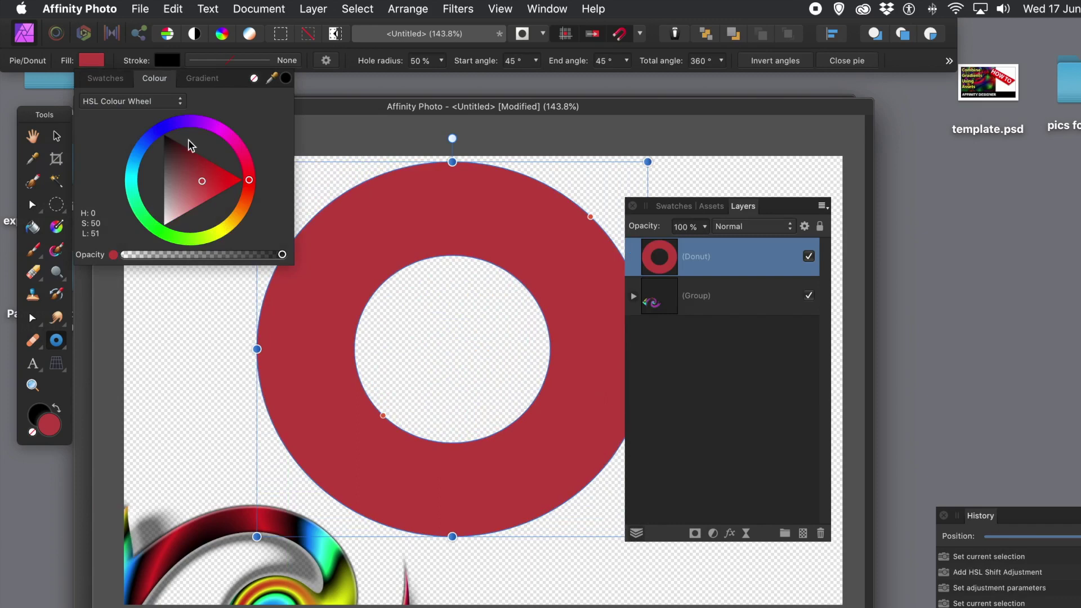
pyautogui.click(165, 126)
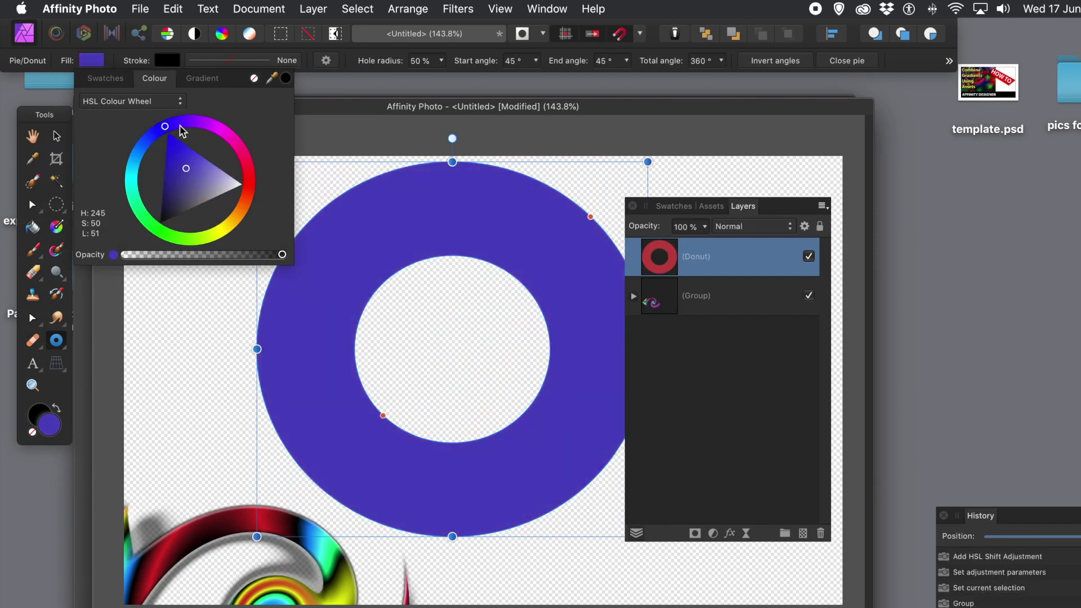
pyautogui.click(397, 105)
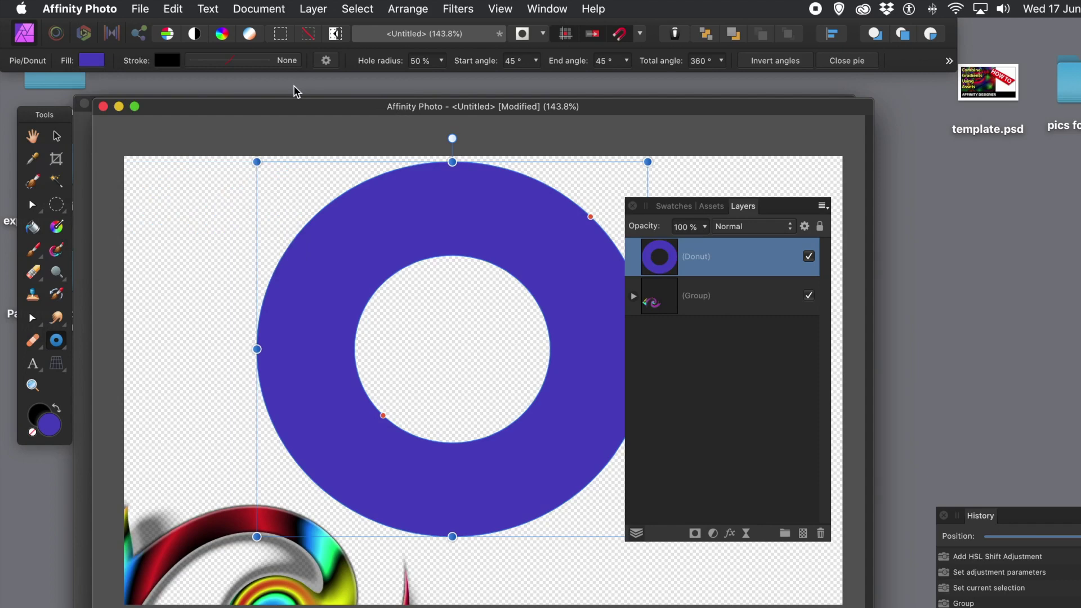
# Step: Paste the copied arrow group inside the donut and move it down and right so it fills the ring's lower part
pyautogui.click(177, 11)
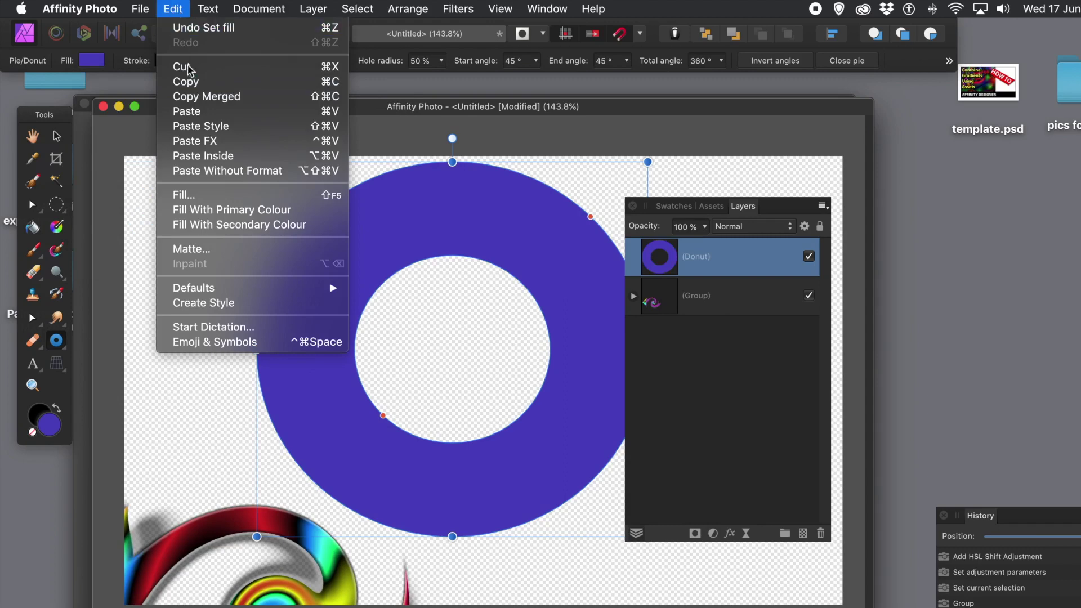
pyautogui.click(206, 156)
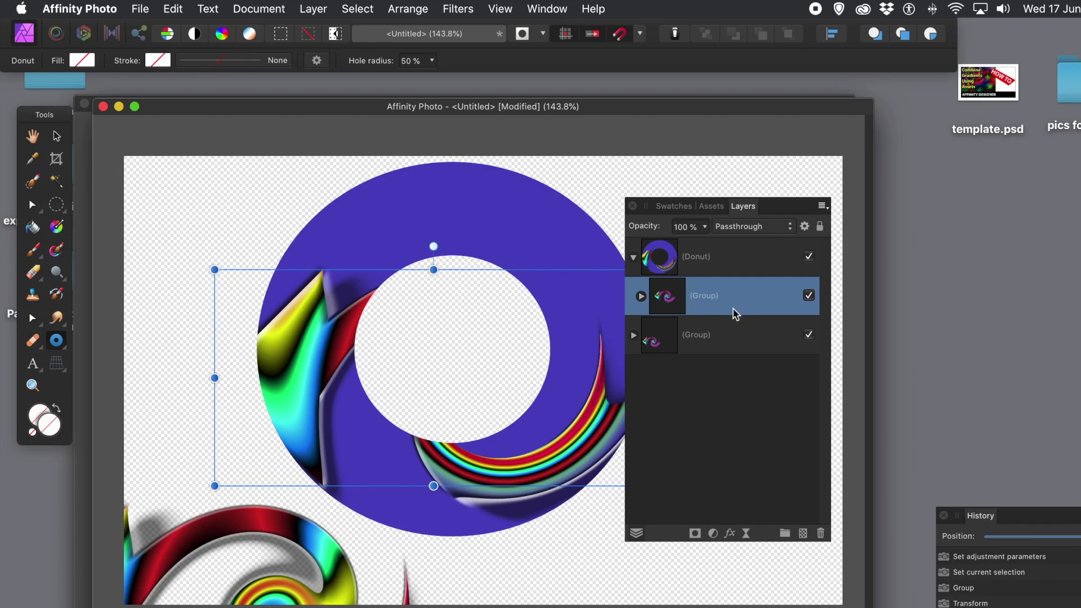
pyautogui.click(668, 303)
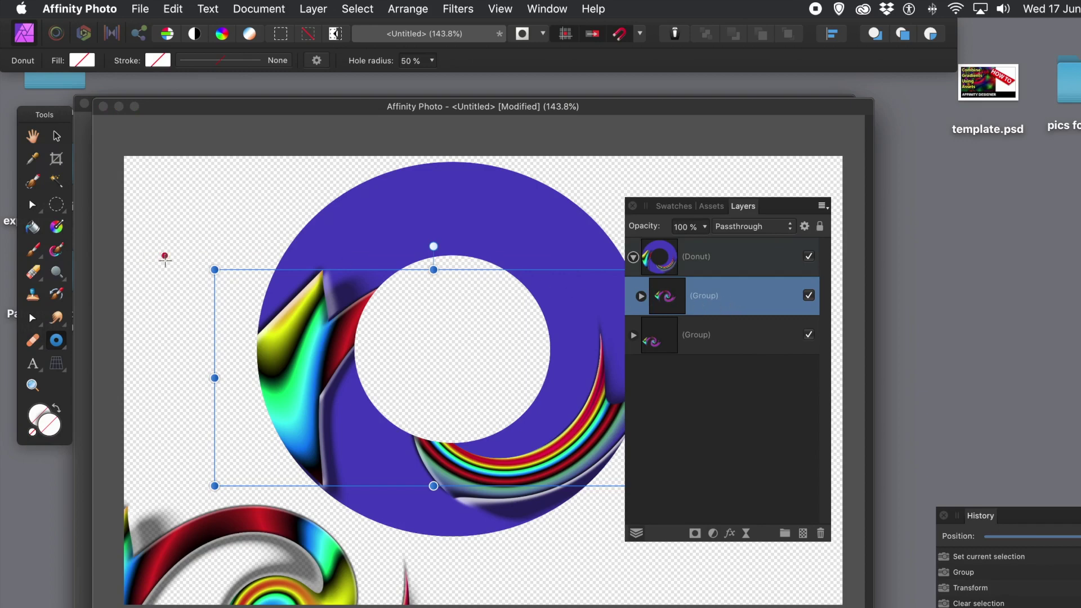
pyautogui.click(56, 137)
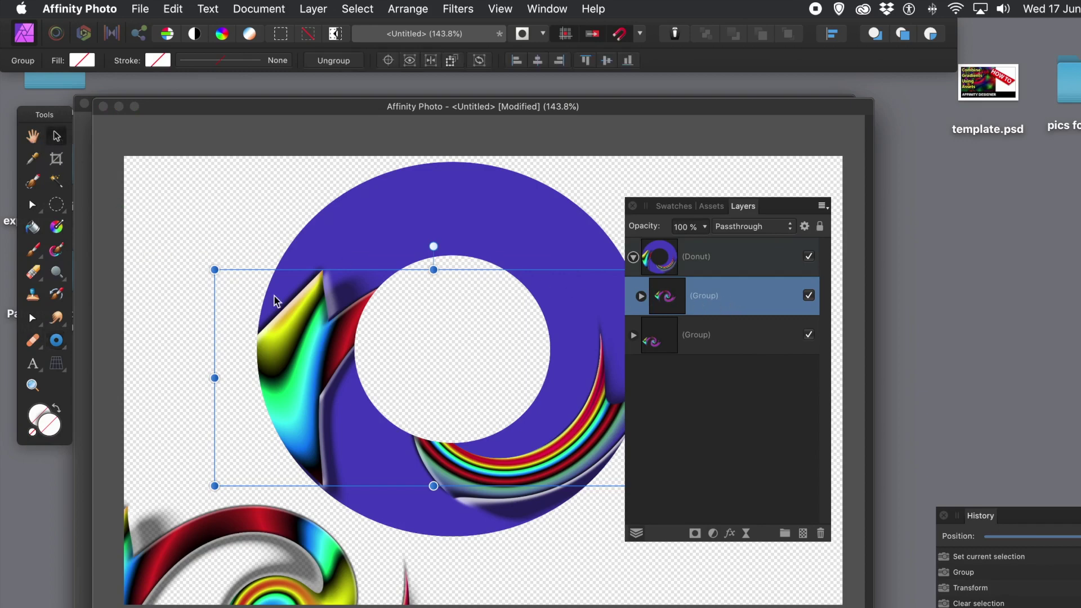
pyautogui.moveTo(315, 338); pyautogui.dragTo(356, 430)
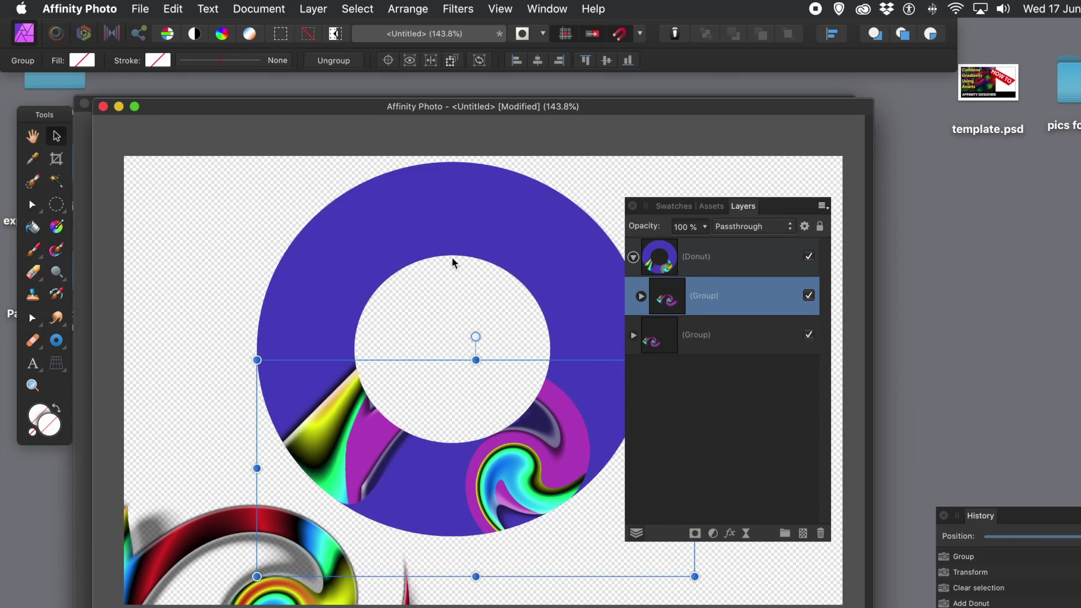
# Step: Paste a second arrow group inside the donut, move it up and slightly right, and hide the original group outside the donut
pyautogui.click(710, 257)
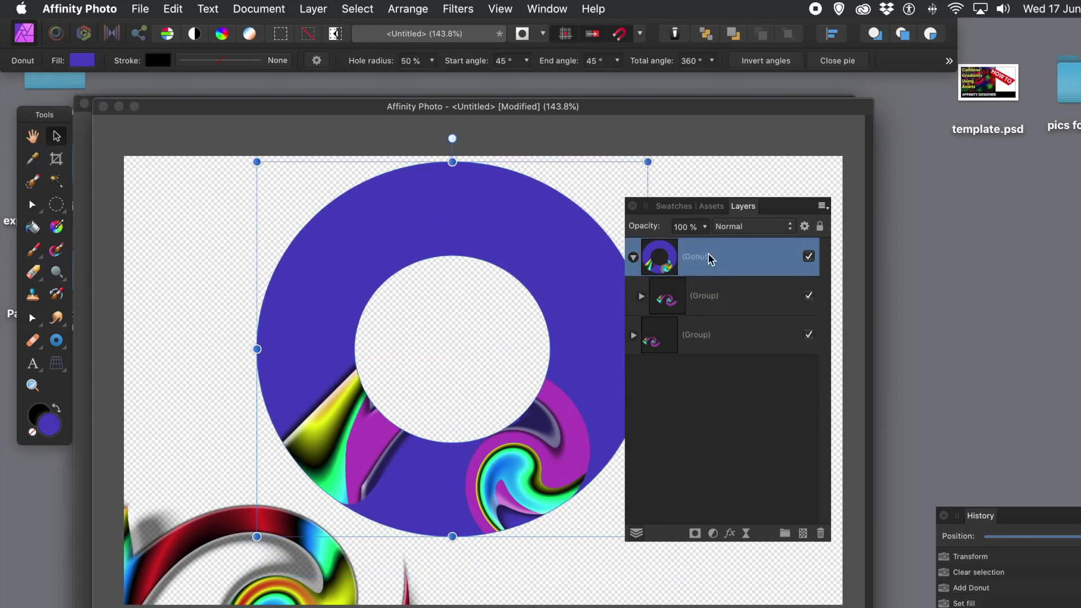
pyautogui.click(170, 9)
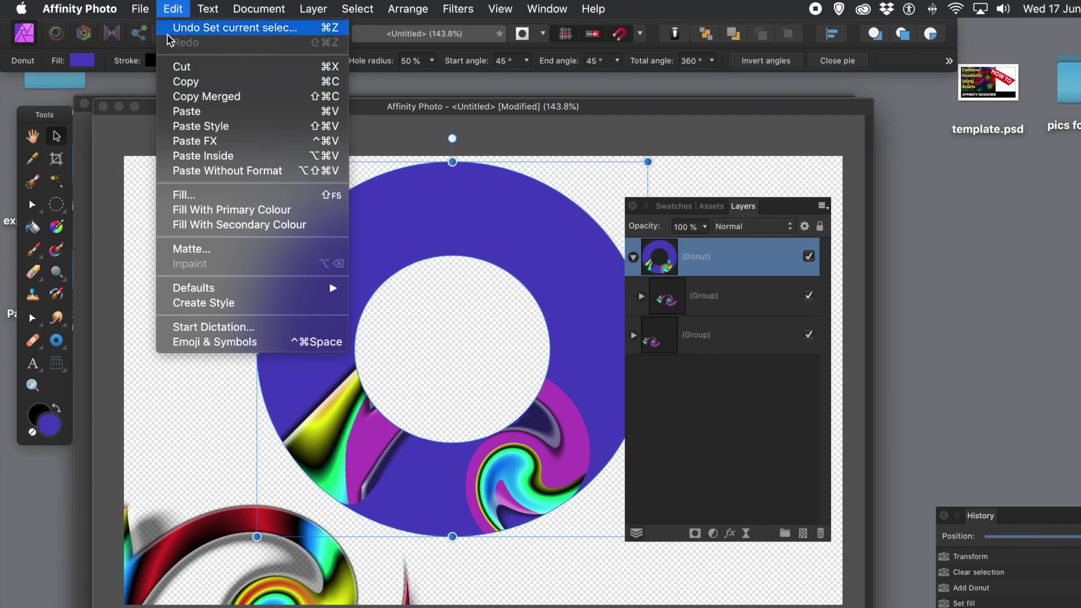
pyautogui.click(209, 156)
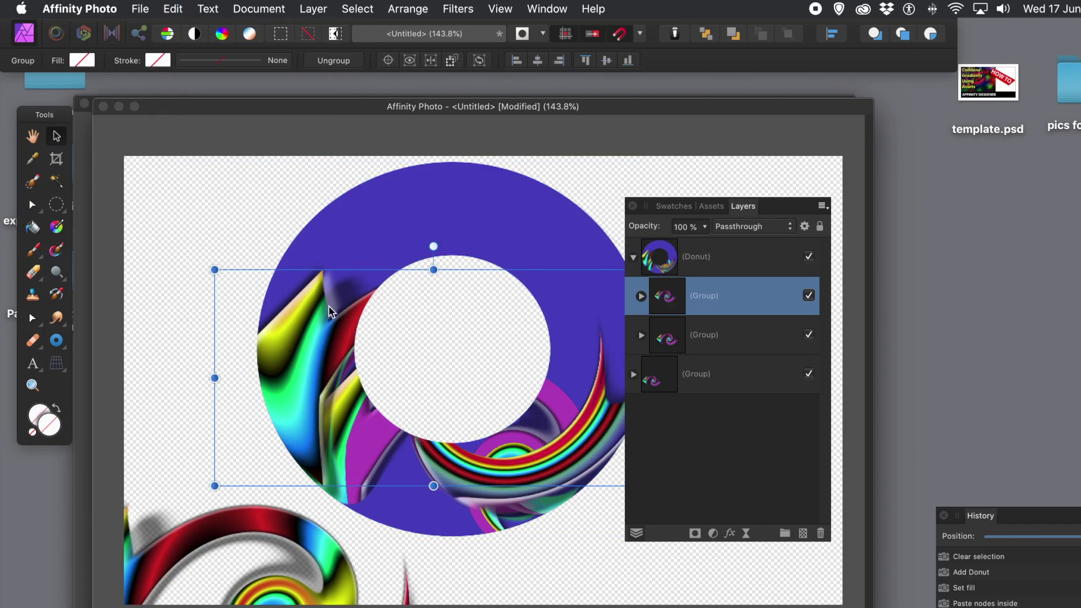
pyautogui.moveTo(333, 338); pyautogui.dragTo(370, 271)
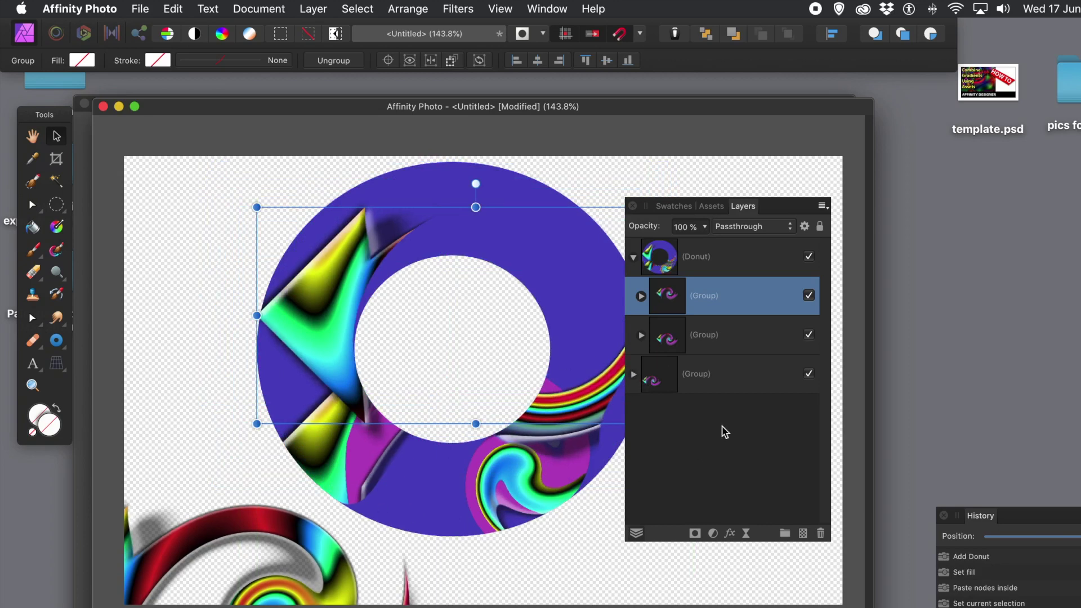
pyautogui.click(809, 374)
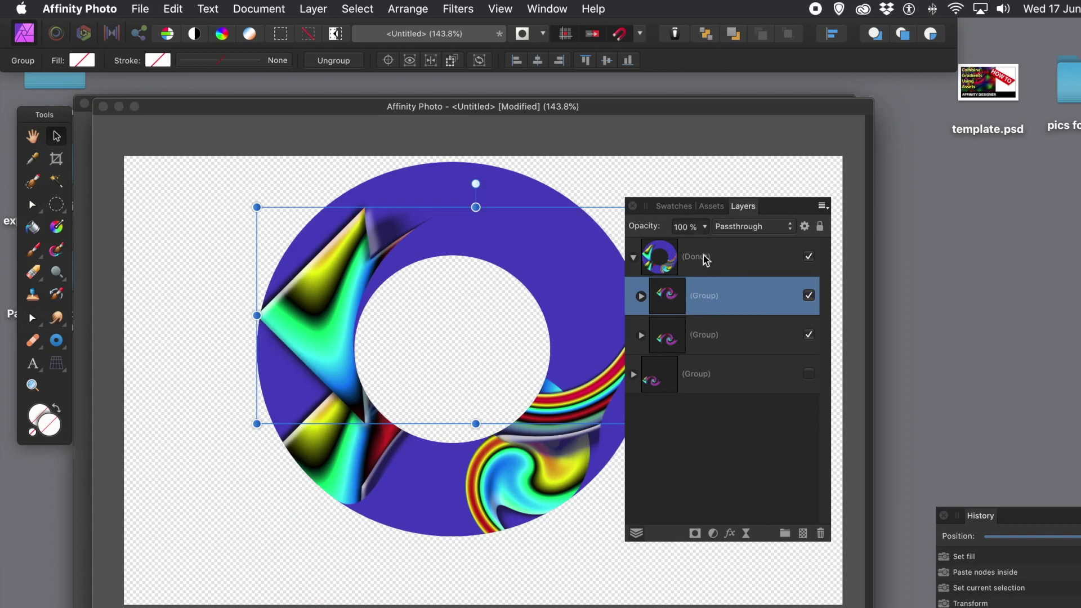
# Step: Paste a third arrow group inside the donut and move it up and right across the ring's upper part
pyautogui.click(728, 260)
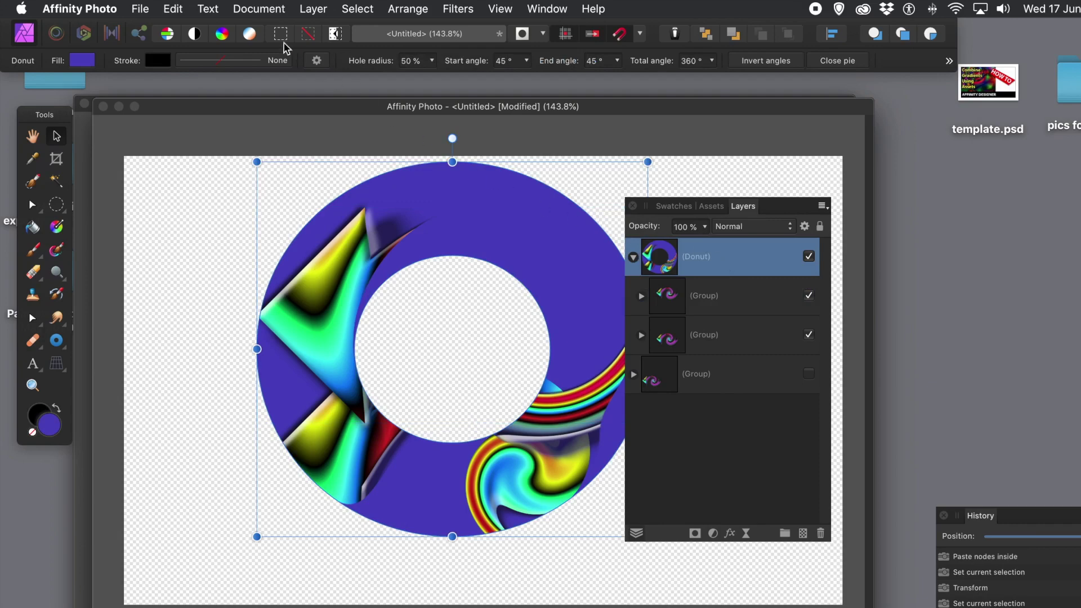
pyautogui.click(175, 9)
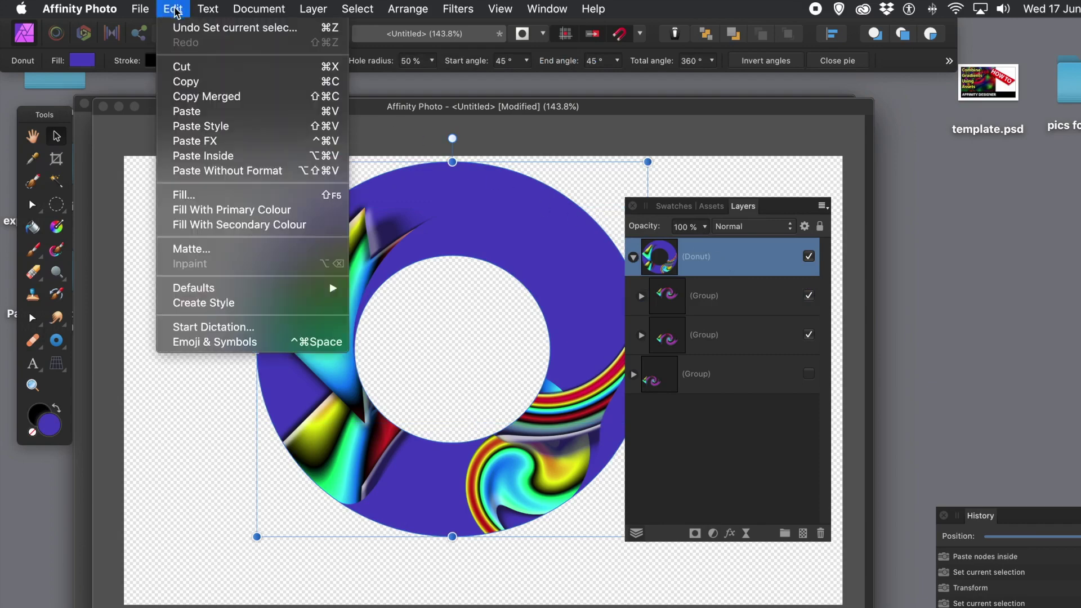
pyautogui.click(194, 156)
pyautogui.press('super+alt+v')
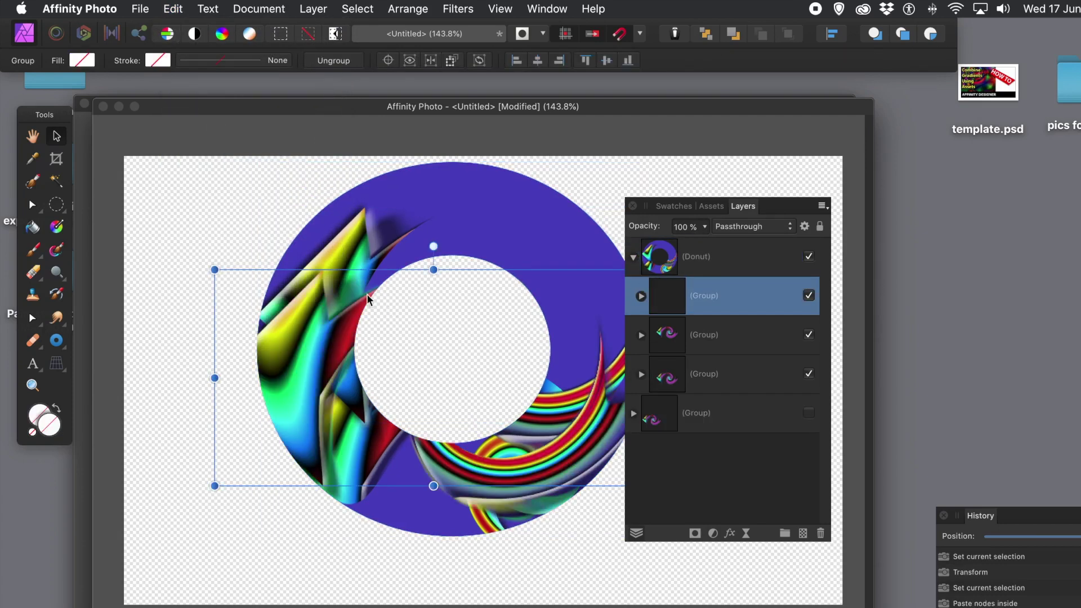
pyautogui.moveTo(313, 329); pyautogui.dragTo(404, 240)
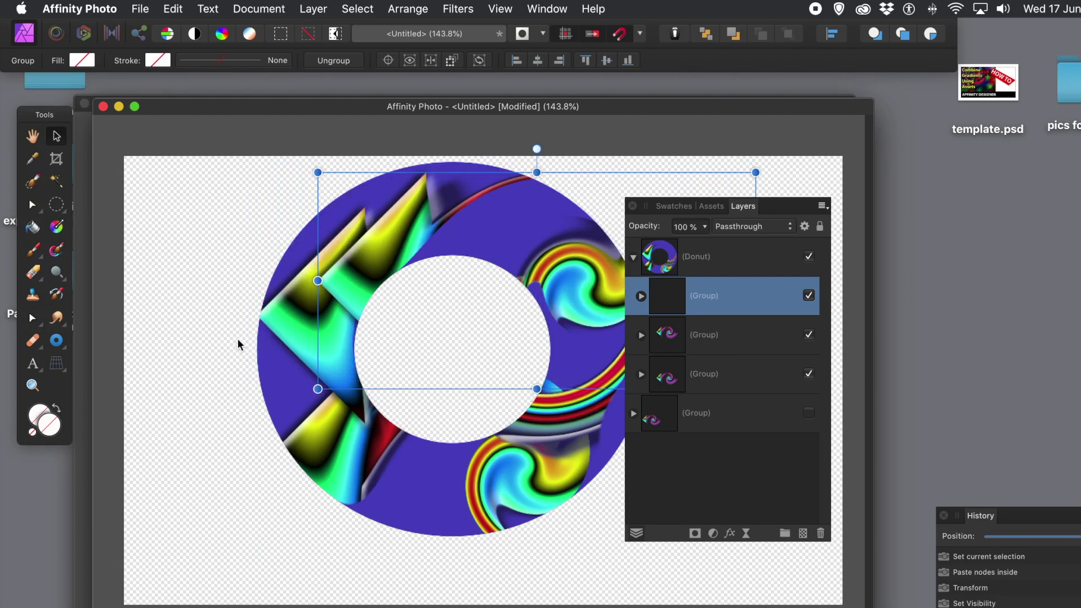
# Step: Collapse the donut layer's nested groups and select the donut layer itself
pyautogui.click(225, 322)
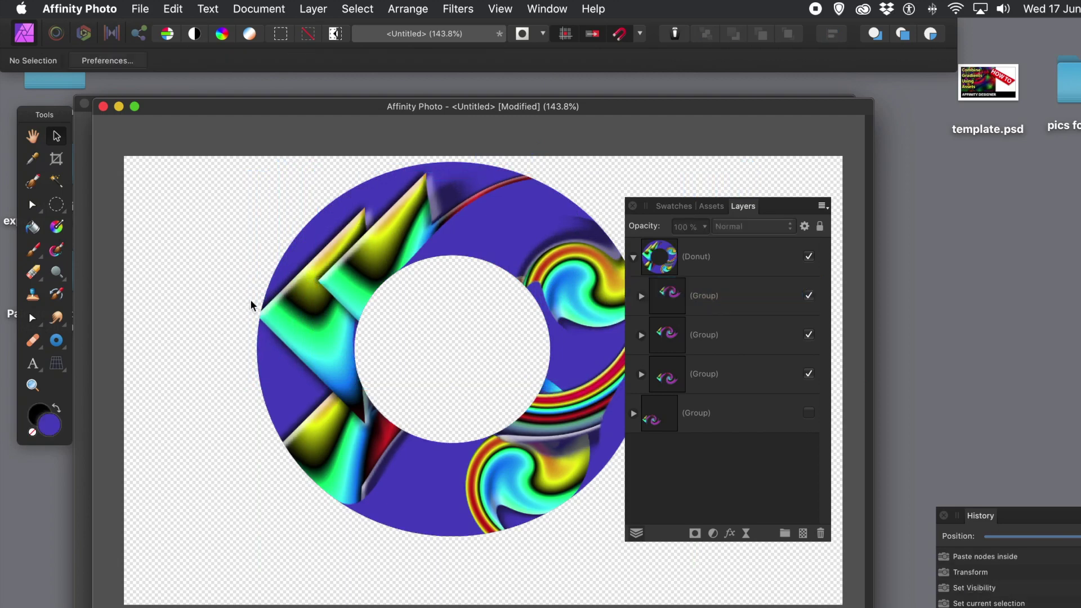
pyautogui.click(639, 259)
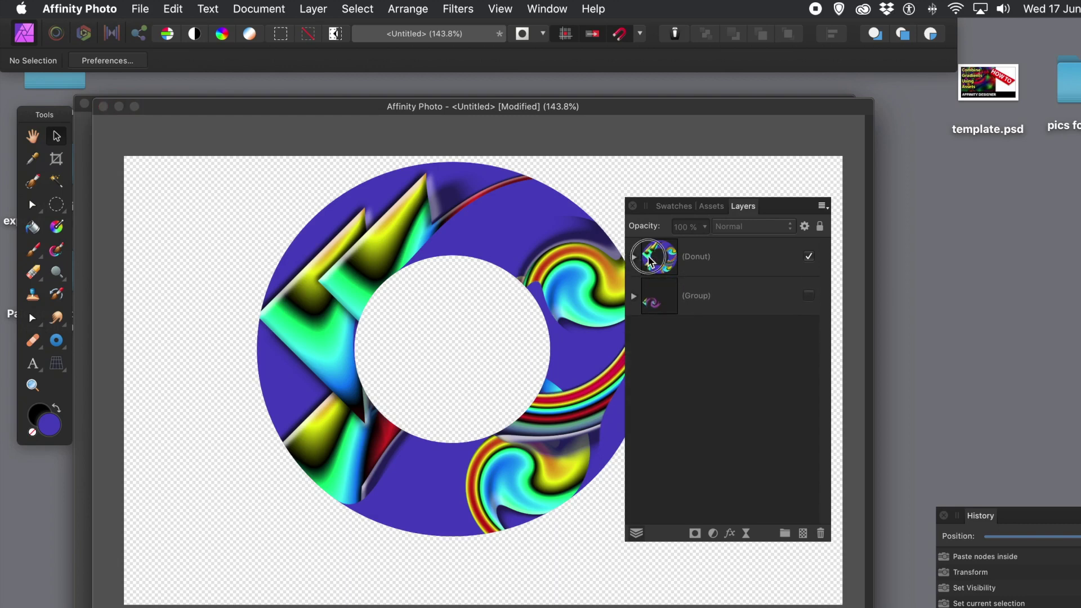
pyautogui.click(649, 261)
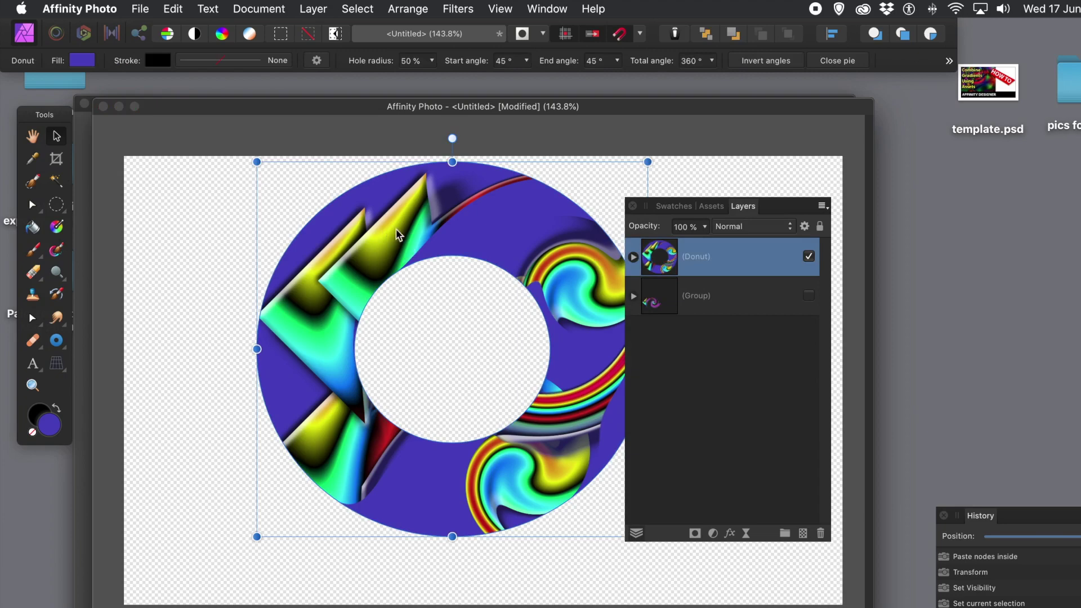
# Step: Move the donut left and up to the canvas's top edge, and expand its uppermost nested group in the layer stack
pyautogui.moveTo(526, 241); pyautogui.dragTo(501, 228)
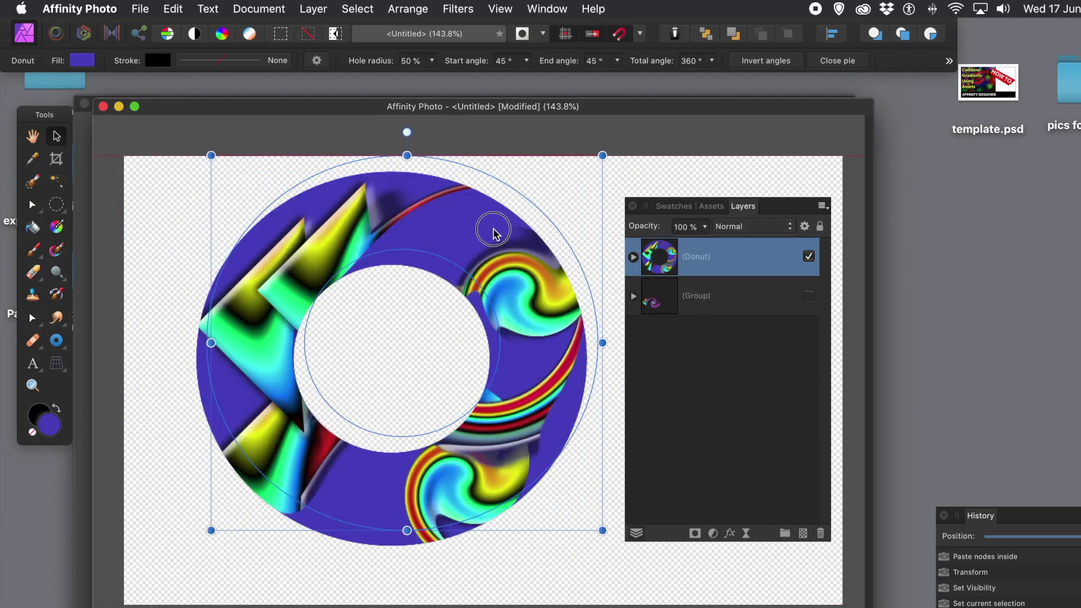
pyautogui.click(633, 257)
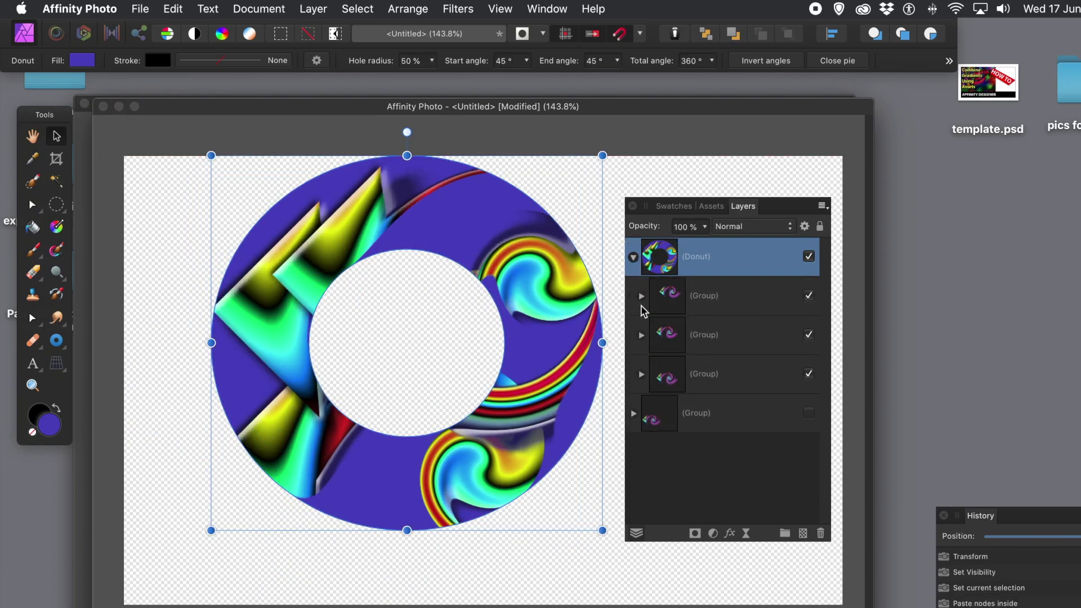
pyautogui.click(641, 296)
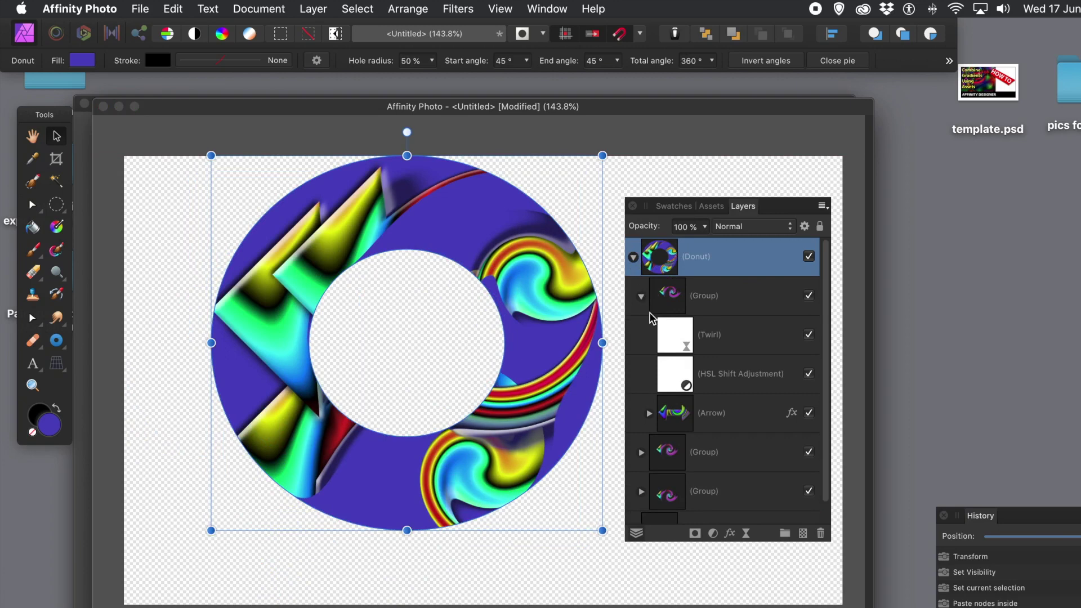
# Step: Set the uppermost nested group's Twirl filter to angle 574.3° and radius 463.3 px, moving its centre up and left on the ring
pyautogui.click(674, 346)
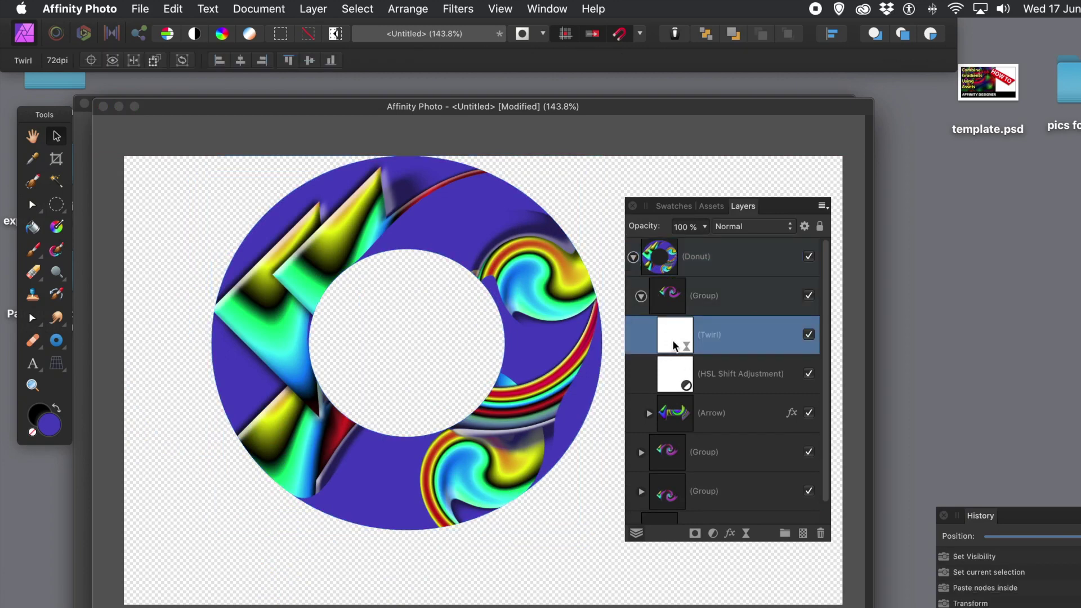
pyautogui.doubleClick(672, 340)
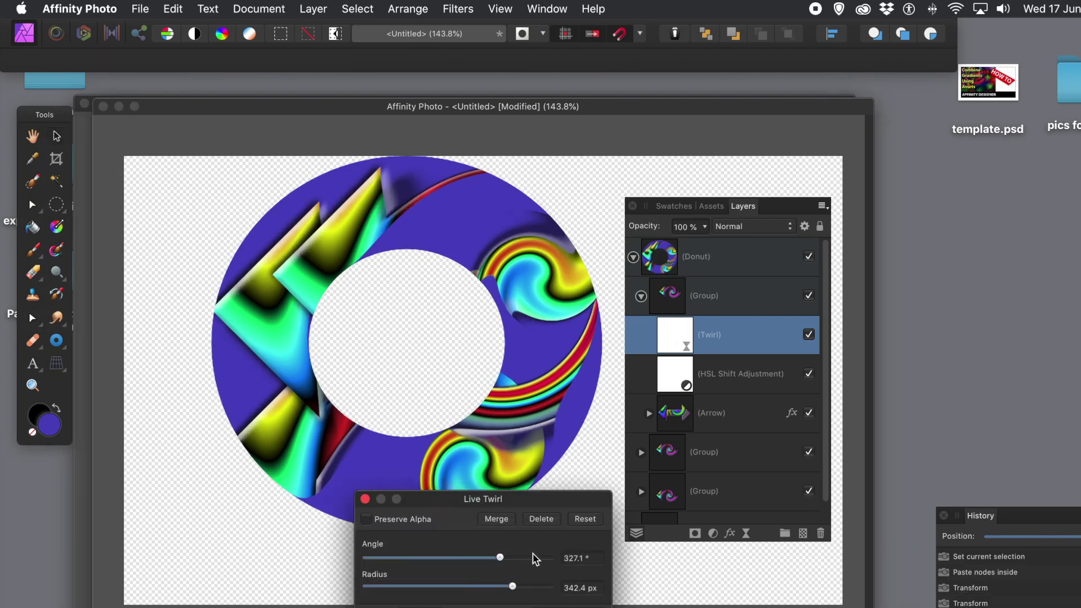
pyautogui.click(532, 558)
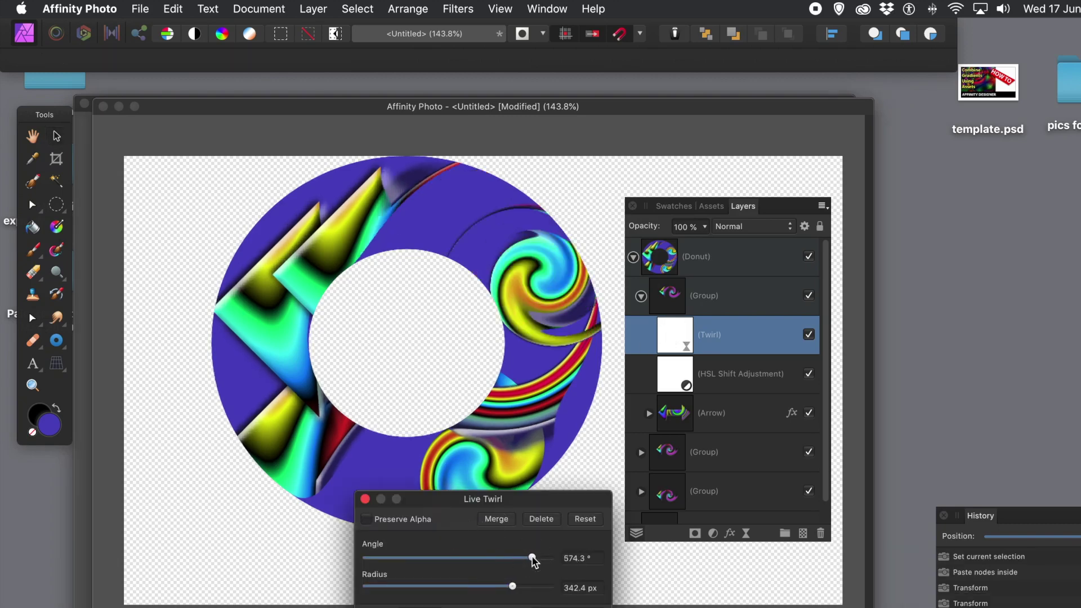
pyautogui.click(532, 586)
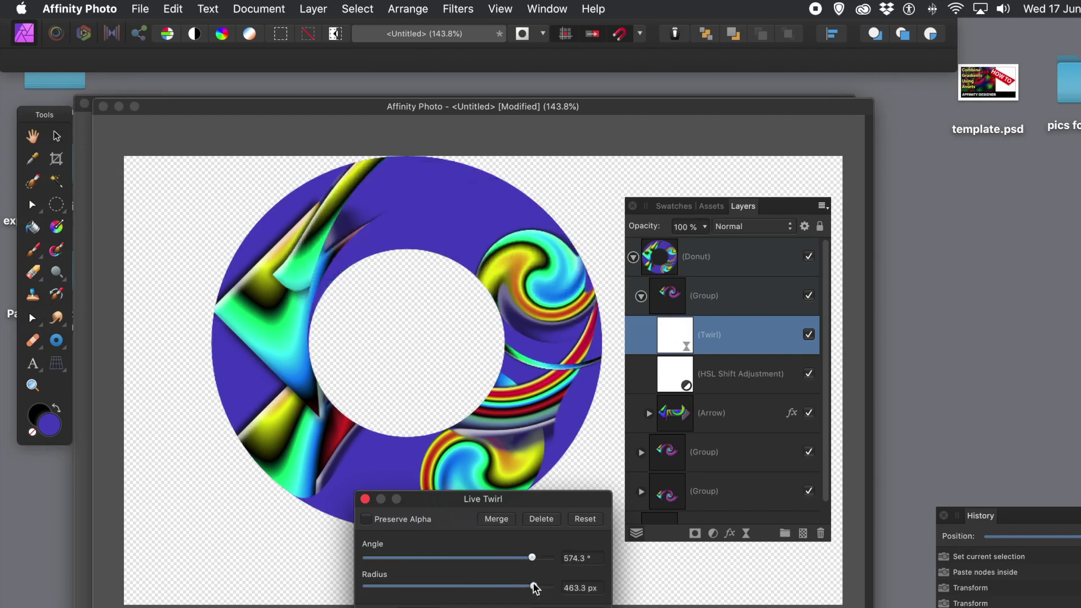
pyautogui.moveTo(548, 301); pyautogui.dragTo(512, 247)
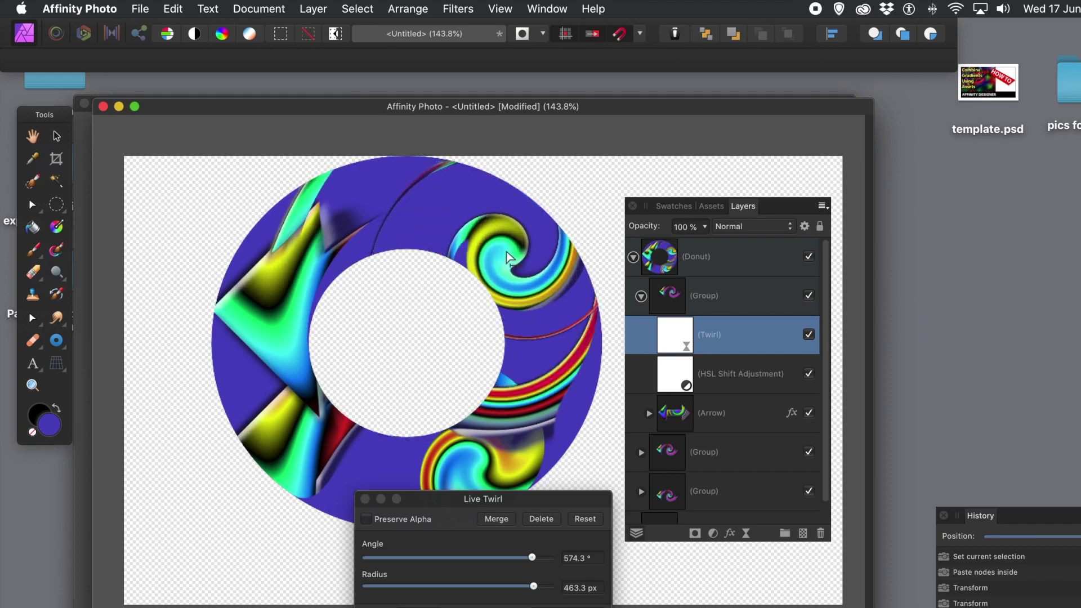
pyautogui.click(365, 499)
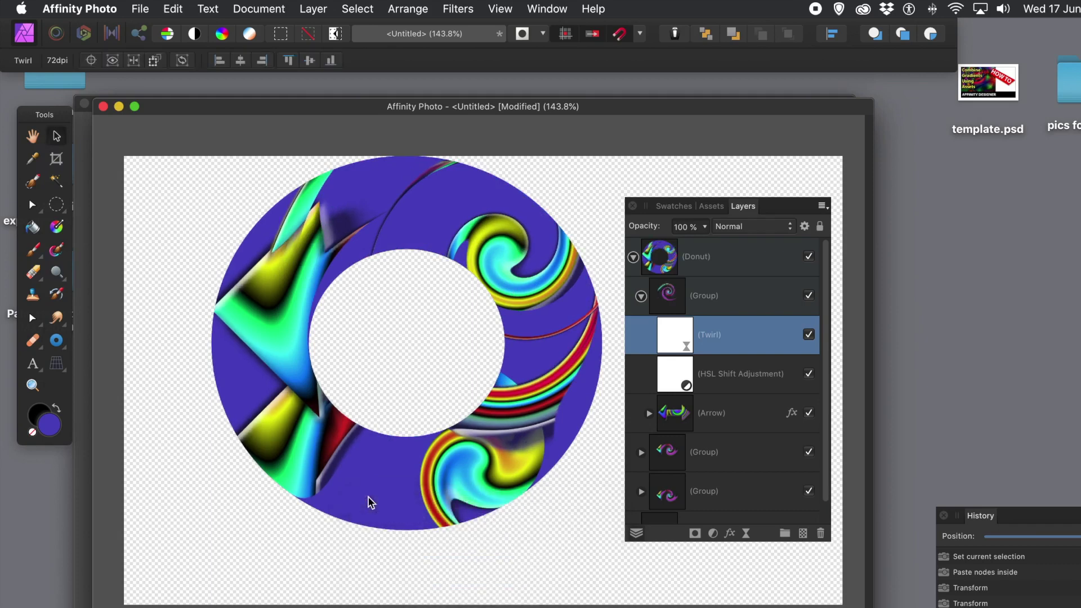
# Step: Set the hue shift of the same group's HSL Shift Adjustment to -39.6°
pyautogui.click(726, 374)
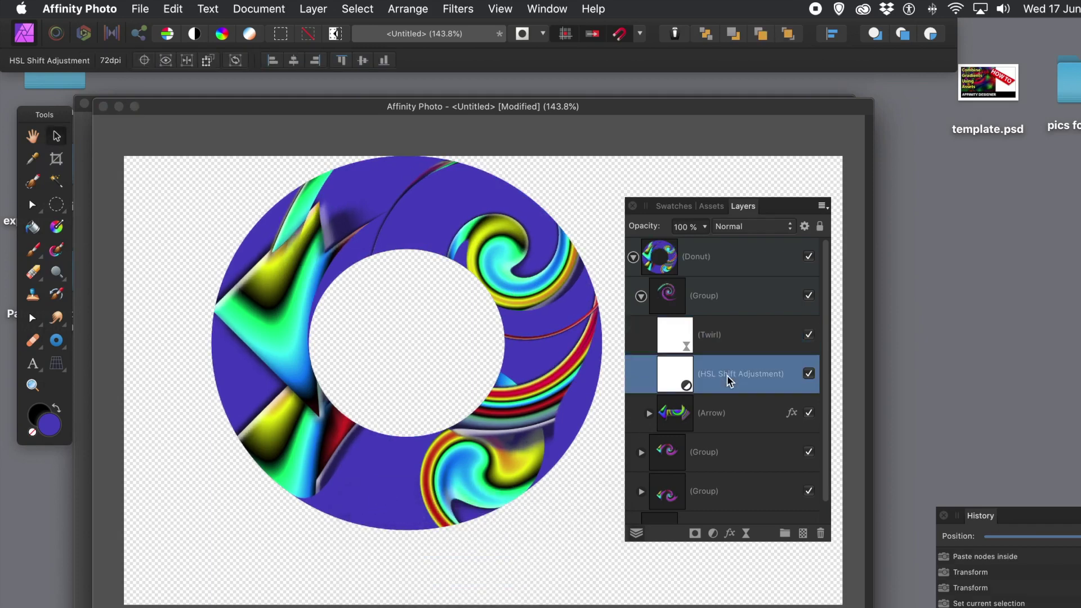
pyautogui.doubleClick(673, 374)
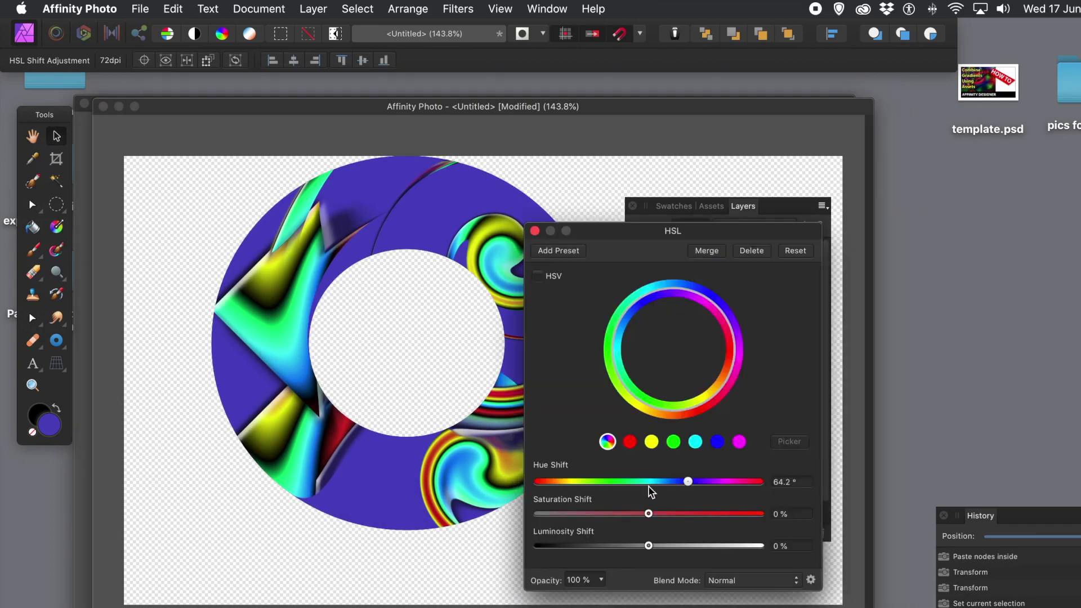
pyautogui.moveTo(688, 482); pyautogui.dragTo(622, 482)
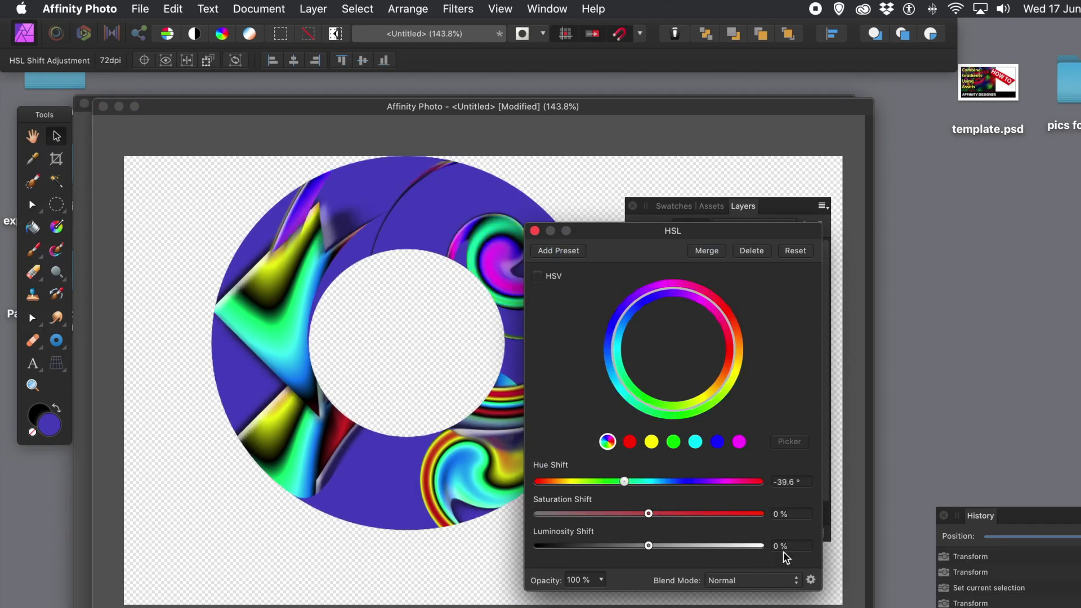
pyautogui.click(535, 232)
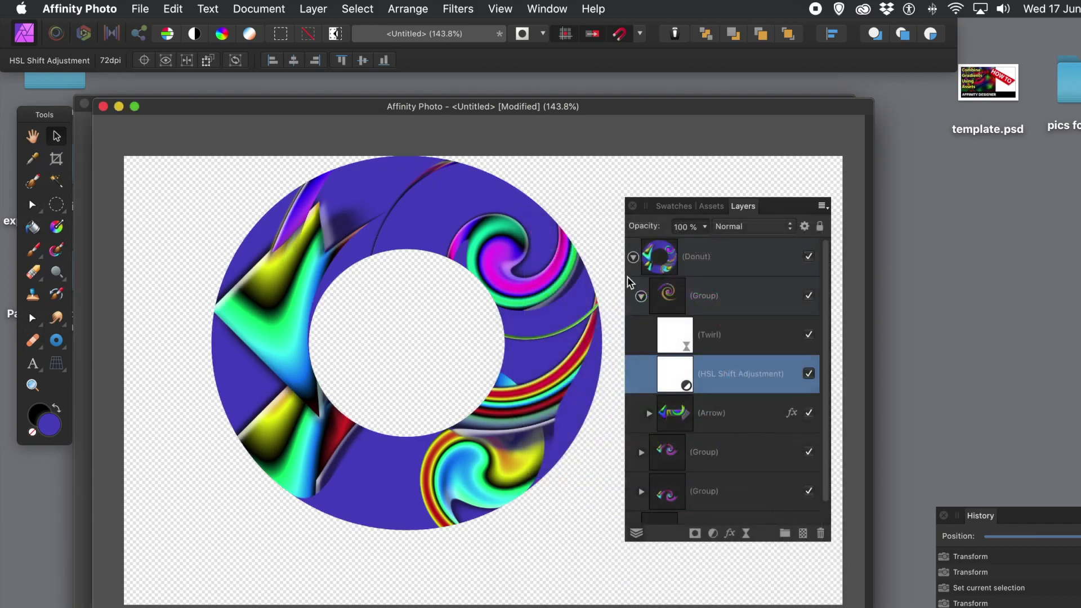
# Step: Collapse the donut layer and copy the whole donut with its nested groups
pyautogui.click(634, 258)
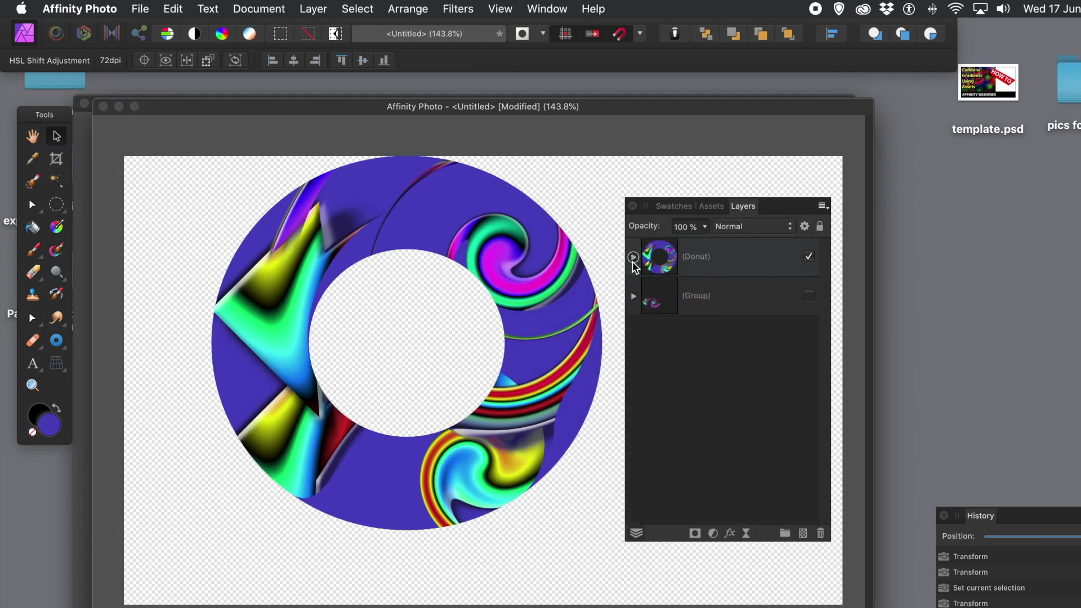
pyautogui.click(670, 271)
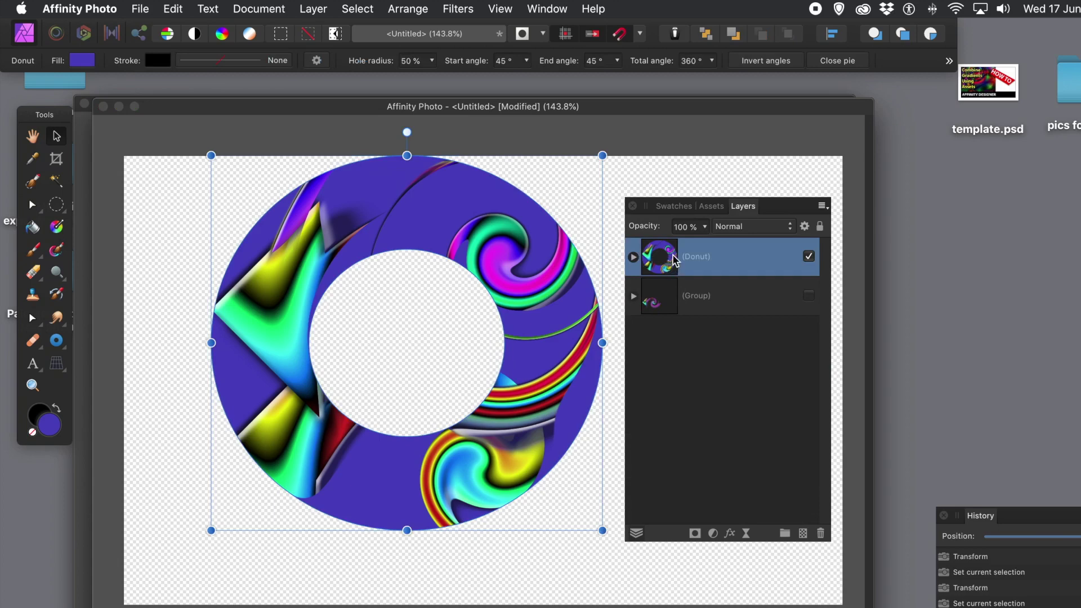
pyautogui.rightClick(675, 260)
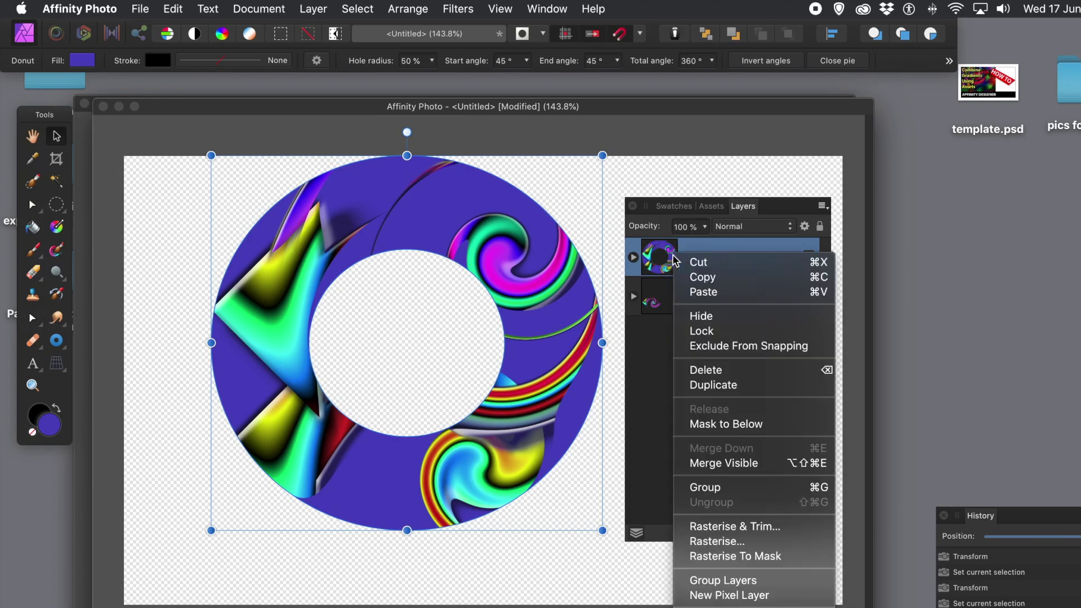
pyautogui.click(701, 281)
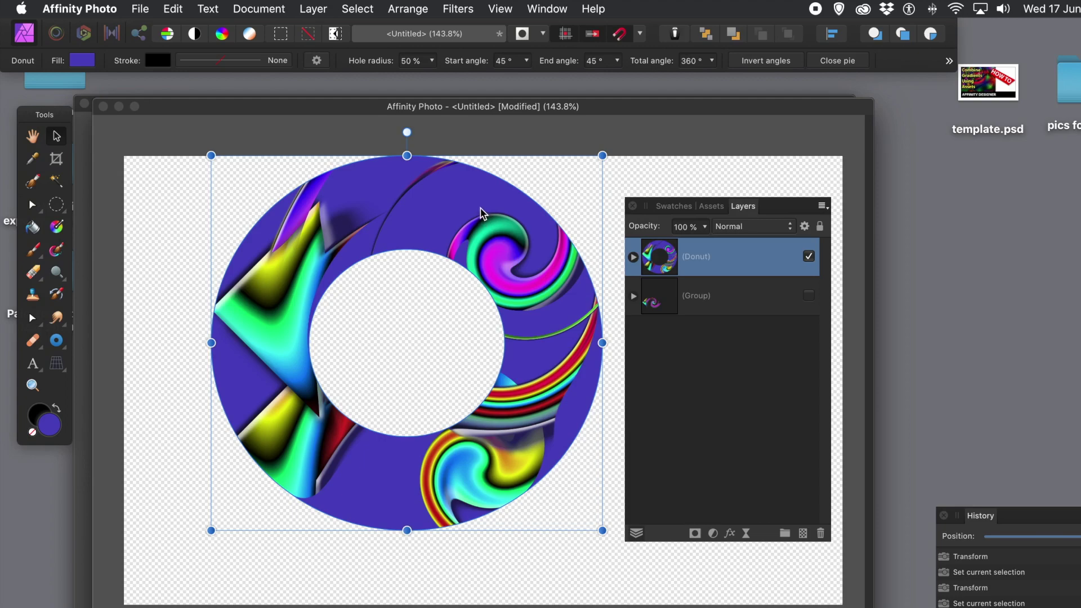
# Step: Move the original donut partly off the canvas's lower-left corner, hide it and clear the selection
pyautogui.moveTo(466, 393); pyautogui.dragTo(295, 538)
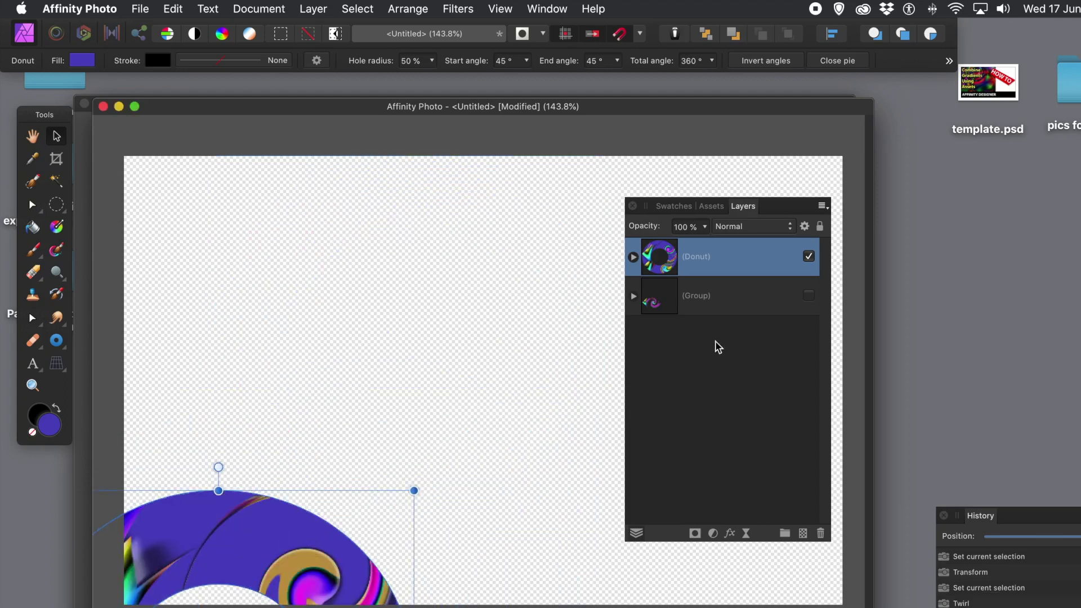
pyautogui.click(810, 257)
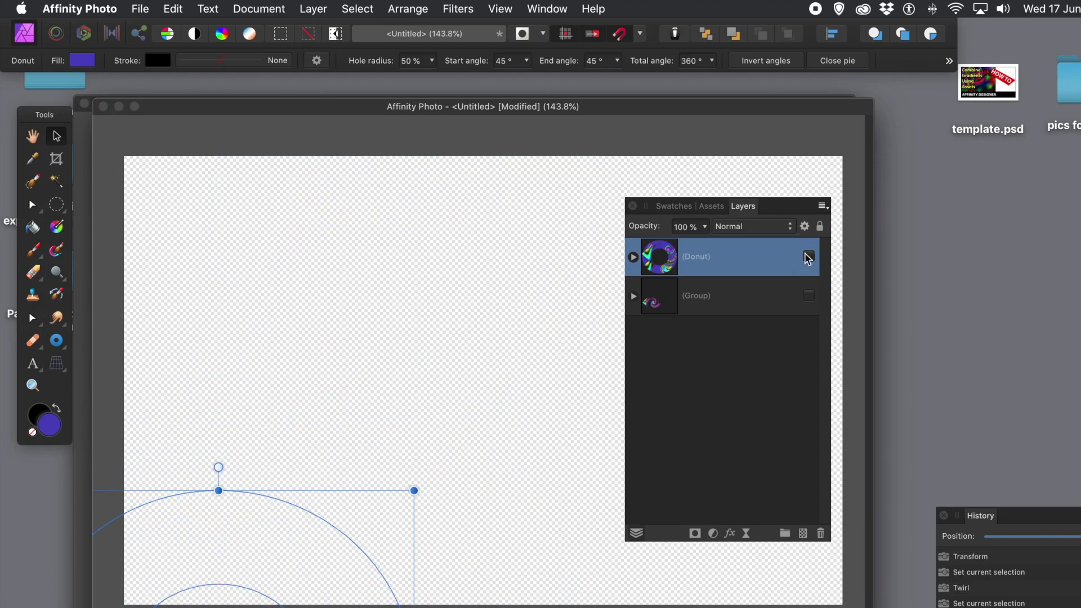
pyautogui.click(477, 259)
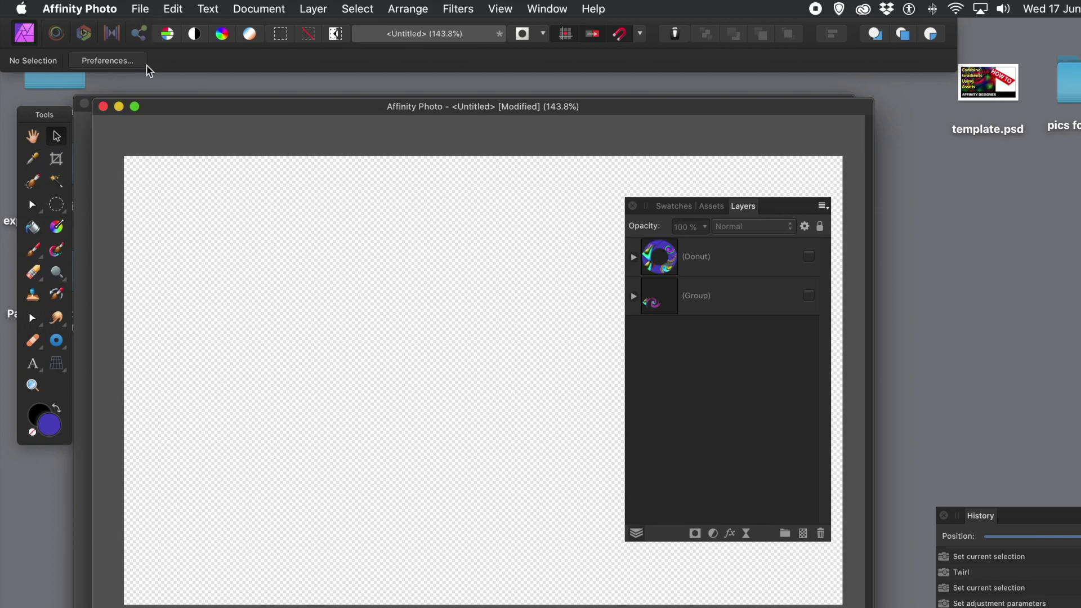
# Step: Draw a large rounded rectangle with 25 % corners across the middle of the canvas
pyautogui.click(57, 345)
pyautogui.moveTo(59, 350); pyautogui.dragTo(130, 326)
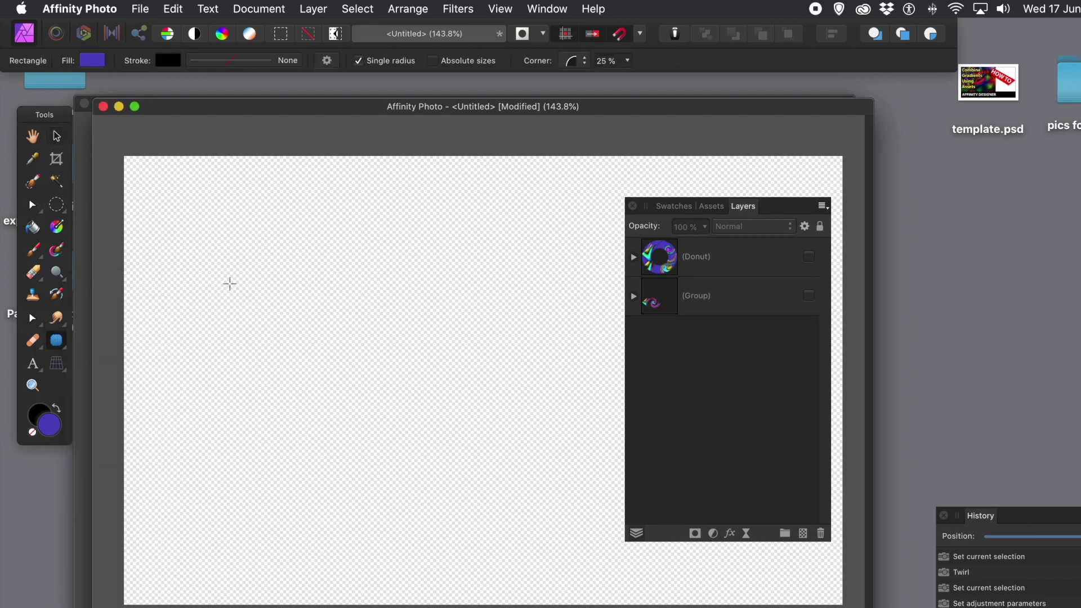
pyautogui.moveTo(244, 238); pyautogui.dragTo(587, 516)
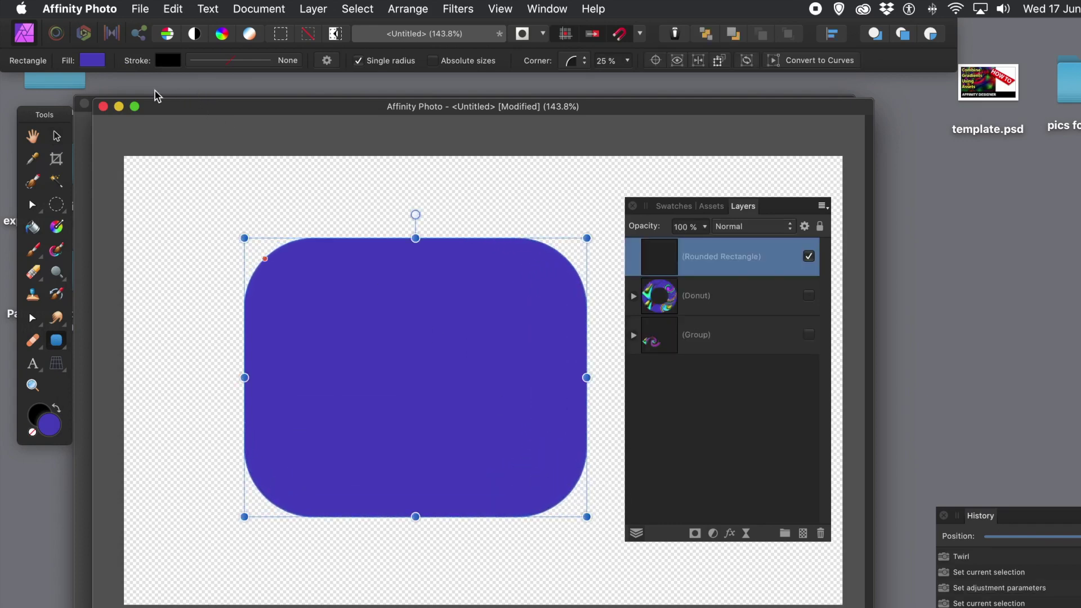
# Step: Change the rounded rectangle's fill to green with hue 143, saturation 50 and lightness 51
pyautogui.click(94, 60)
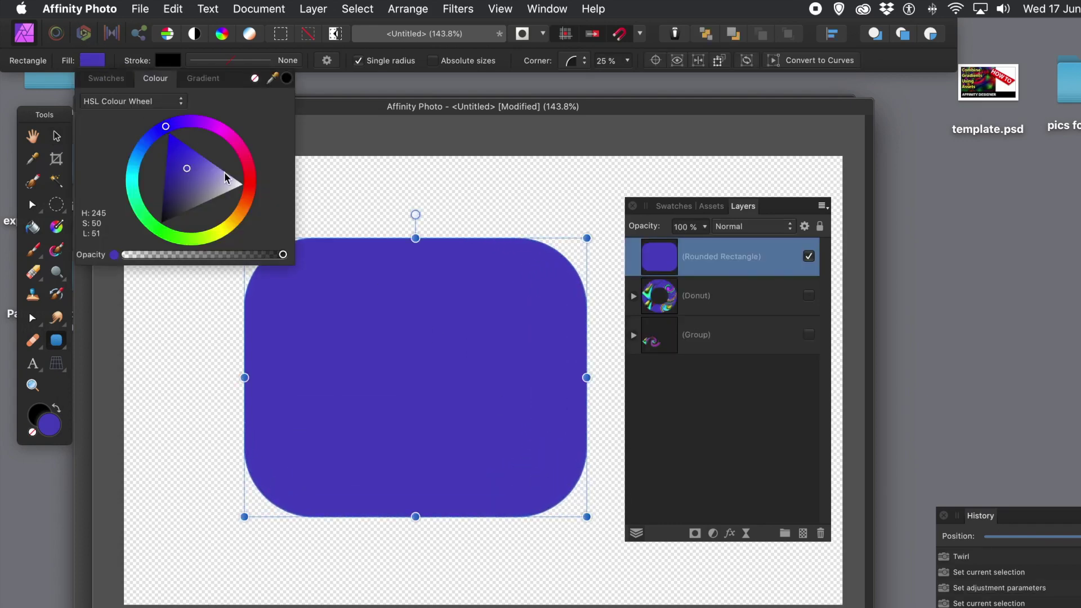
pyautogui.click(243, 181)
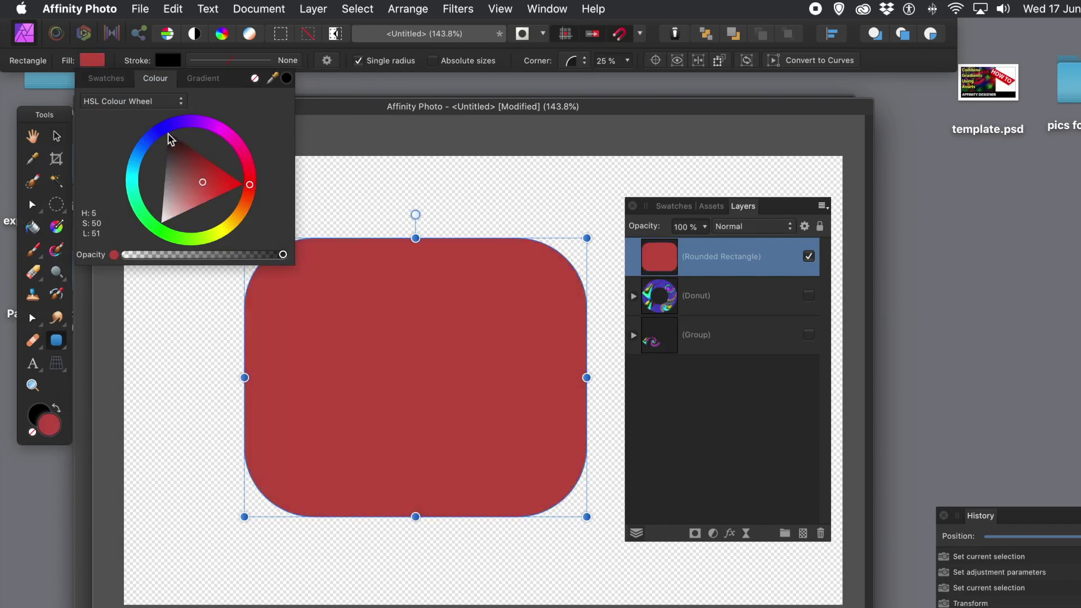
pyautogui.click(144, 216)
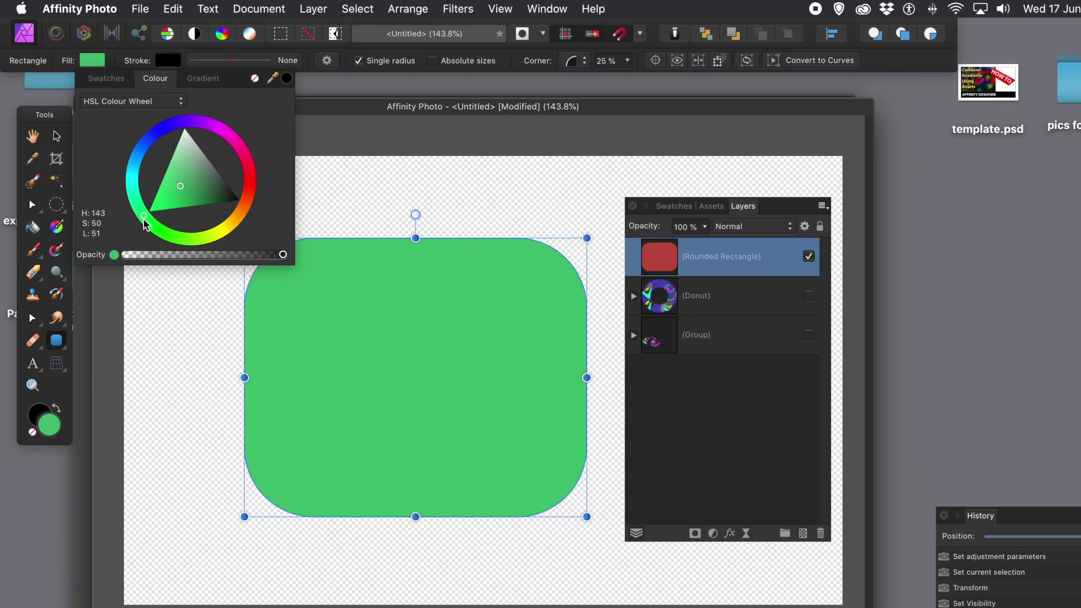
pyautogui.click(386, 106)
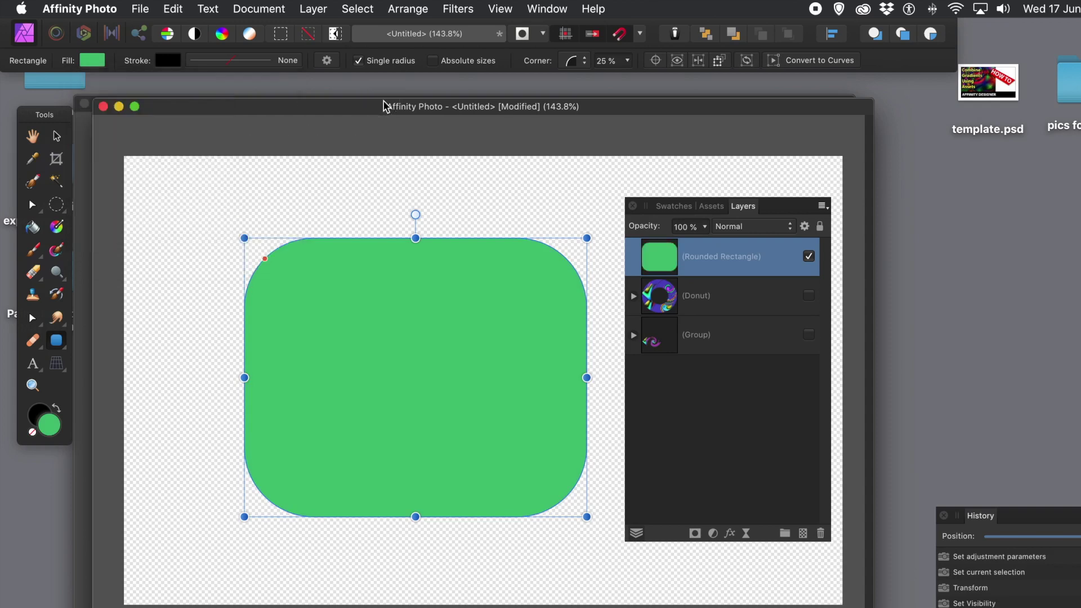
# Step: Paste the copied donut inside the rounded rectangle, scale it to just over half size and move it over the upper-left corner
pyautogui.click(182, 11)
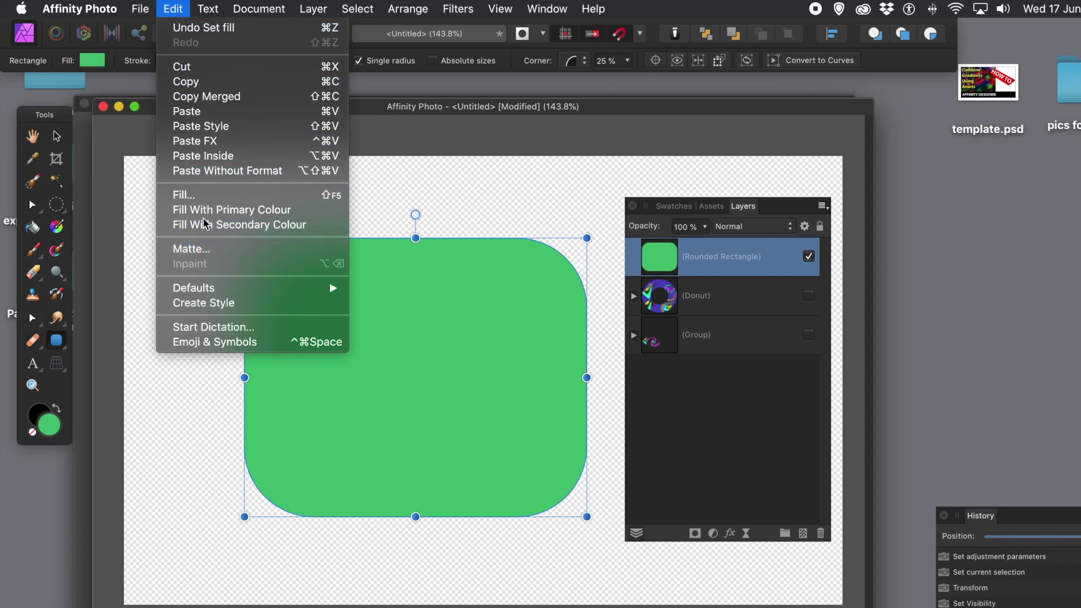
pyautogui.click(214, 156)
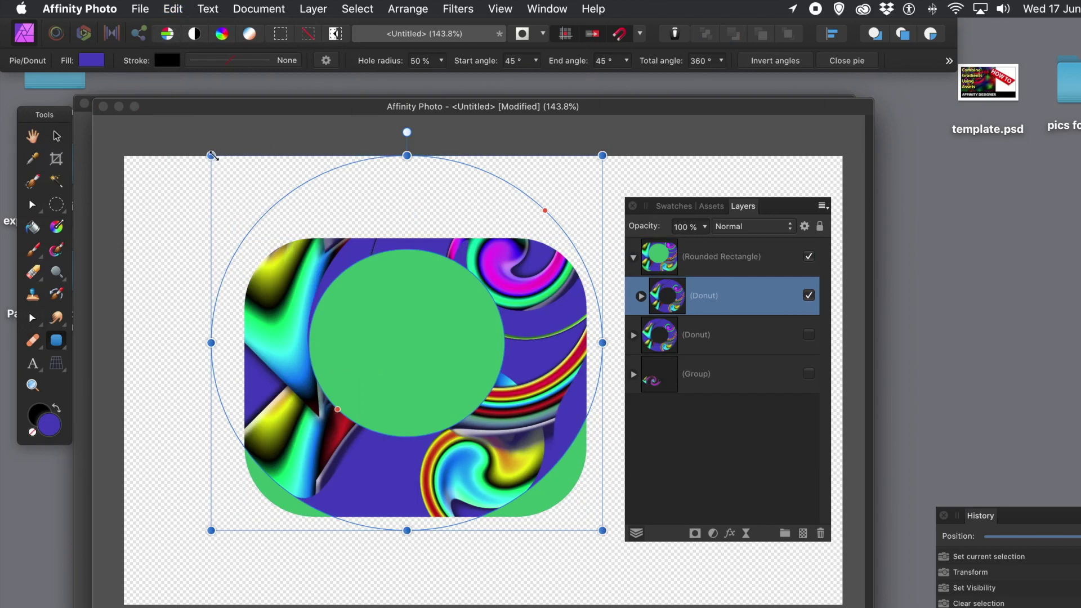
pyautogui.moveTo(211, 155); pyautogui.dragTo(384, 315)
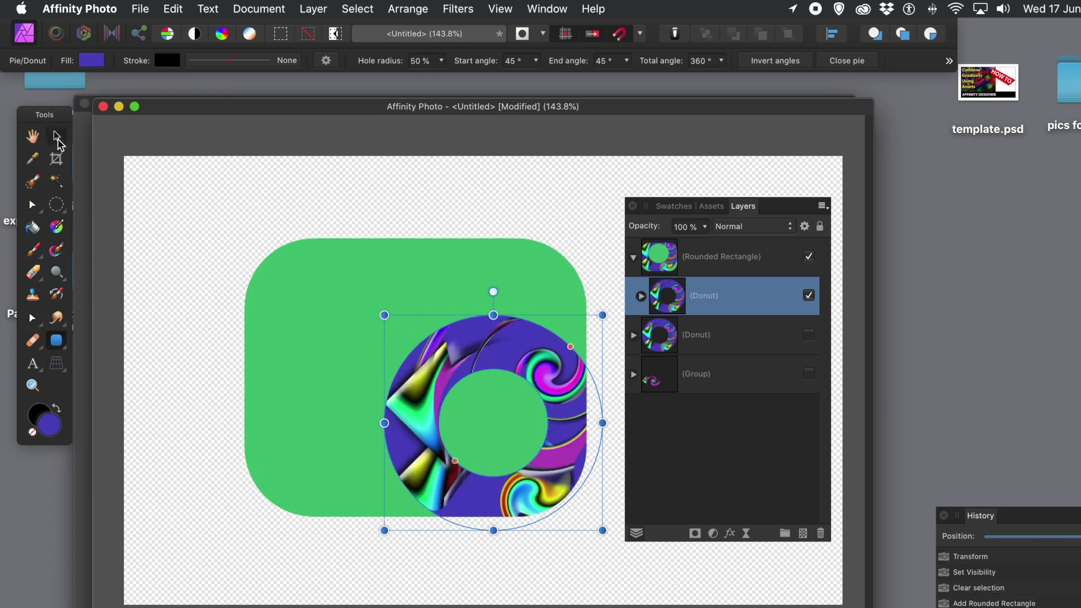
pyautogui.click(57, 137)
pyautogui.moveTo(434, 359); pyautogui.dragTo(264, 268)
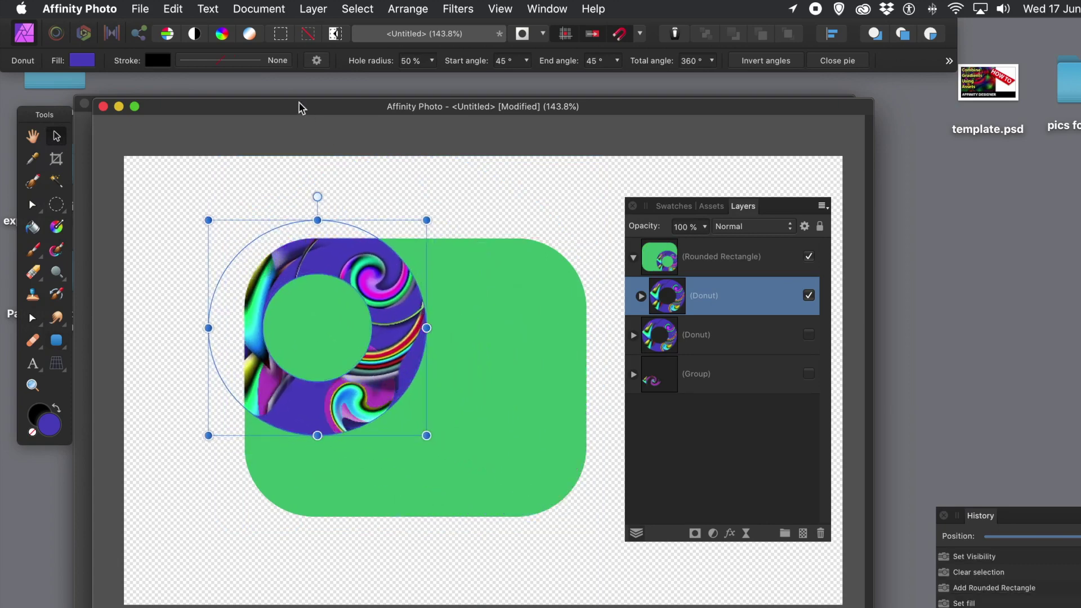
# Step: Paste a second donut inside the rounded rectangle and move it down and right at full size
pyautogui.click(669, 257)
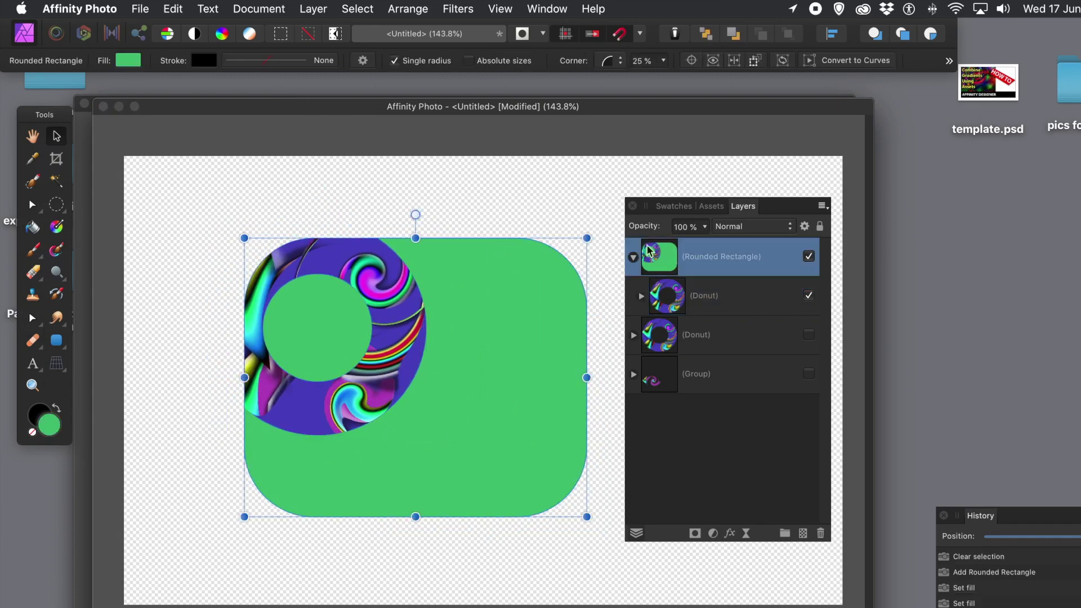
pyautogui.click(174, 8)
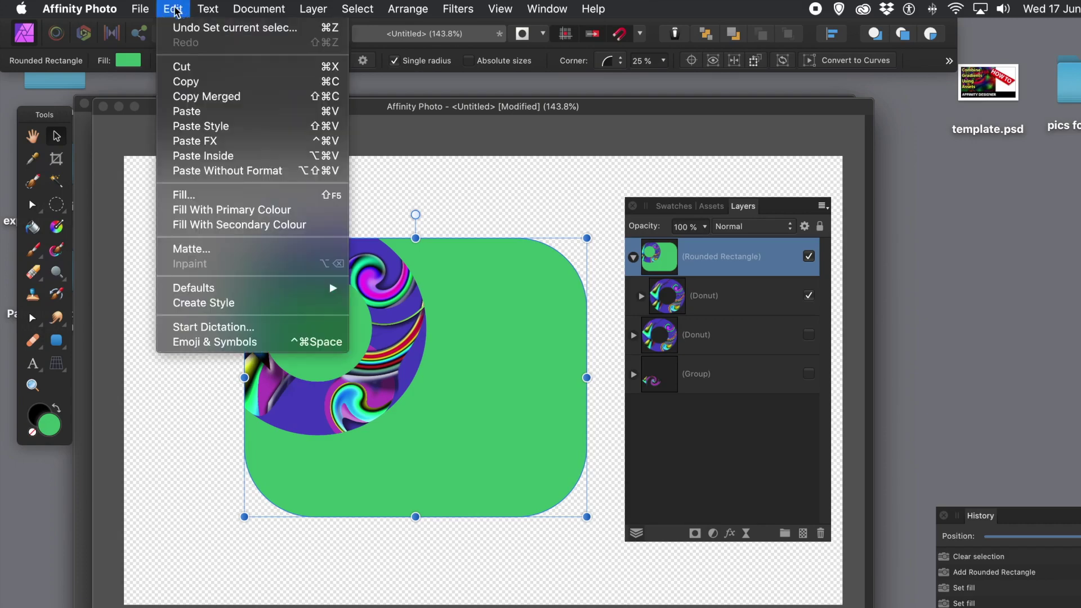
pyautogui.click(199, 157)
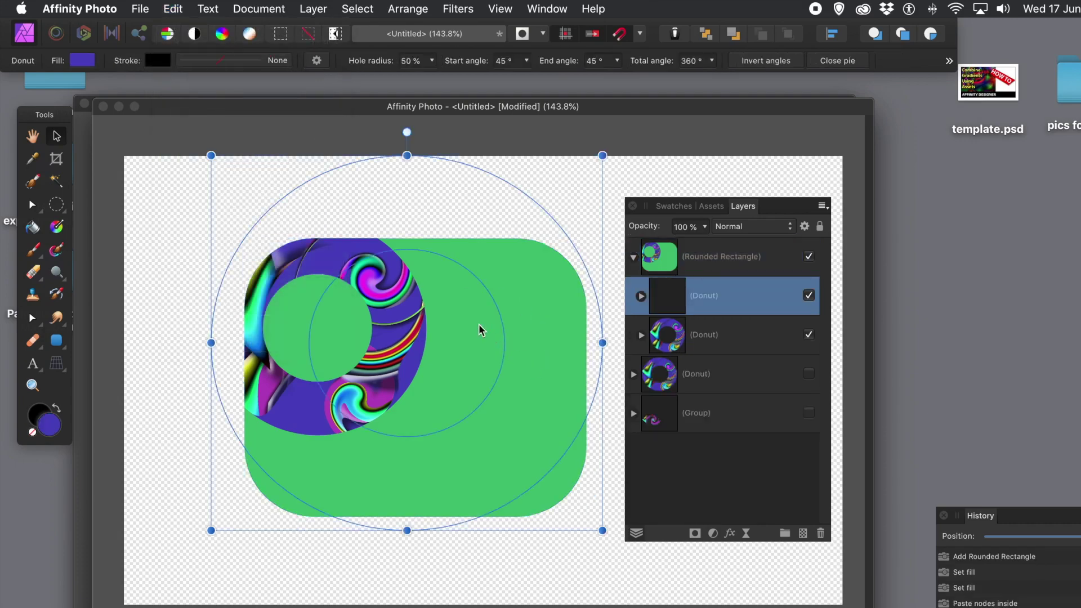
pyautogui.click(320, 258)
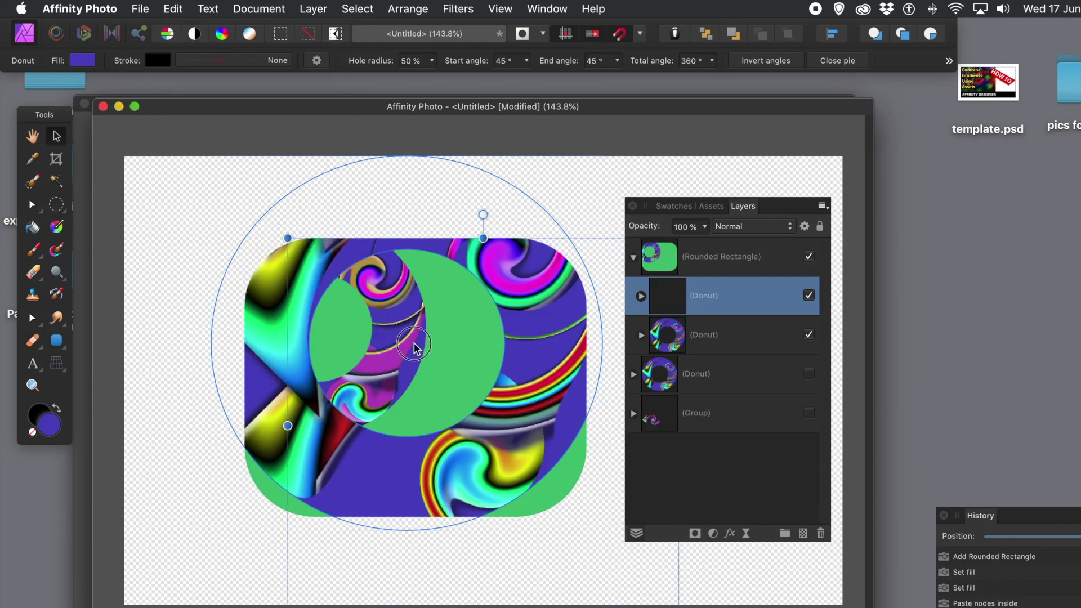
pyautogui.moveTo(446, 350); pyautogui.dragTo(422, 323)
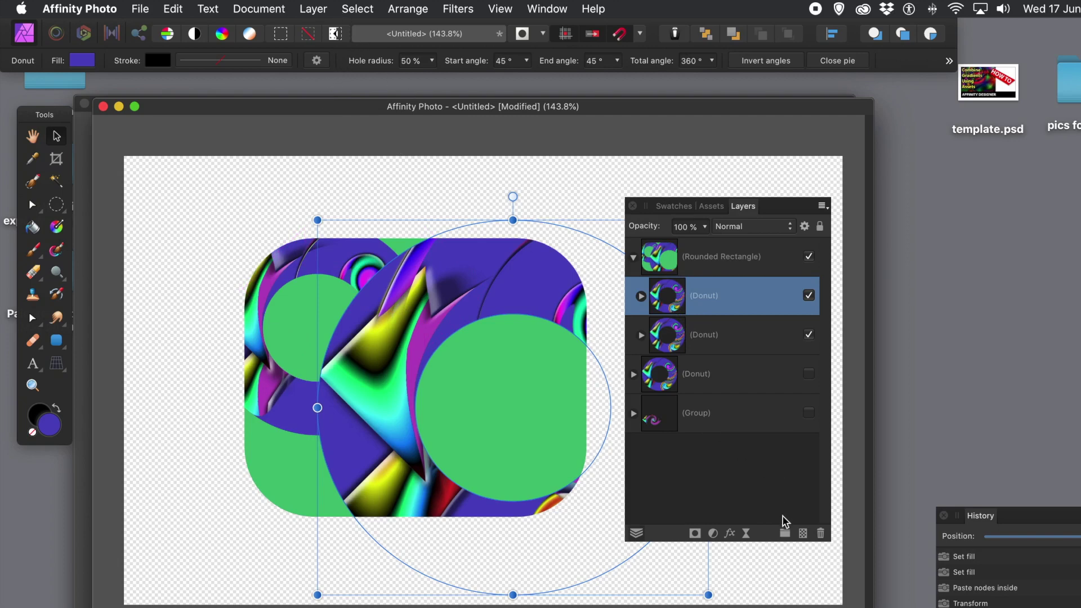
# Step: Add a Pillow Bevel / Emboss effect to the larger donut with azimuth 159.7° and elevation 61.4°
pyautogui.click(730, 532)
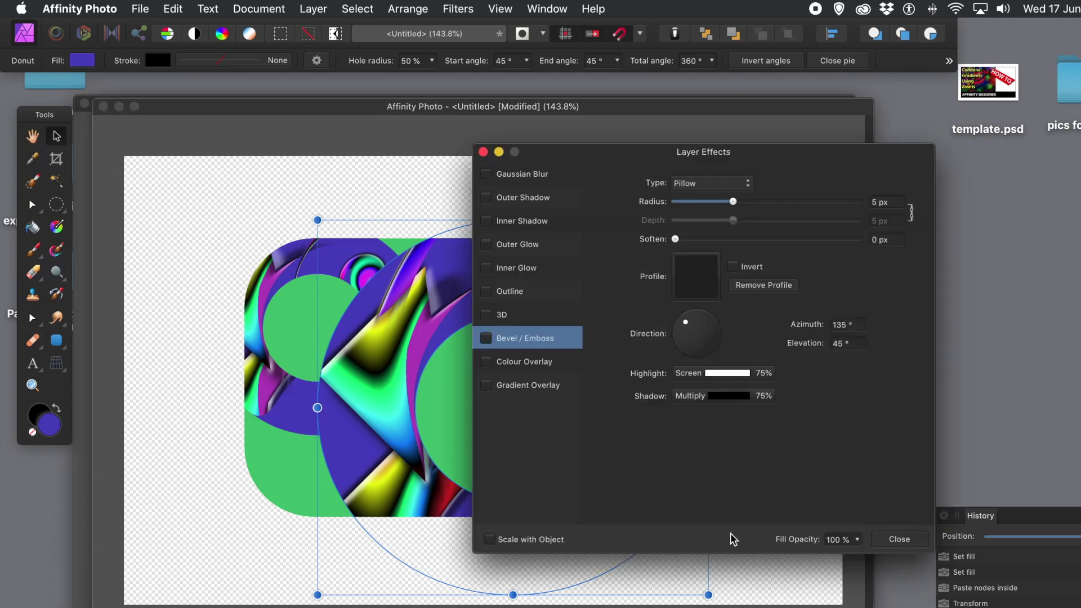
pyautogui.click(487, 339)
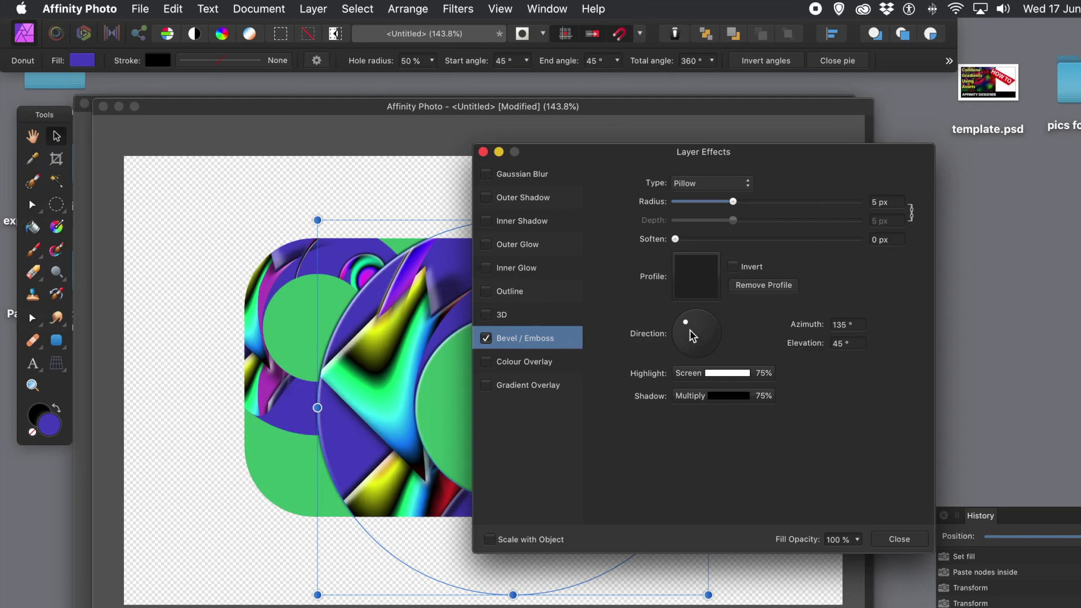
pyautogui.moveTo(689, 328); pyautogui.dragTo(686, 329)
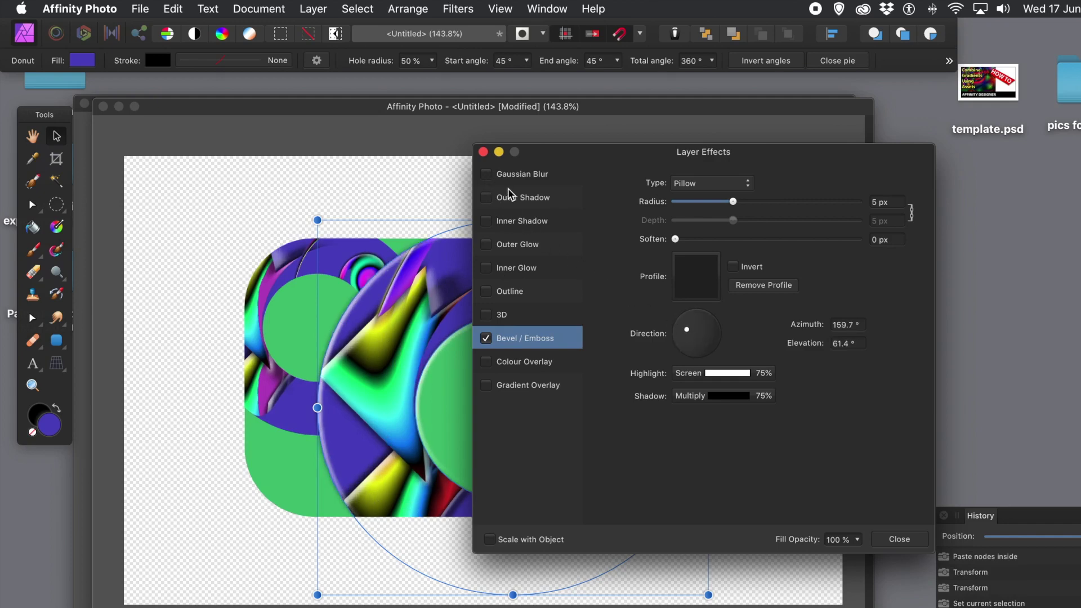
# Step: Add an outer shadow to the larger donut with opacity 78 %, radius 8.7 px, offset 68.7 px and intensity 47 %
pyautogui.click(486, 197)
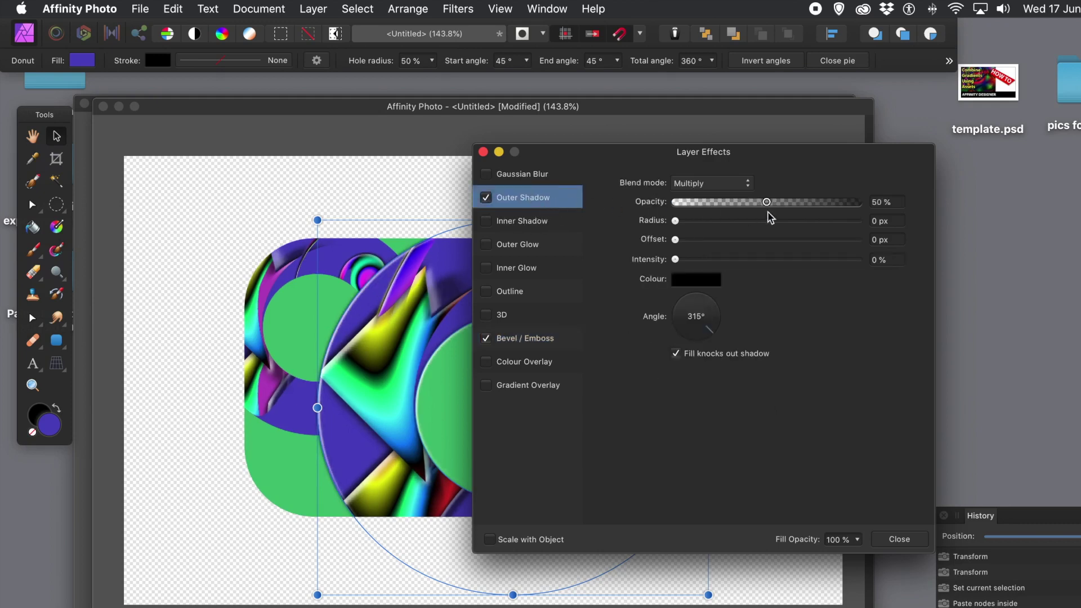
pyautogui.moveTo(677, 221); pyautogui.dragTo(846, 256)
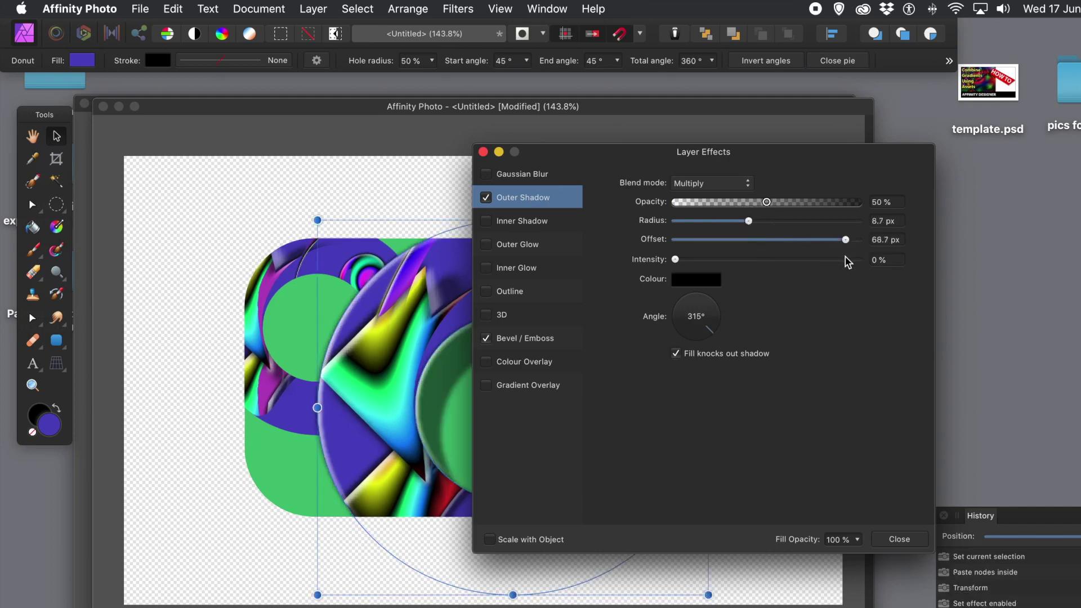
pyautogui.moveTo(687, 264); pyautogui.dragTo(763, 266)
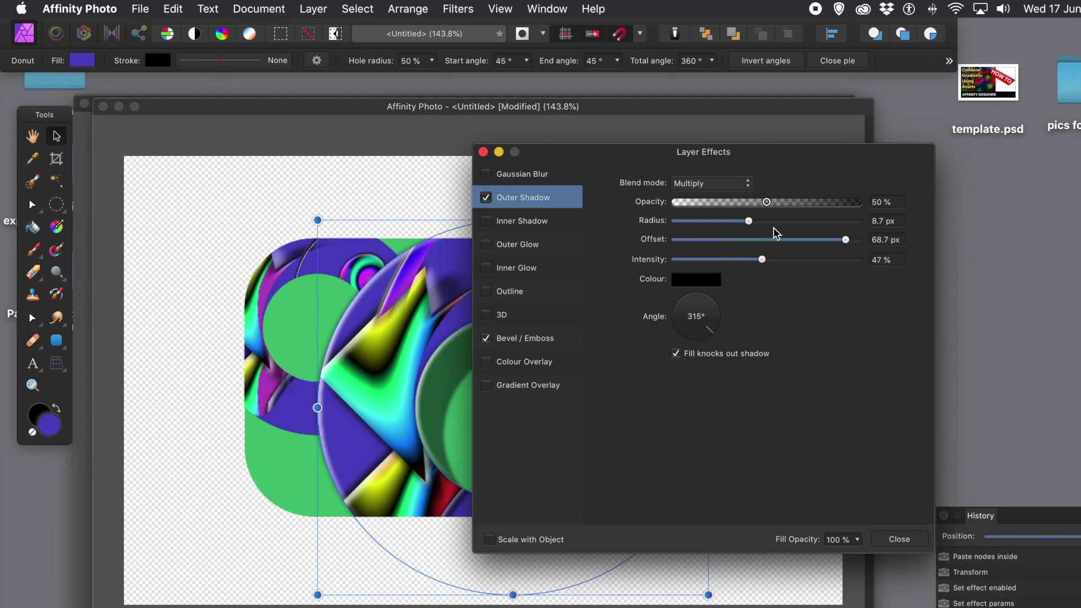
pyautogui.moveTo(767, 202); pyautogui.dragTo(820, 203)
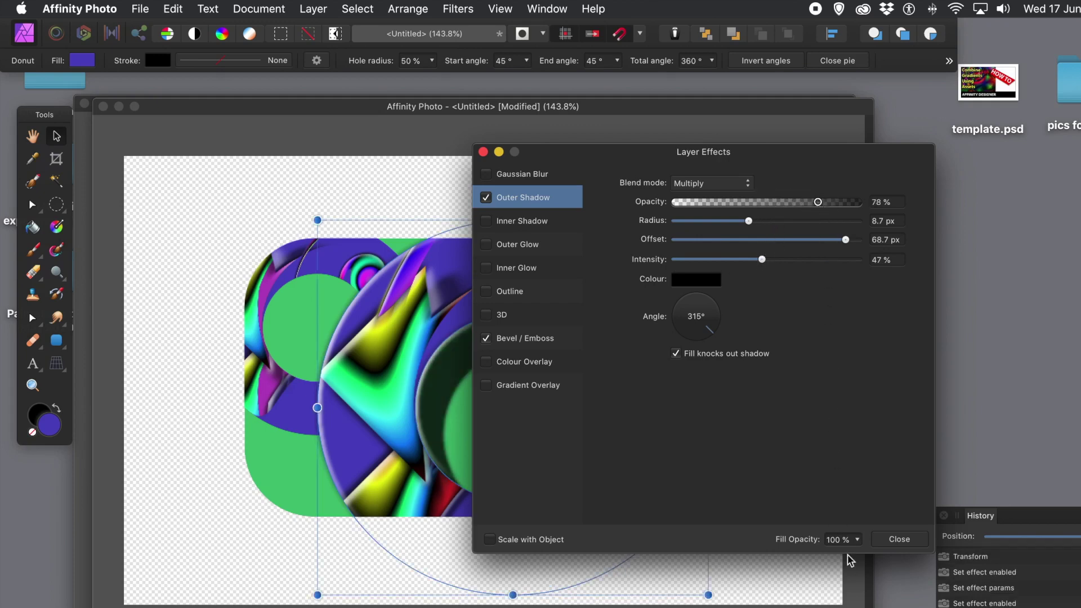
pyautogui.click(900, 539)
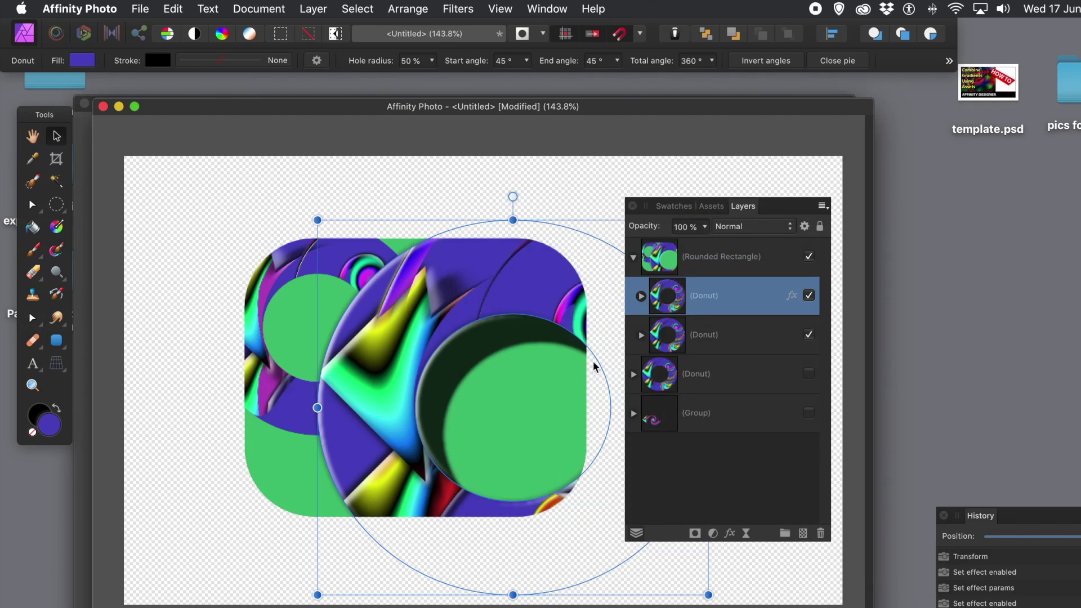
# Step: Edit the live Twirl in the larger donut's first group: angle 439.5°, radius 339.2 px and a new twirl centre over the donut
pyautogui.click(641, 296)
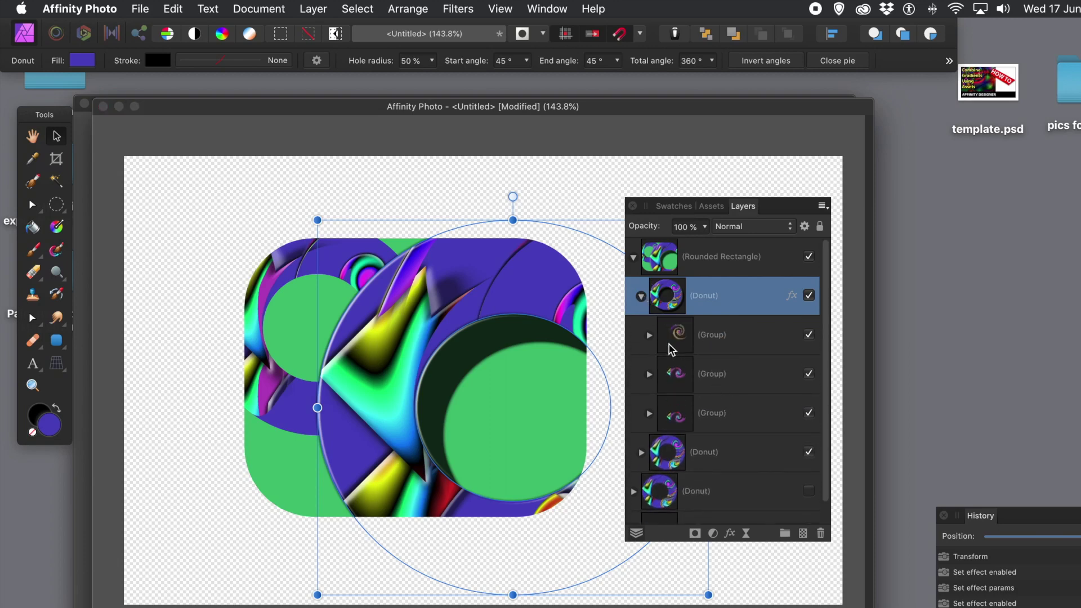
pyautogui.click(649, 336)
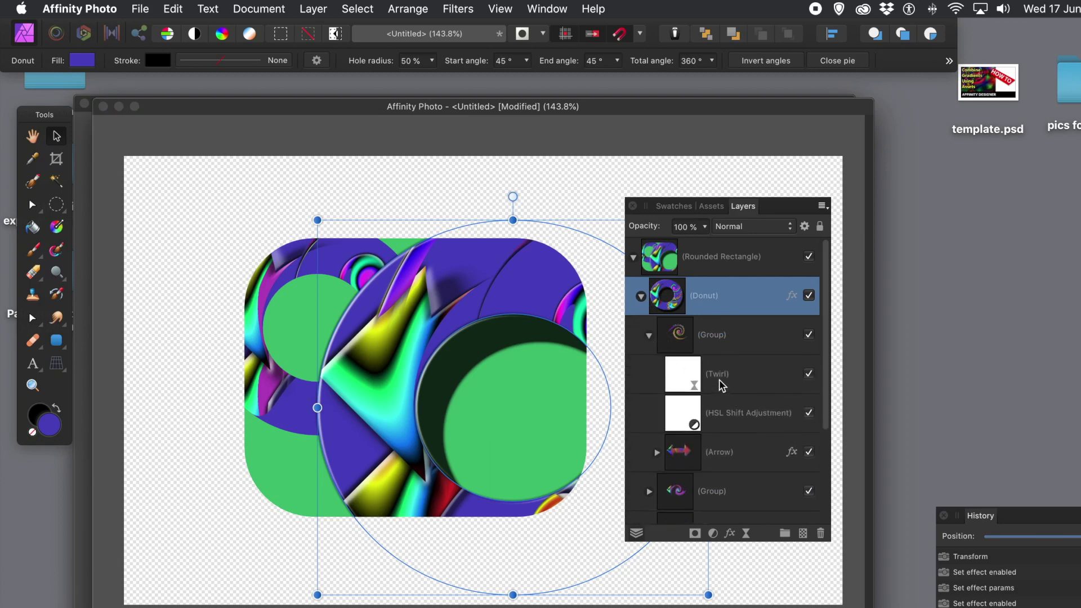
pyautogui.click(720, 380)
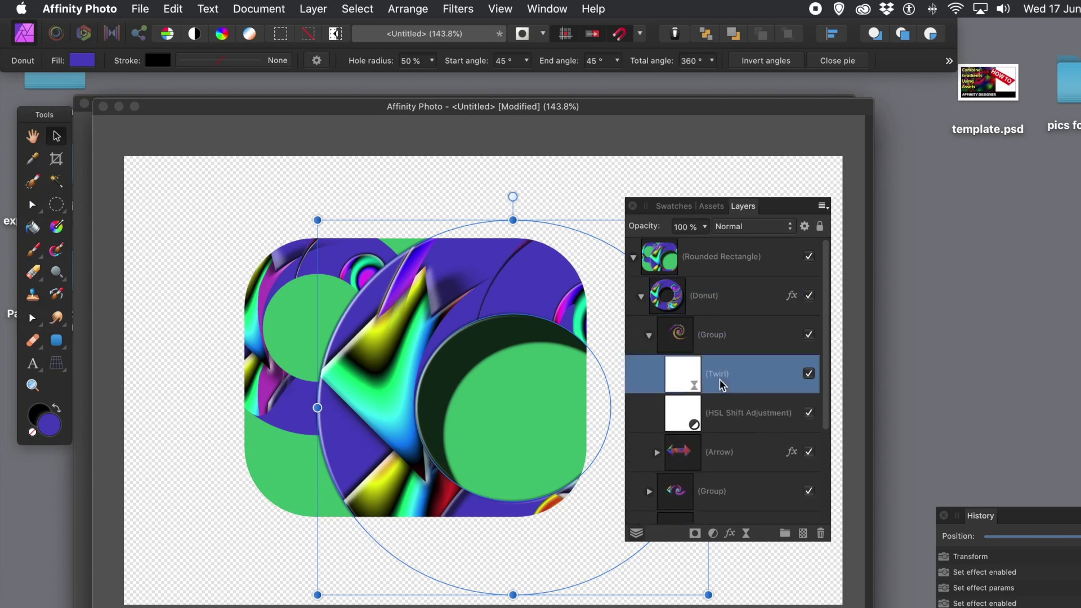
pyautogui.doubleClick(682, 381)
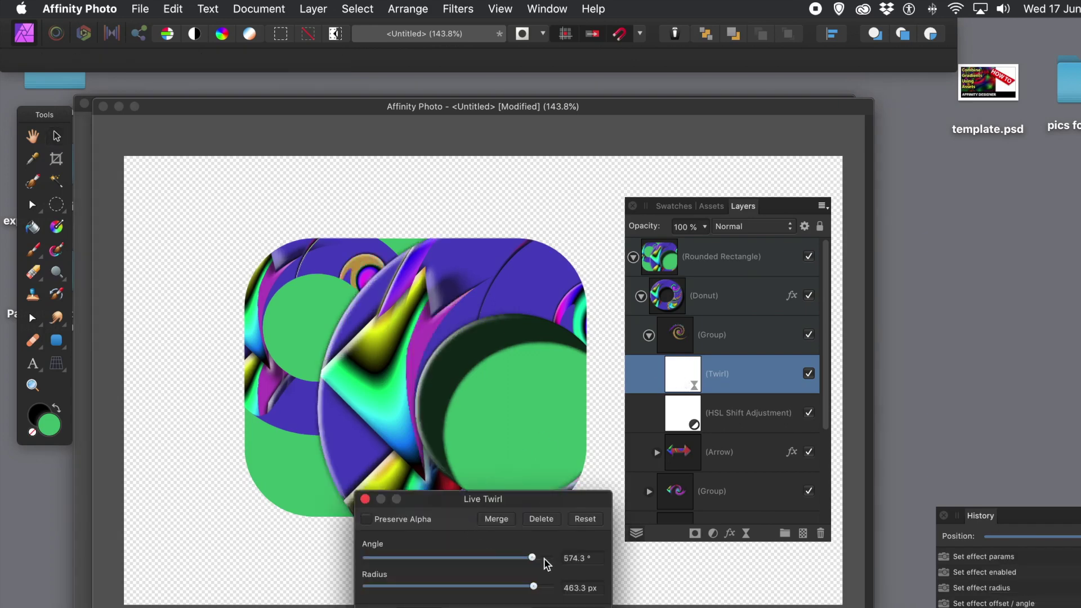
pyautogui.moveTo(533, 558); pyautogui.dragTo(513, 588)
pyautogui.click(534, 587)
pyautogui.click(383, 393)
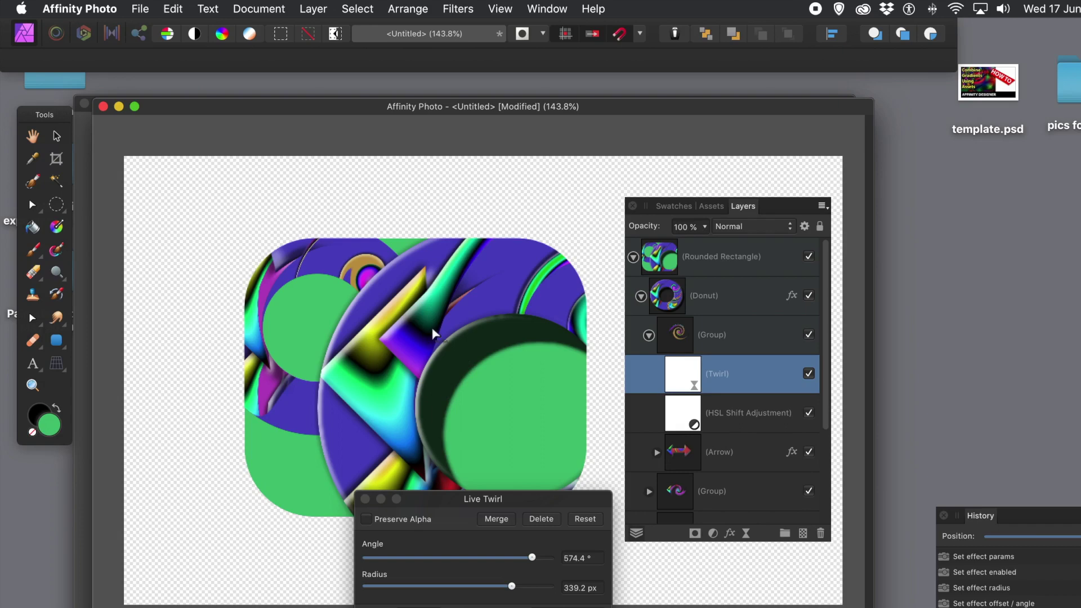
pyautogui.click(521, 561)
pyautogui.moveTo(521, 559); pyautogui.dragTo(514, 557)
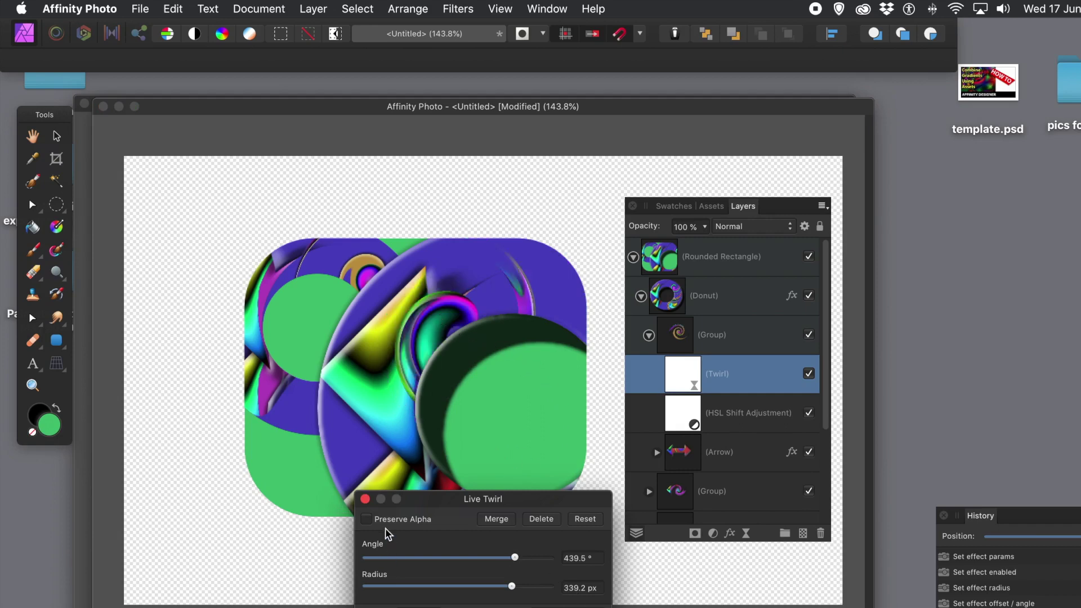
pyautogui.click(366, 500)
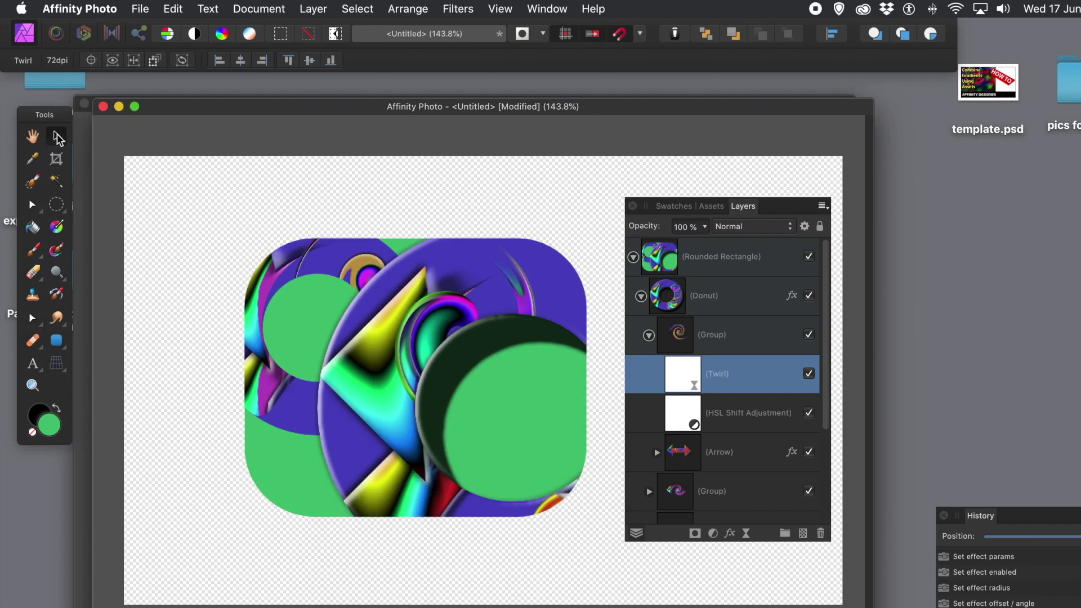
# Step: Collapse the nested layers, select the whole rounded rectangle and move it to the upper-left corner of the canvas
pyautogui.click(343, 272)
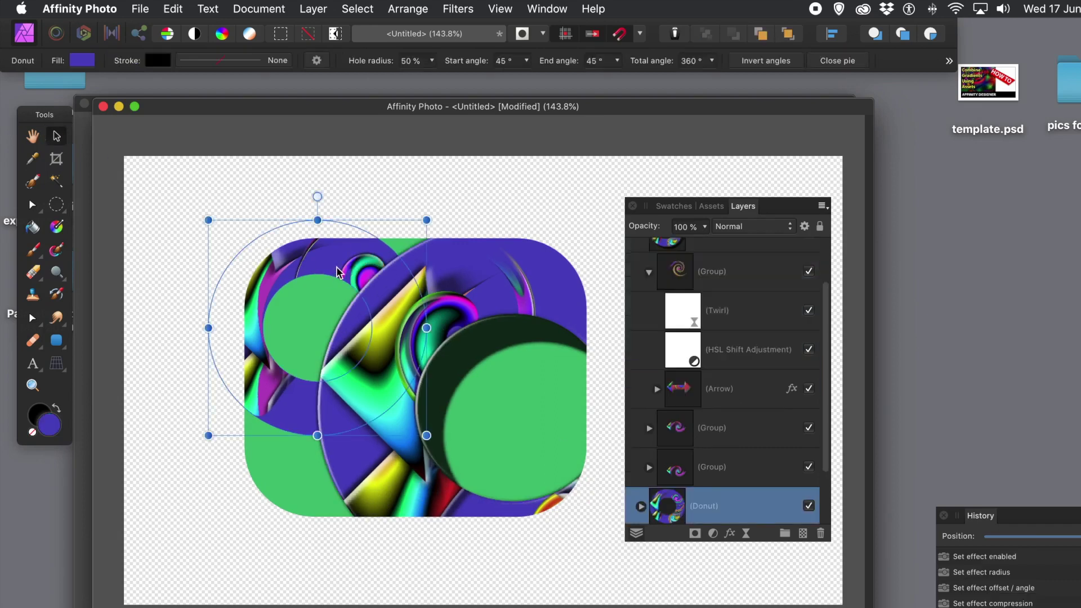
pyautogui.press('super+shift+bracketright')
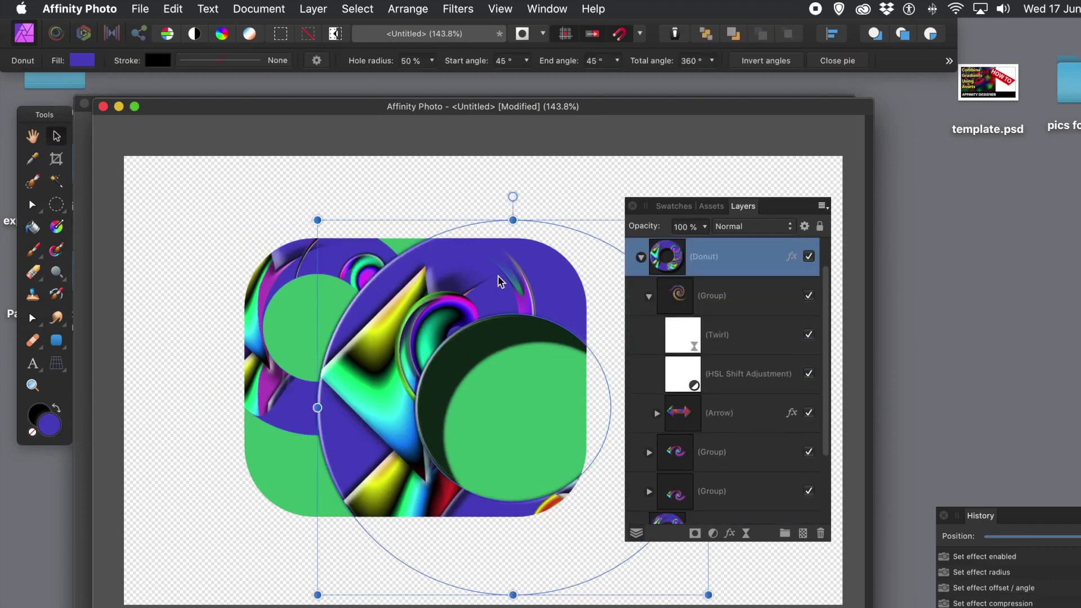
pyautogui.click(642, 258)
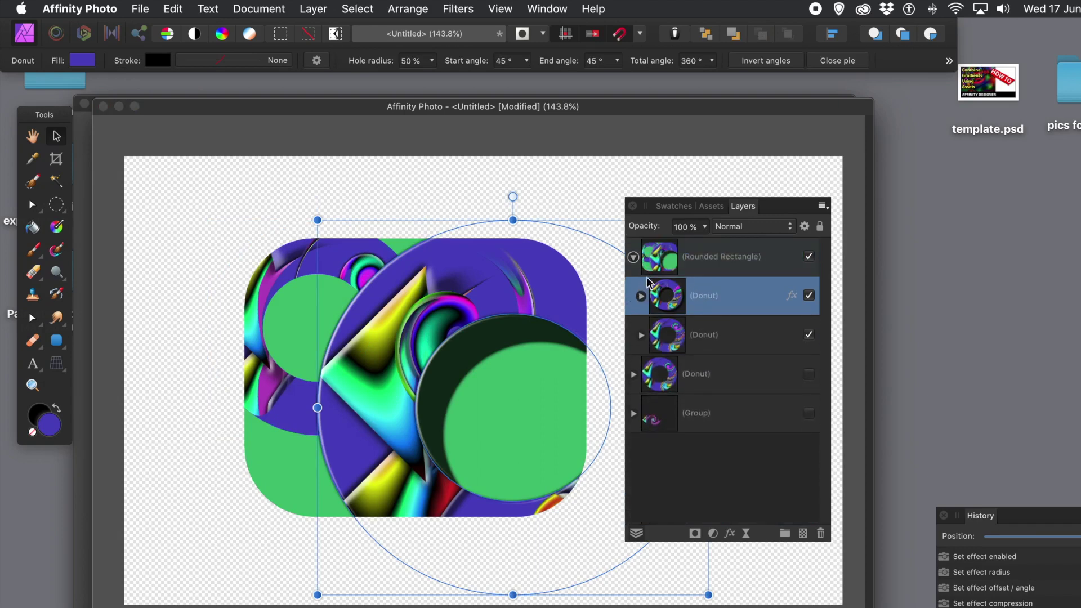
pyautogui.click(666, 258)
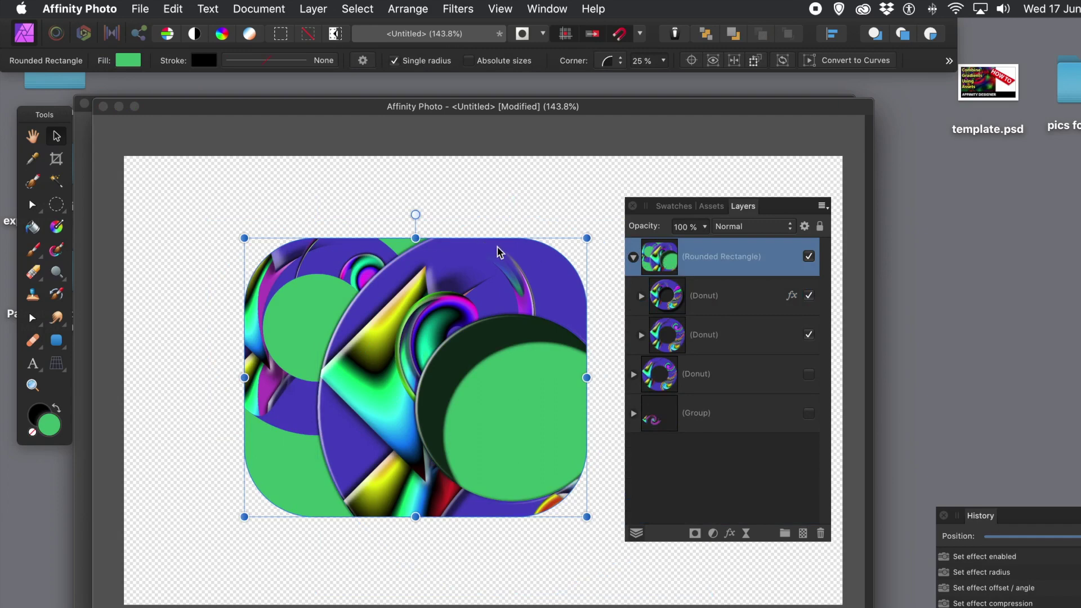
pyautogui.click(634, 258)
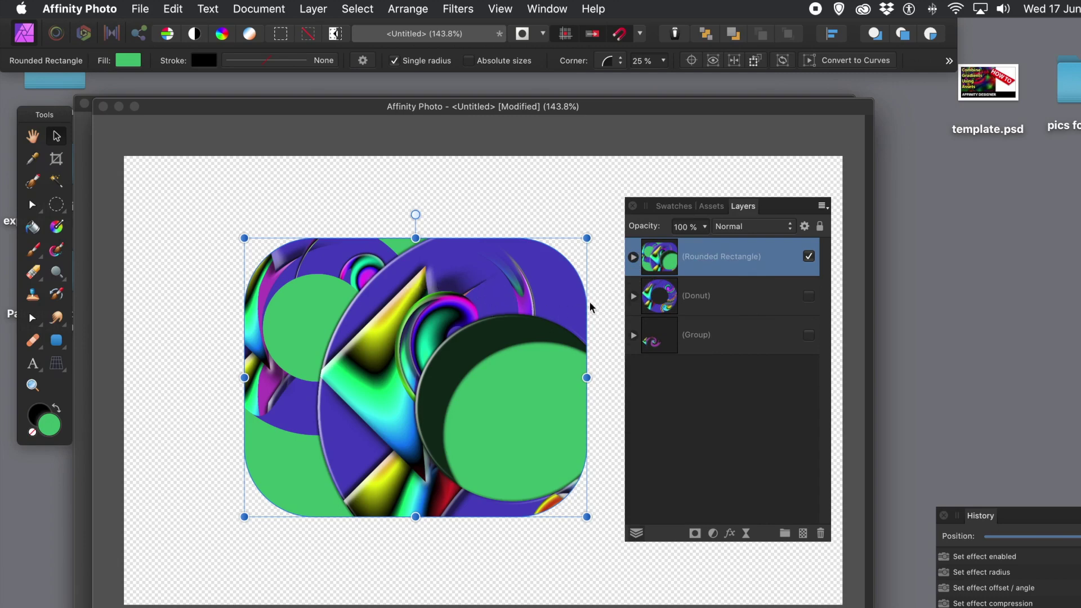
pyautogui.moveTo(562, 299); pyautogui.dragTo(445, 218)
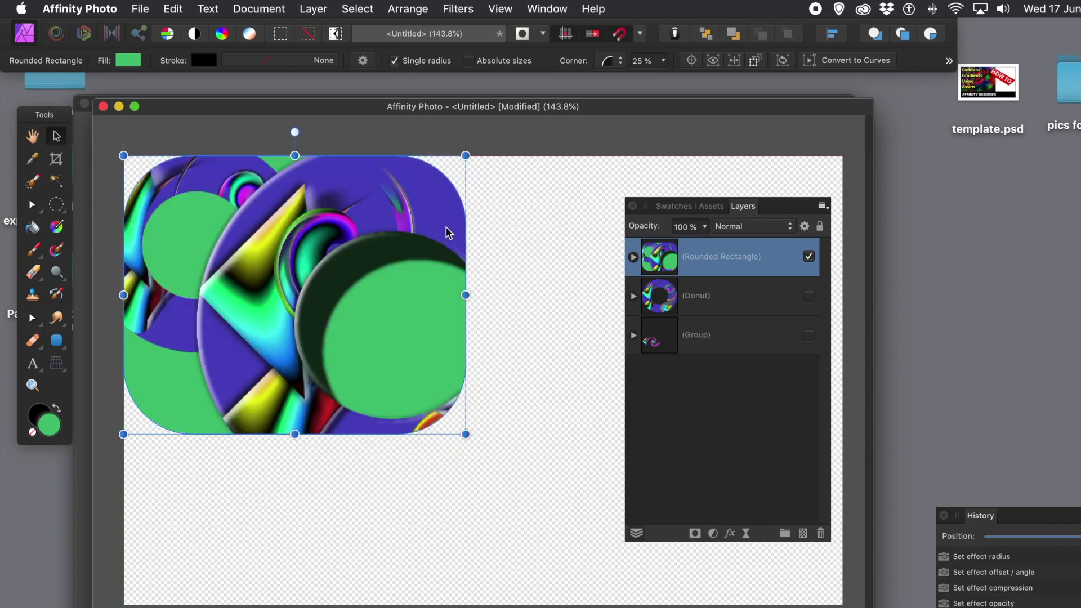
# Step: Duplicate the rounded rectangle twice, placing one copy at the lower centre and the other at the upper right of the canvas
pyautogui.moveTo(434, 212); pyautogui.dragTo(593, 327)
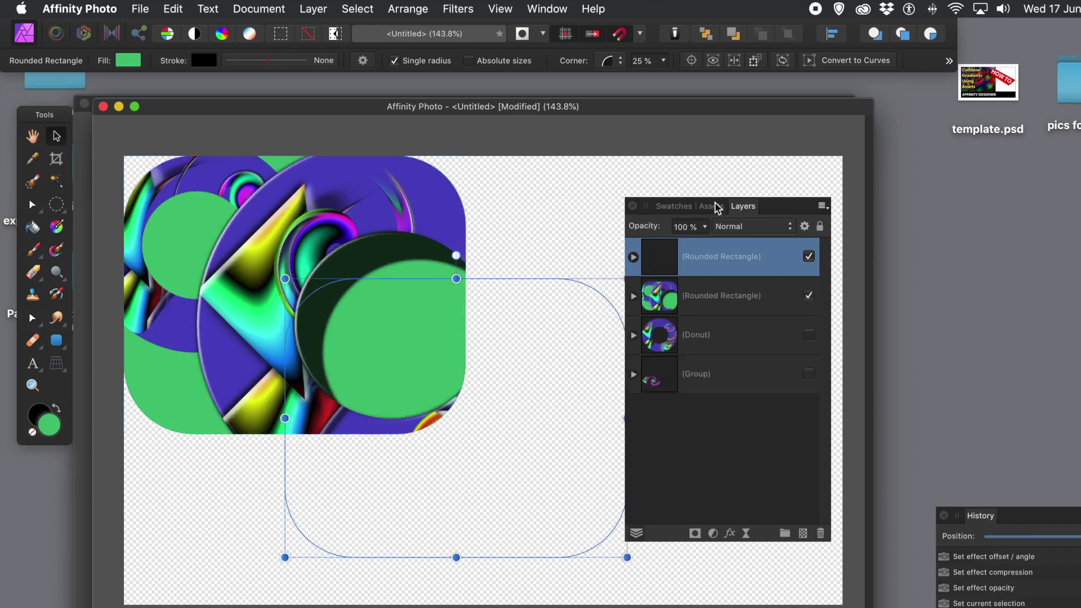
pyautogui.moveTo(779, 208); pyautogui.dragTo(973, 218)
pyautogui.moveTo(598, 315); pyautogui.dragTo(768, 154)
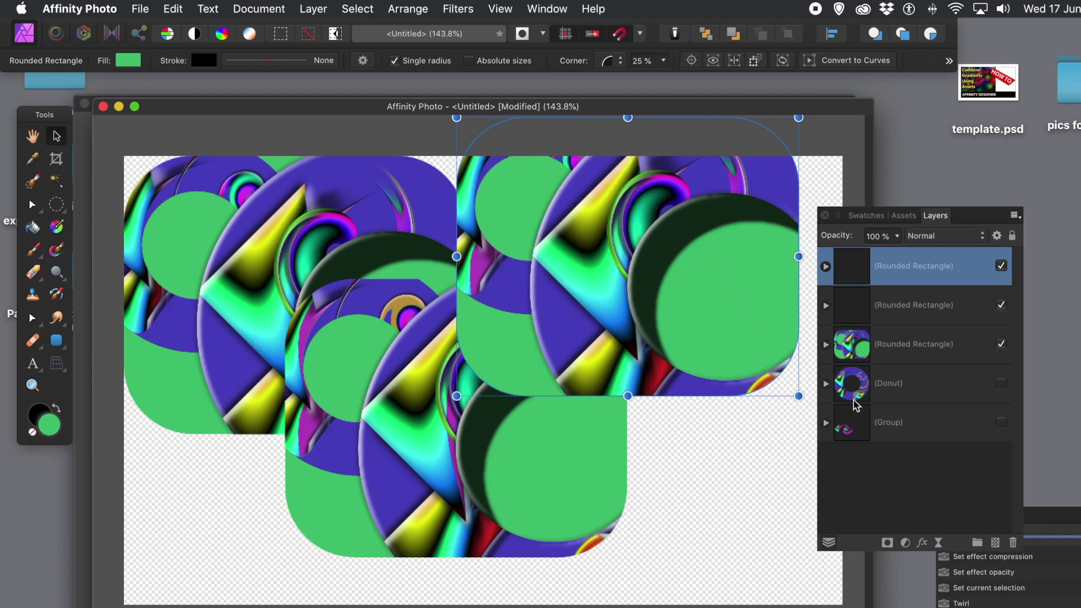
# Step: Add a Pillow Bevel / Emboss effect with a 16.2 px radius to the upper-right rounded rectangle copy
pyautogui.moveTo(966, 214); pyautogui.dragTo(779, 178)
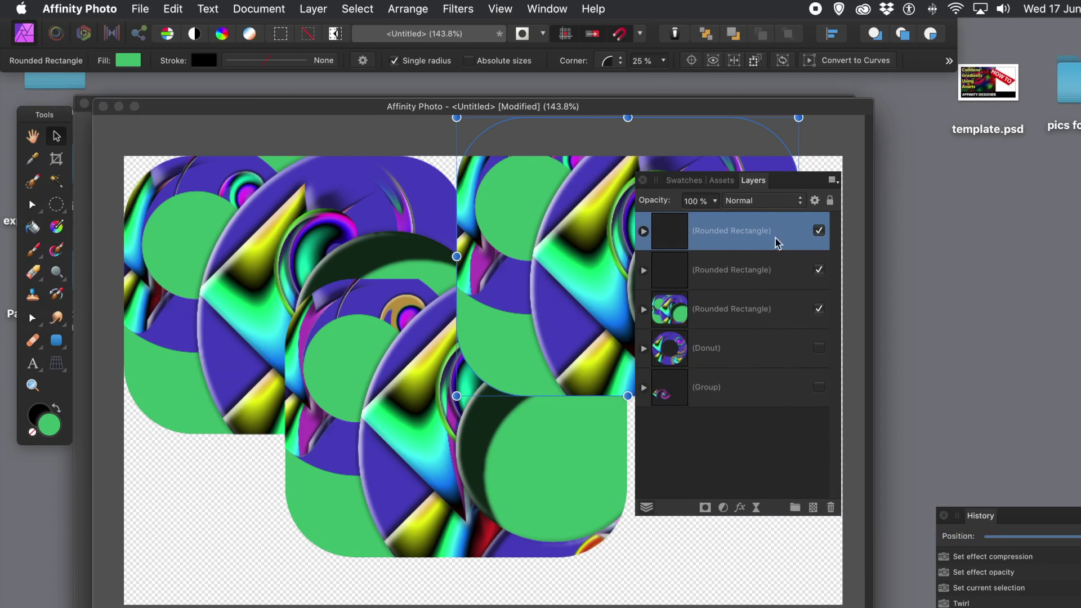
pyautogui.click(741, 508)
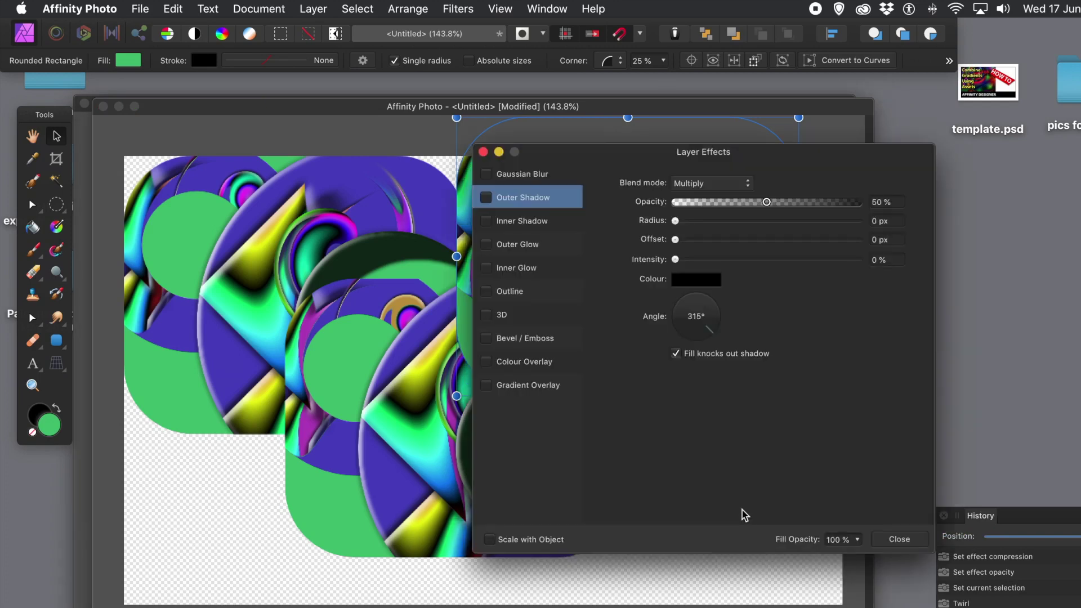
pyautogui.moveTo(565, 151); pyautogui.dragTo(748, 165)
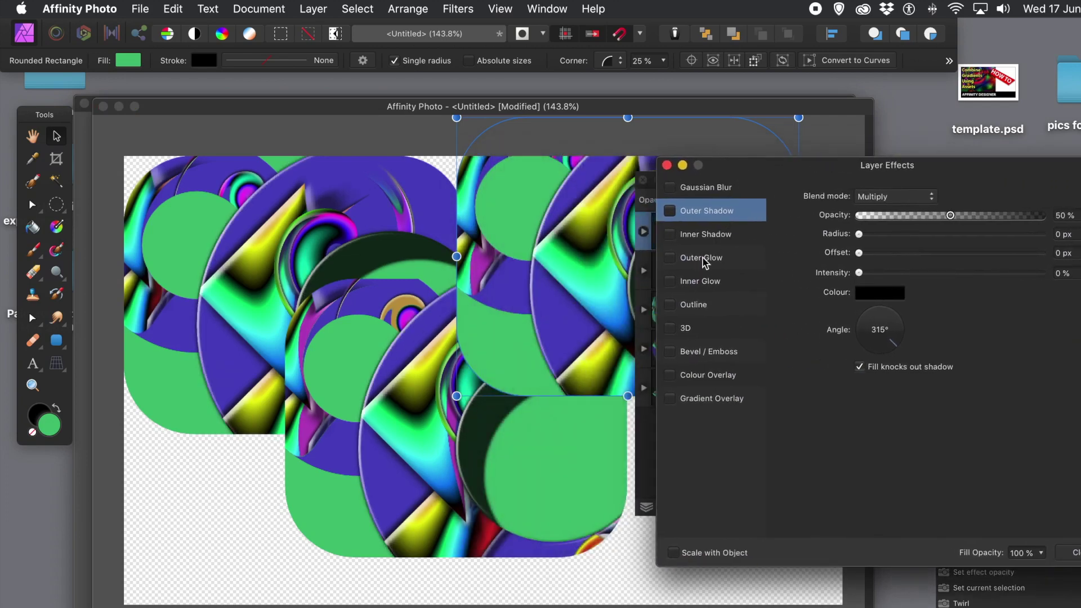
pyautogui.click(673, 356)
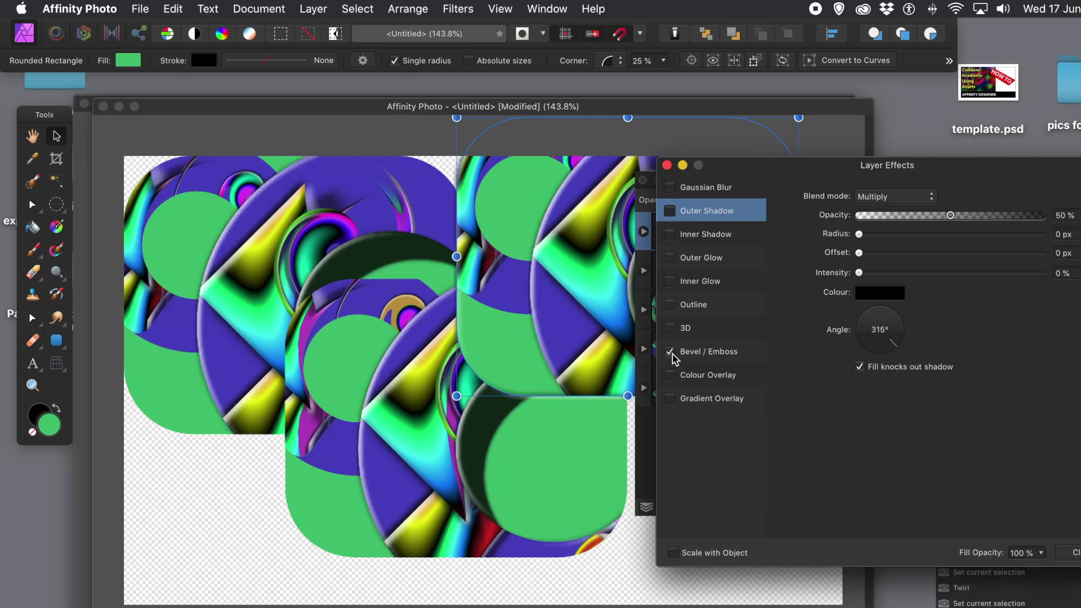
pyautogui.click(728, 356)
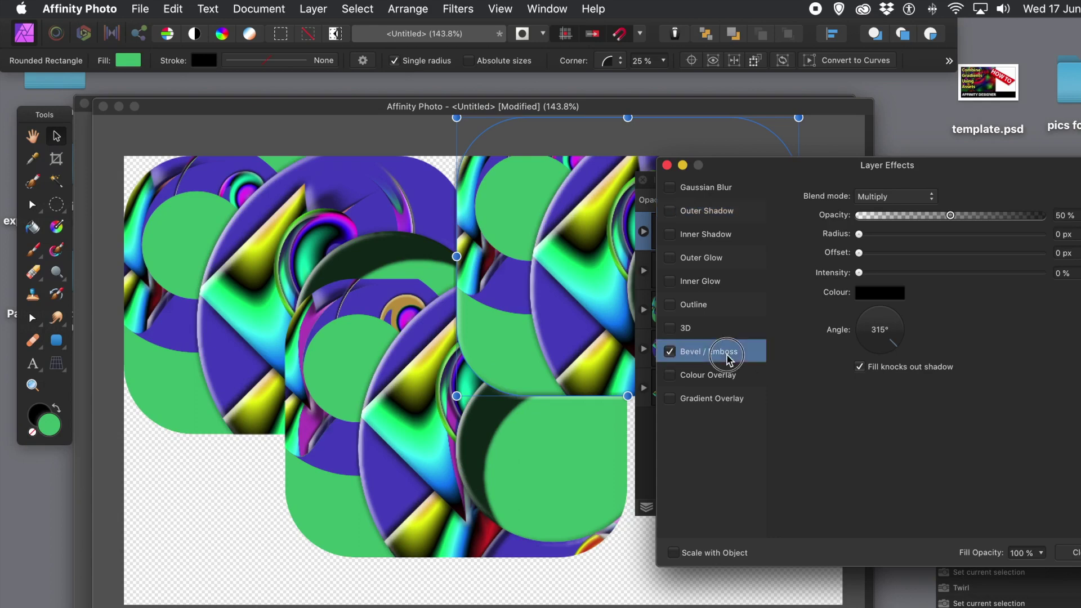
pyautogui.moveTo(930, 221); pyautogui.dragTo(951, 217)
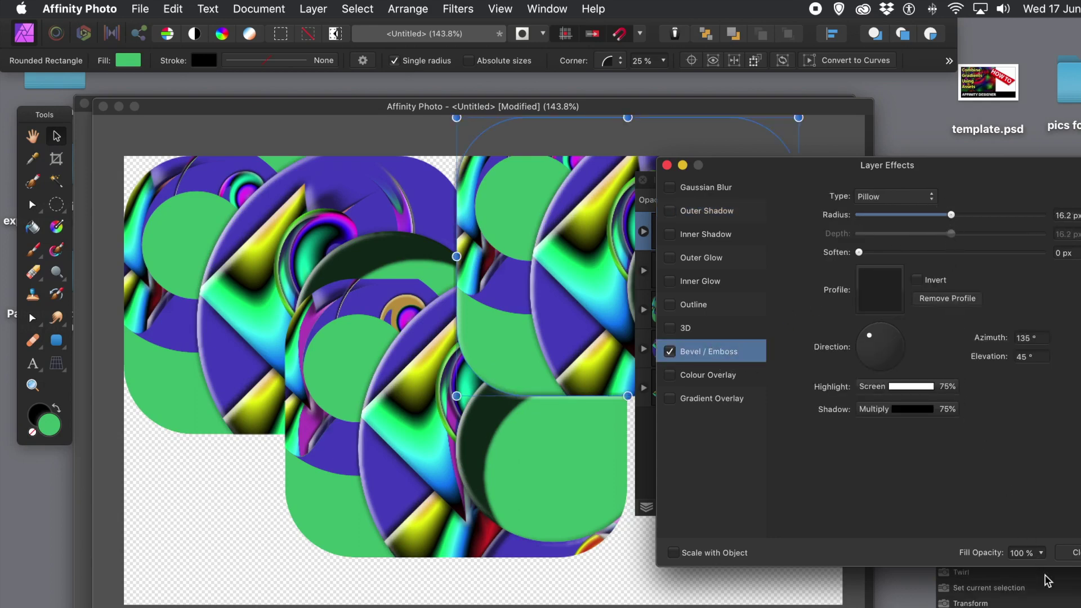
pyautogui.click(1071, 554)
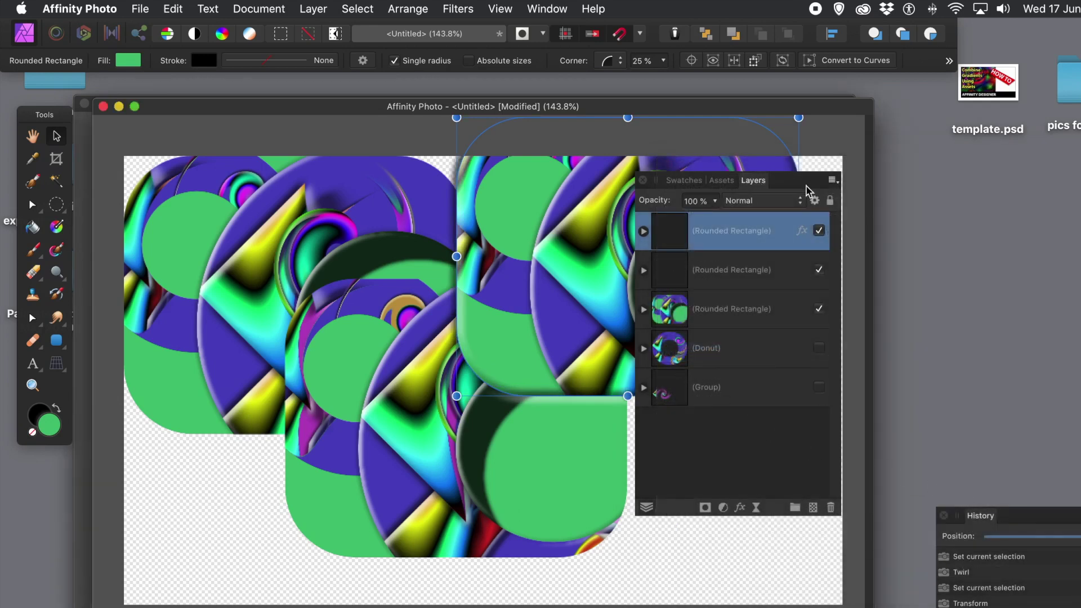
# Step: Rotate the bevelled rounded rectangle copy clockwise and move it down and left over the middle of the artwork
pyautogui.moveTo(806, 187); pyautogui.dragTo(880, 233)
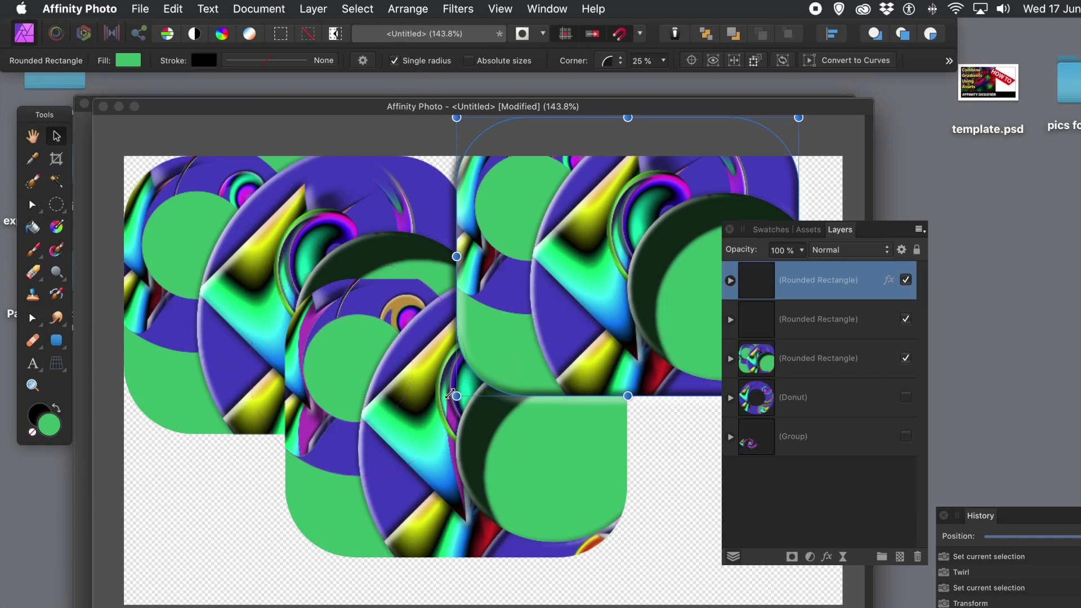
pyautogui.moveTo(449, 398); pyautogui.dragTo(437, 253)
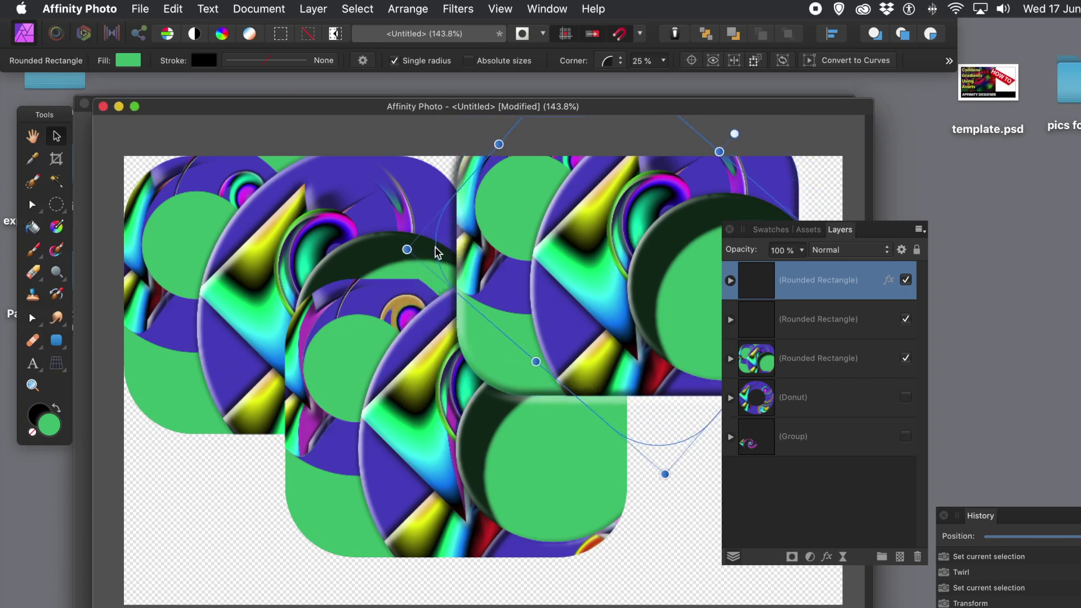
pyautogui.press('super+j')
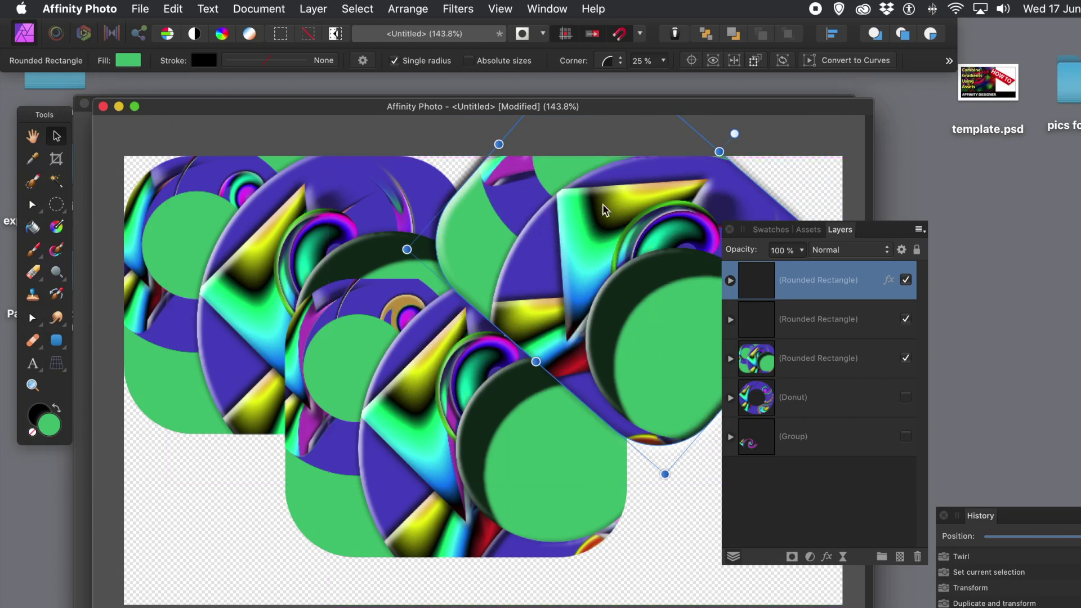
pyautogui.press('super+j')
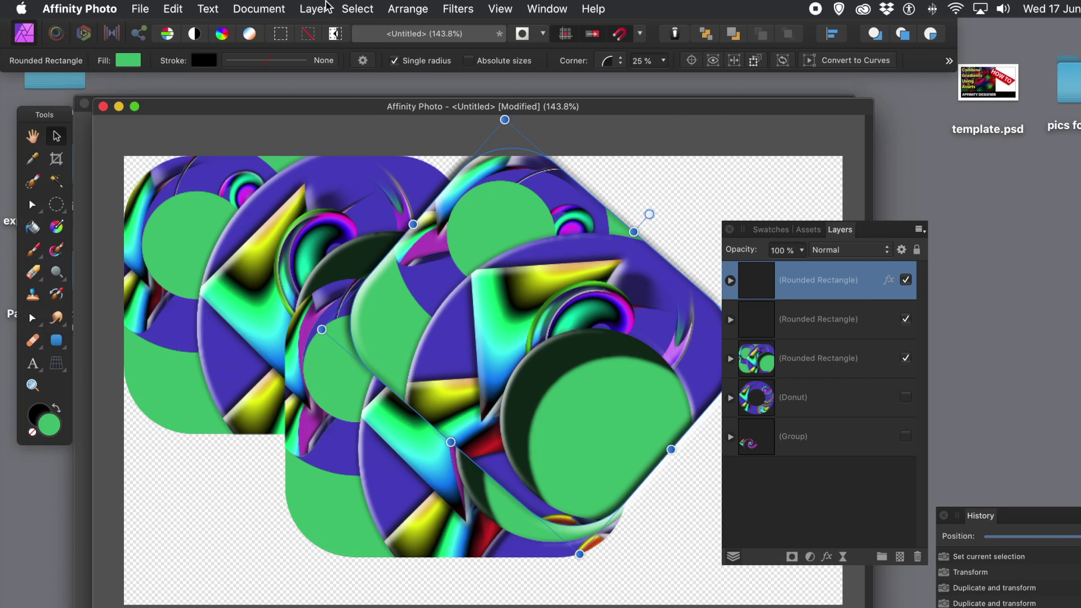
# Step: Start a Deform distortion on the rotated bevelled rounded rectangle and place seven handles across its circles and gradient areas
pyautogui.click(468, 12)
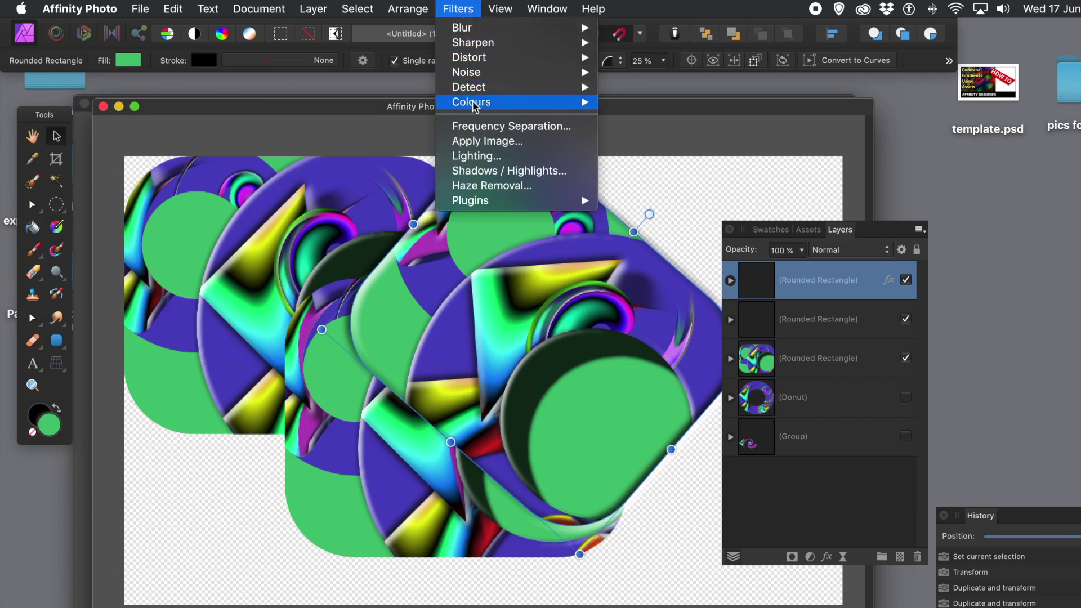
pyautogui.moveTo(481, 66)
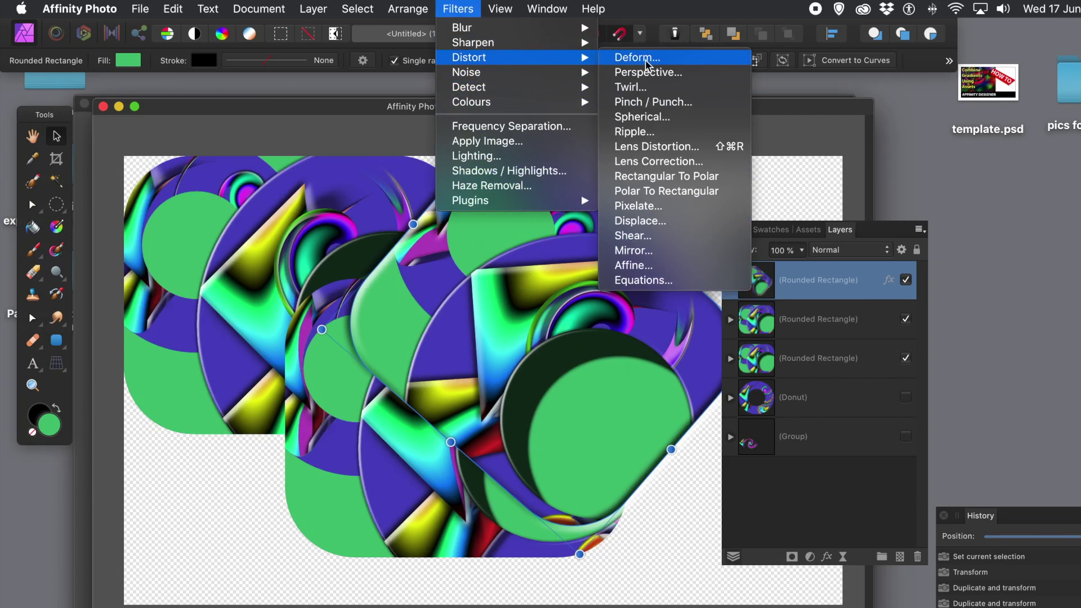
pyautogui.click(647, 62)
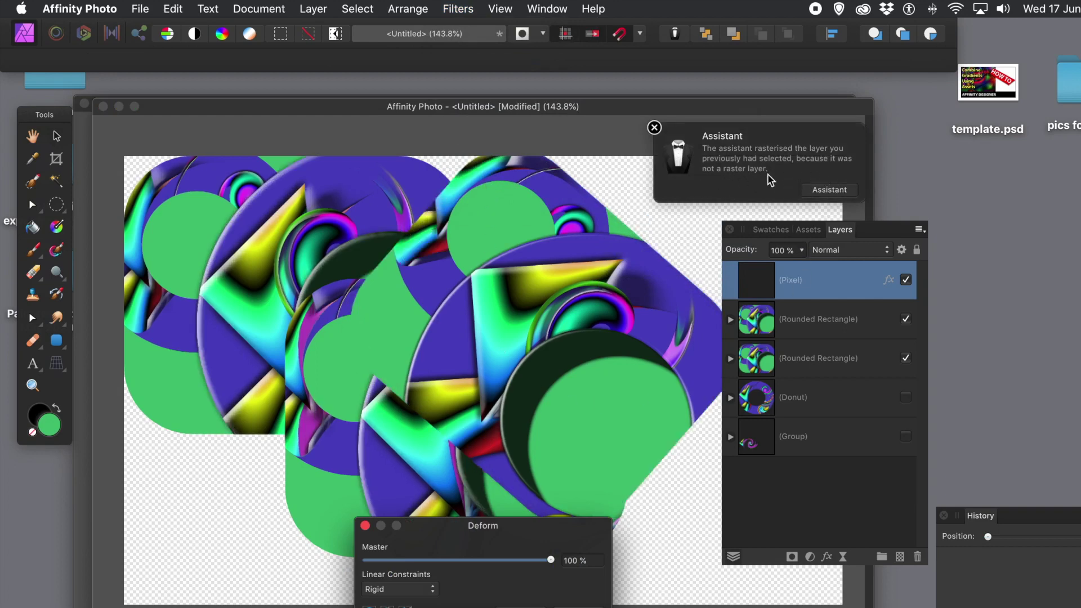
pyautogui.moveTo(513, 533); pyautogui.dragTo(814, 389)
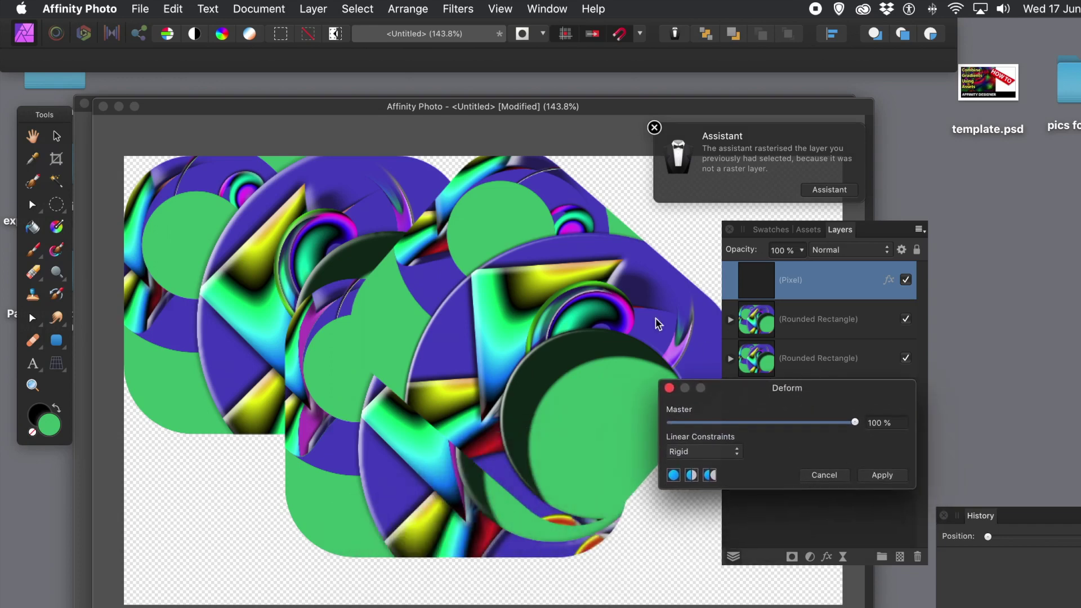
pyautogui.click(507, 219)
pyautogui.click(519, 399)
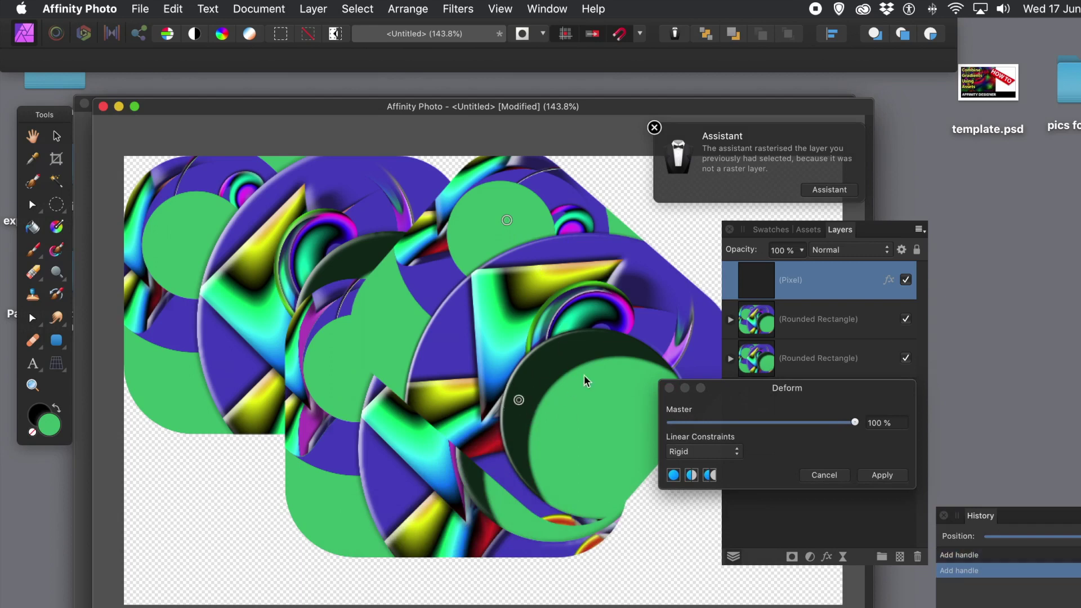
pyautogui.click(645, 307)
pyautogui.click(597, 428)
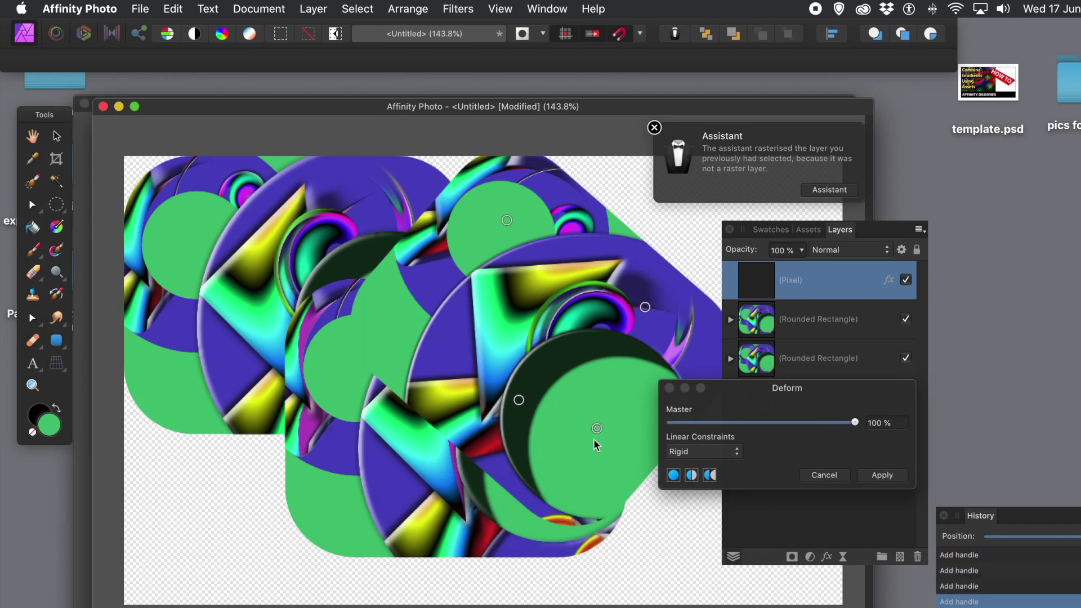
pyautogui.click(509, 468)
pyautogui.click(444, 395)
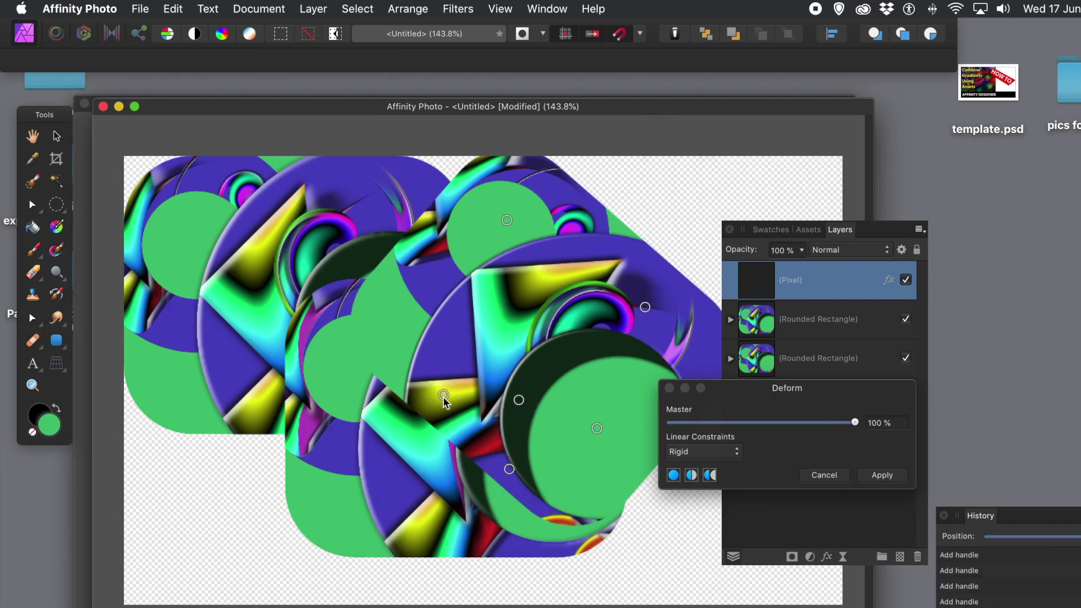
pyautogui.click(482, 358)
# Step: Stretch the artwork by pulling the central handle far left, the upper green circle's handle right and the large green circle's handle down-right
pyautogui.moveTo(445, 395)
pyautogui.mouseDown()
pyautogui.moveTo(390, 429)
pyautogui.moveTo(434, 385)
pyautogui.mouseUp()
pyautogui.moveTo(483, 358); pyautogui.dragTo(223, 348)
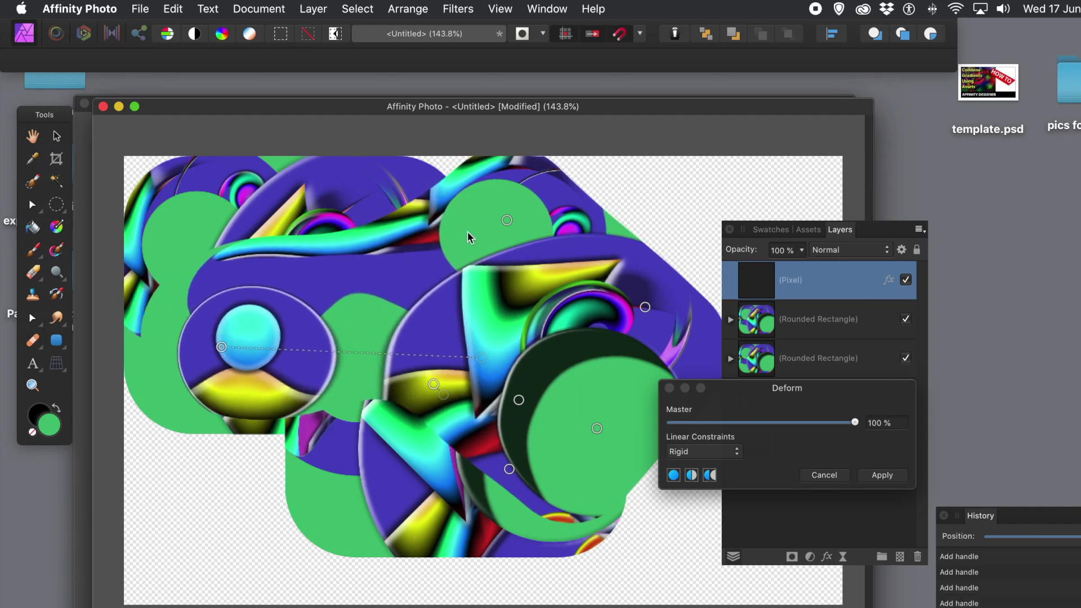
pyautogui.moveTo(504, 219); pyautogui.dragTo(704, 196)
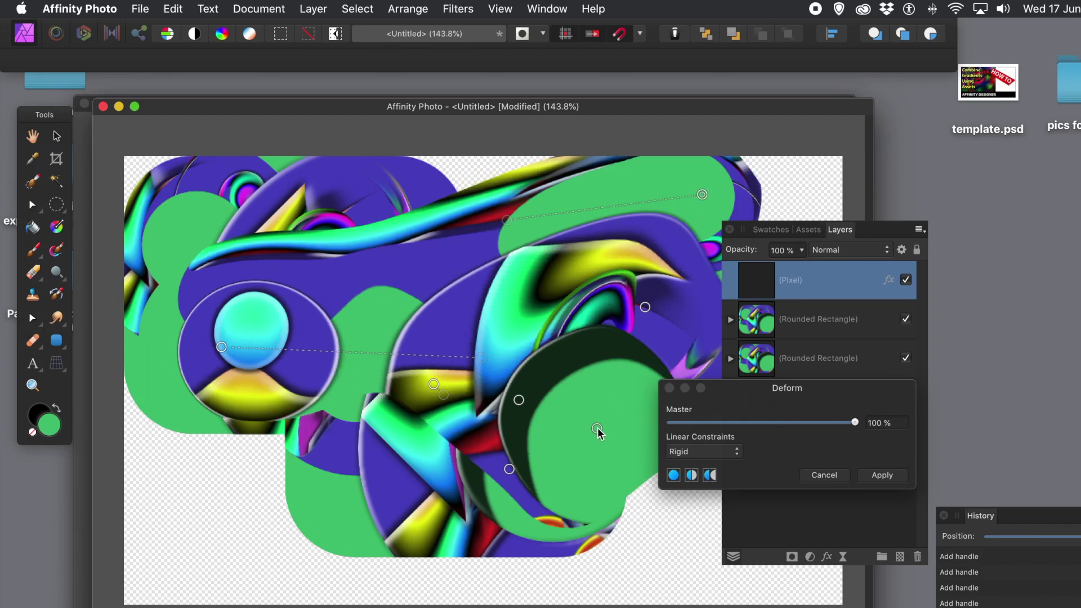
pyautogui.moveTo(597, 429); pyautogui.dragTo(682, 541)
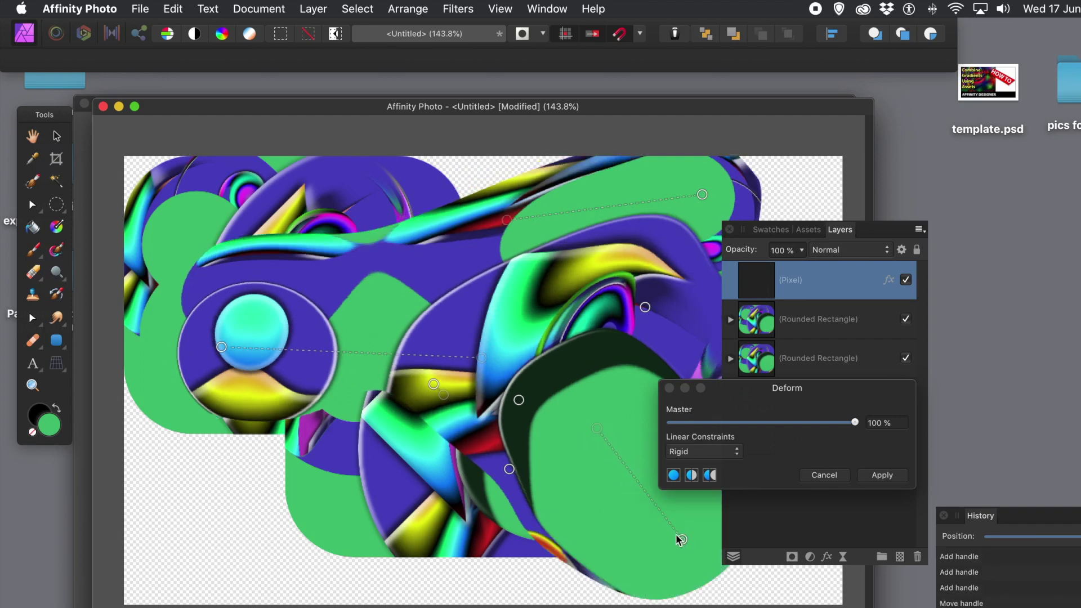
# Step: Set the linear constraints to Similarity, pull the dark crescent's lower handle down-left and its upper handle upward, and apply the deformation
pyautogui.click(719, 453)
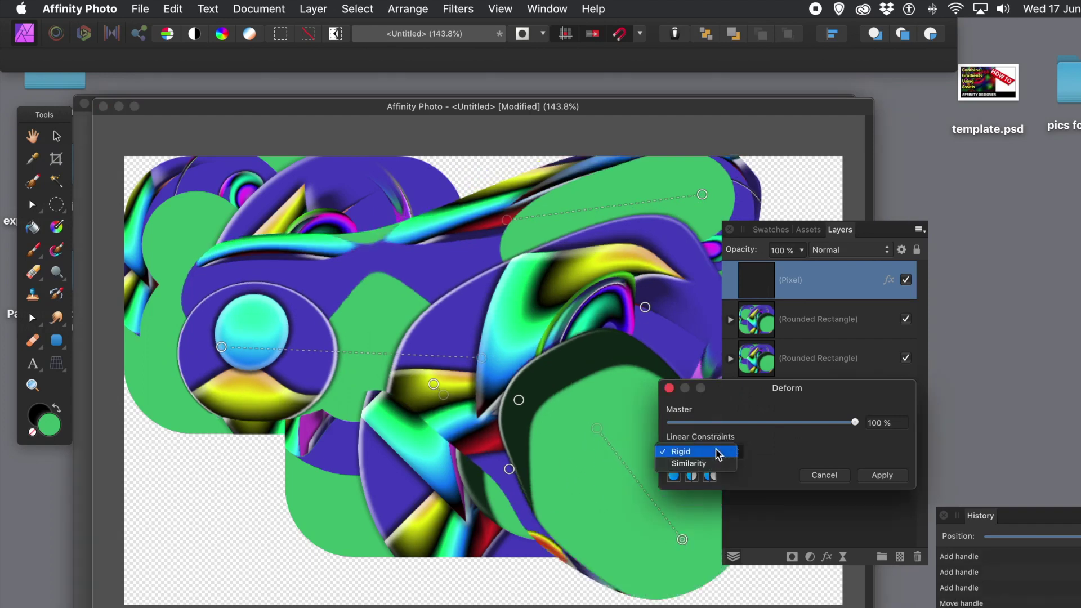
pyautogui.click(705, 463)
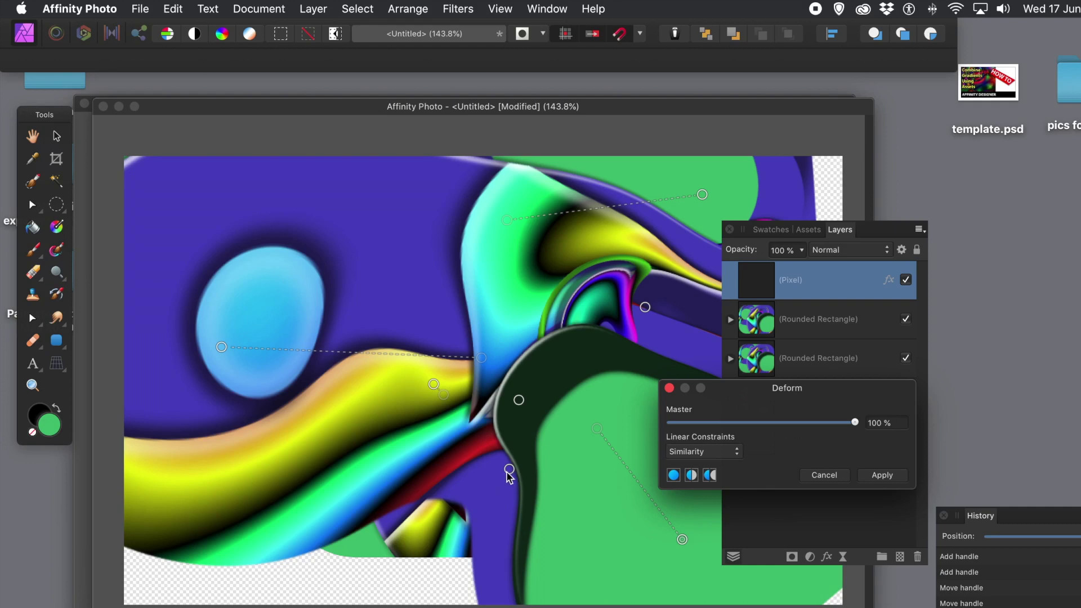
pyautogui.click(464, 491)
pyautogui.moveTo(464, 492); pyautogui.dragTo(415, 519)
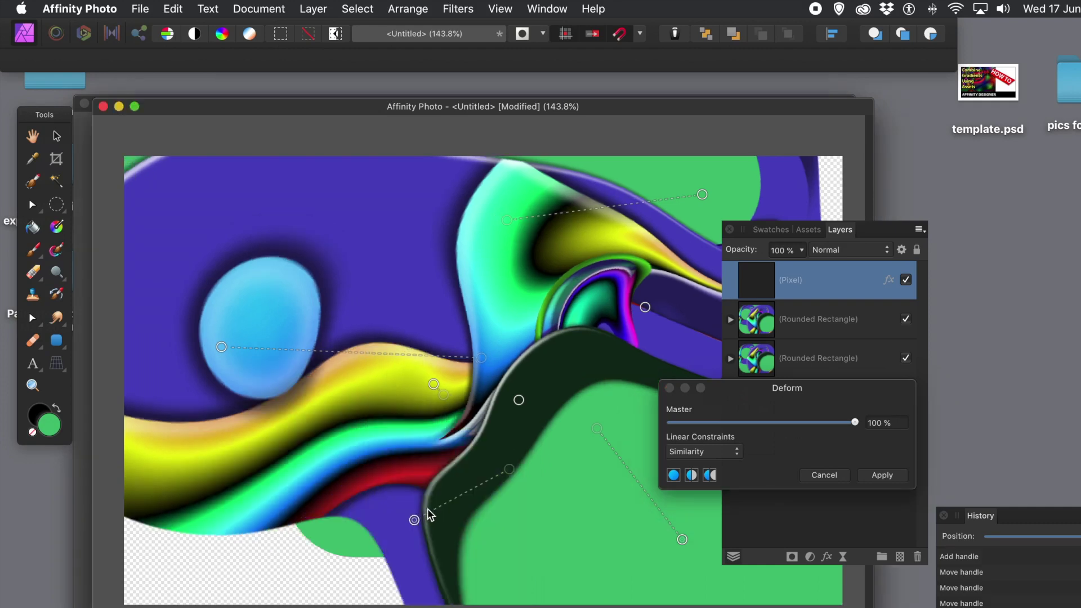
pyautogui.moveTo(518, 401); pyautogui.dragTo(496, 272)
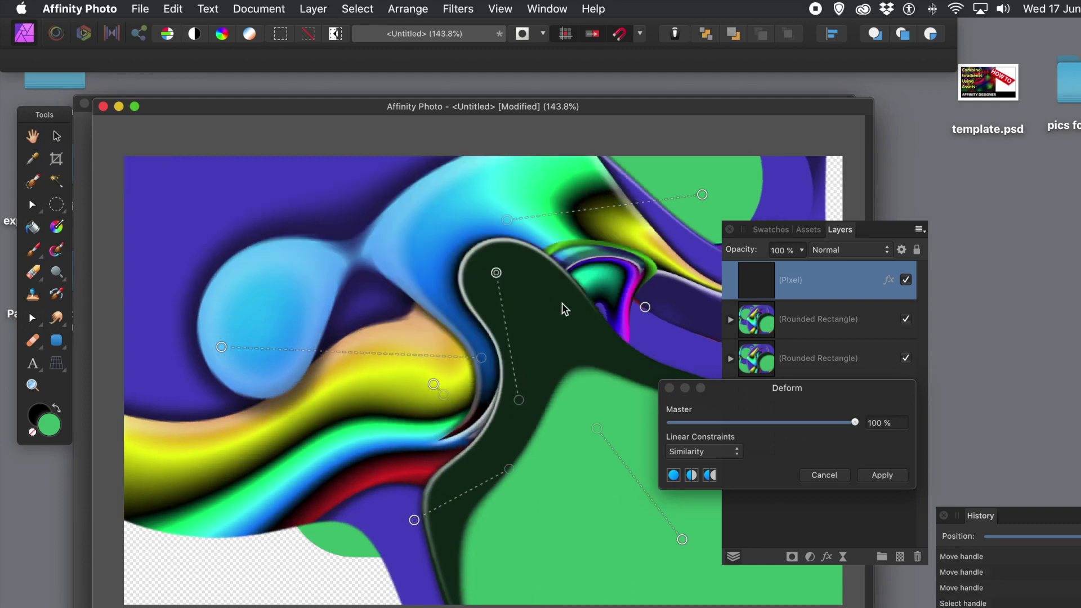
pyautogui.click(892, 475)
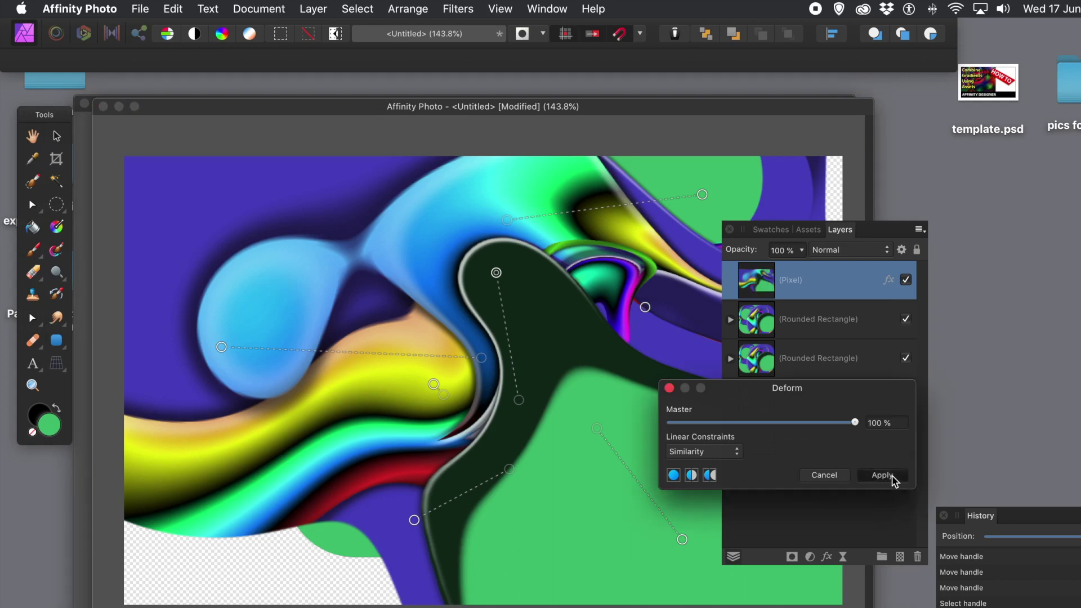